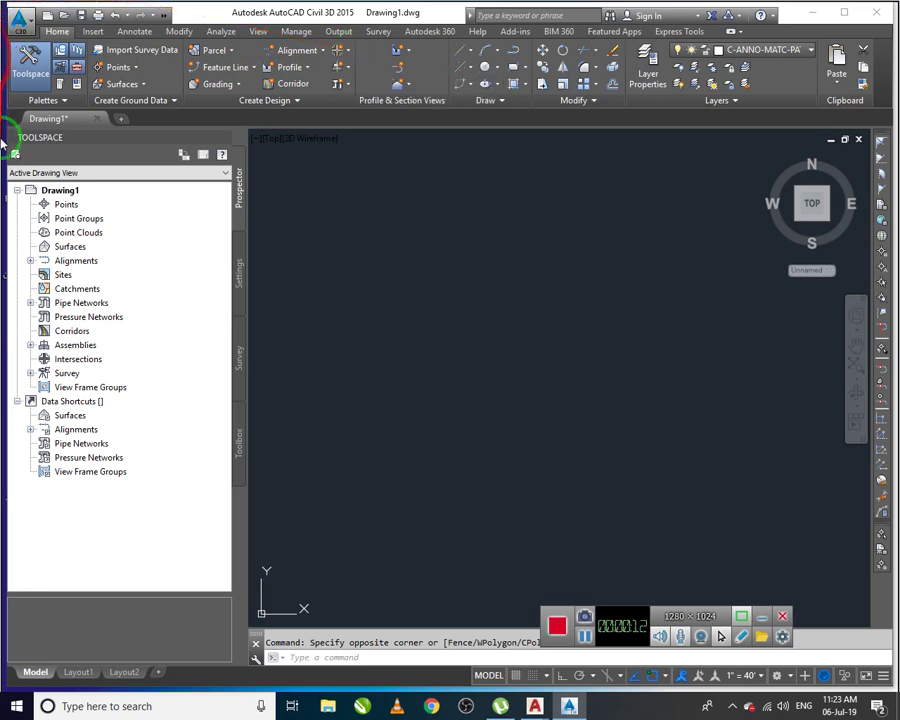
# Step: Draw a horizontal line across the middle of the drawing area with Ortho mode on, redoing its second endpoint farther out
pyautogui.click(494, 380)
pyautogui.press('Escape')
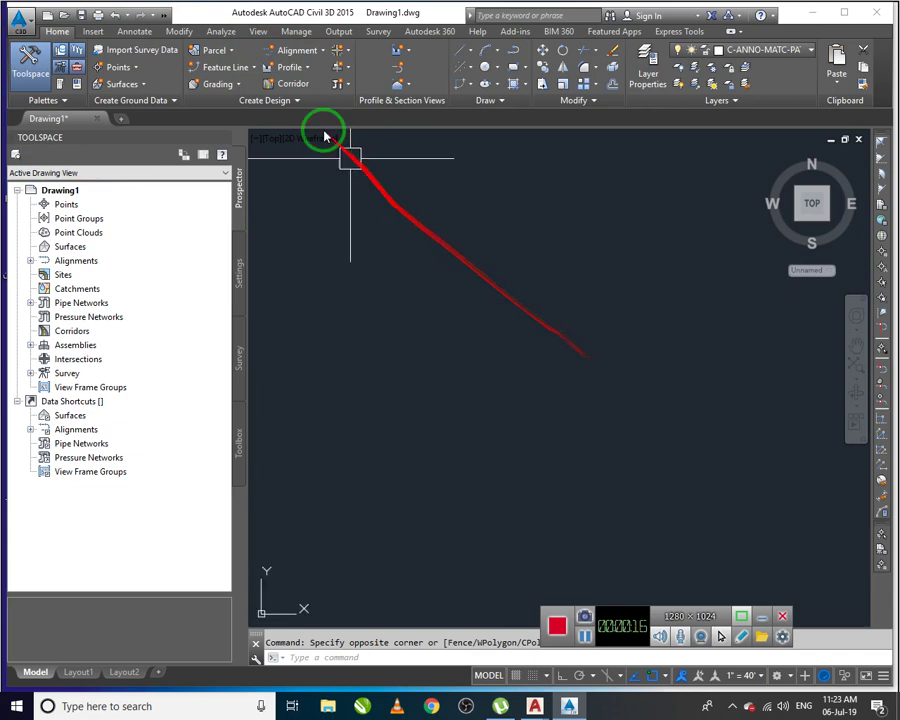
pyautogui.click(465, 50)
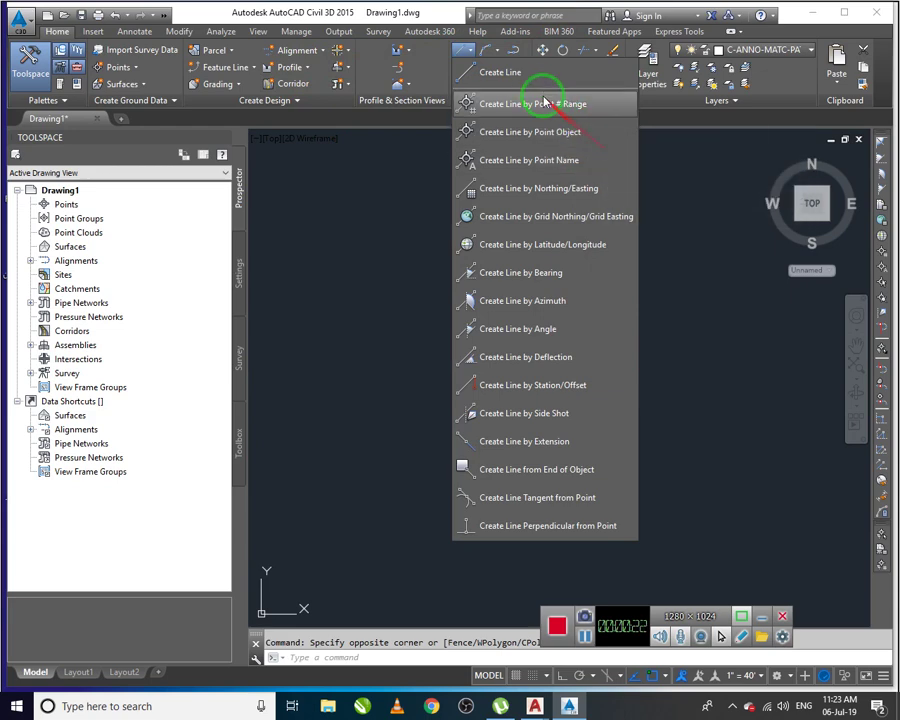
pyautogui.click(516, 74)
pyautogui.click(408, 355)
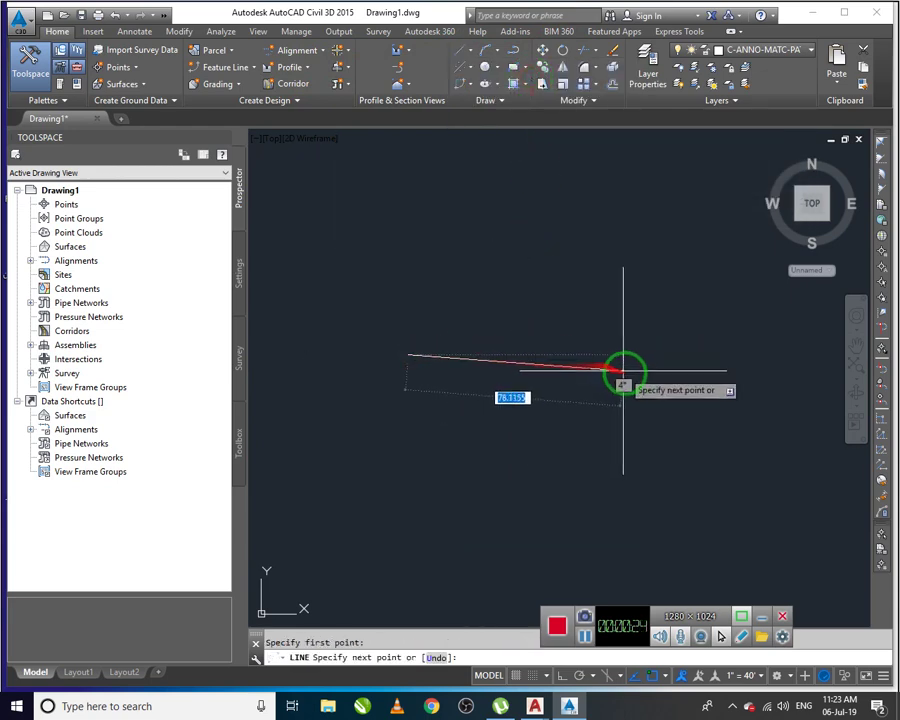
pyautogui.press('F8')
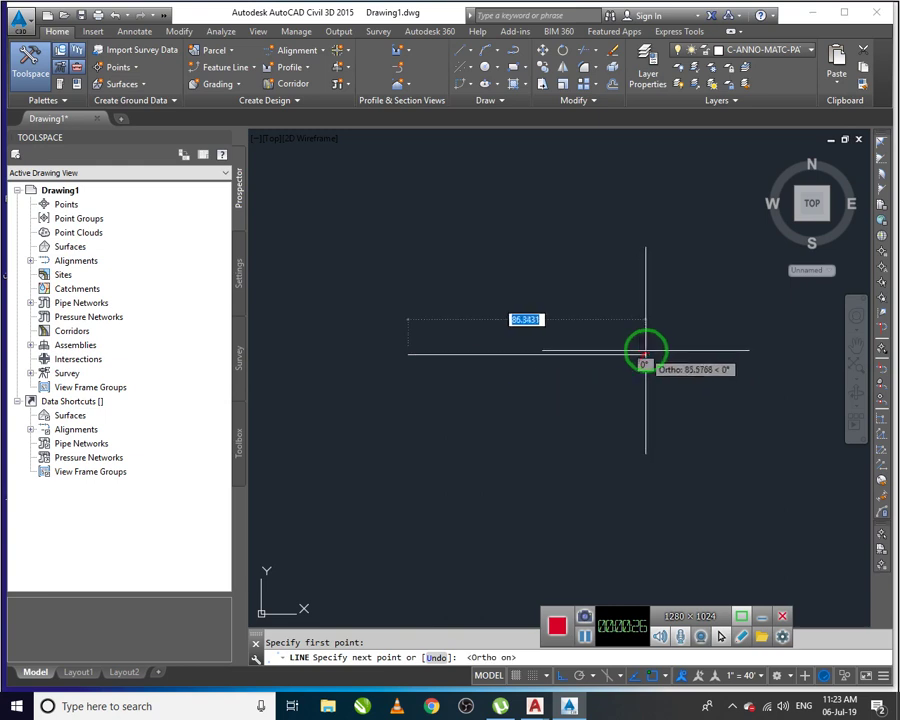
pyautogui.click(685, 356)
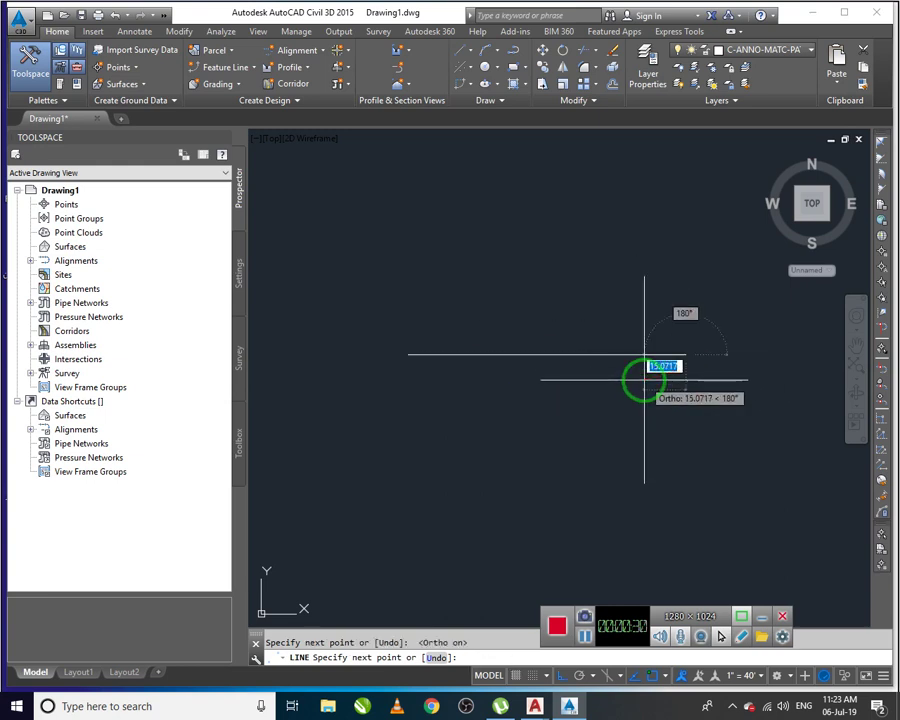
pyautogui.hotkey('ctrl', 'z')
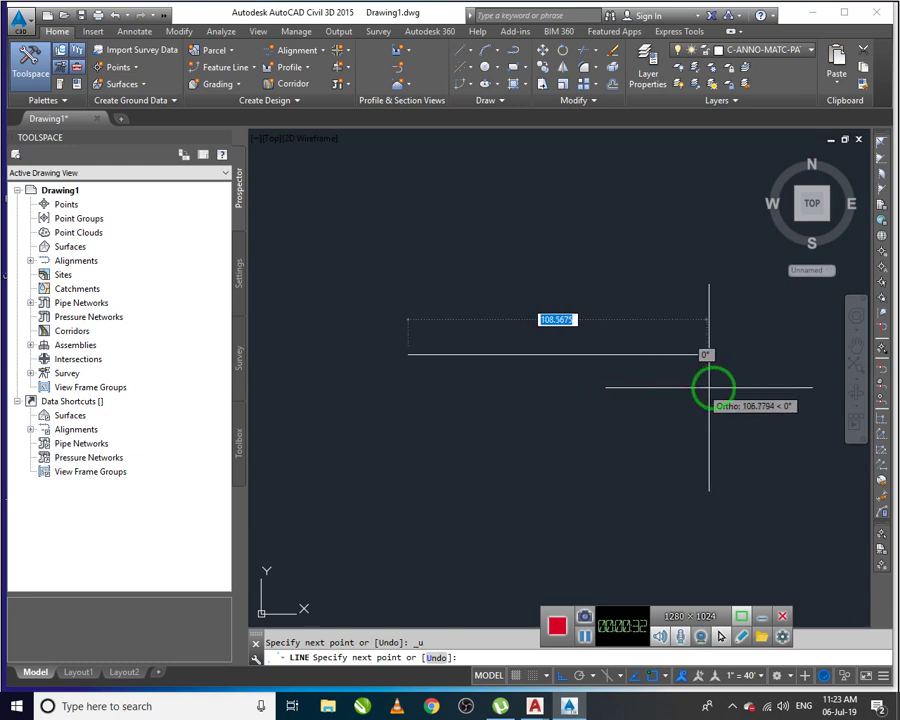
pyautogui.click(750, 382)
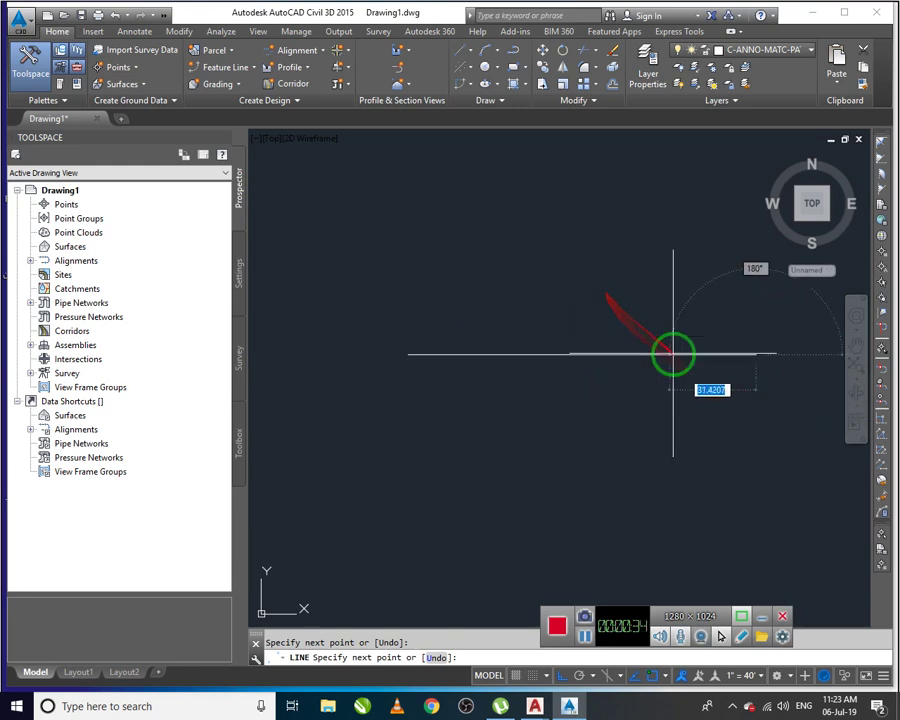
pyautogui.press('Return')
# Step: Enable all object snap modes in the drafting settings while the Line command is running
pyautogui.press('Return')
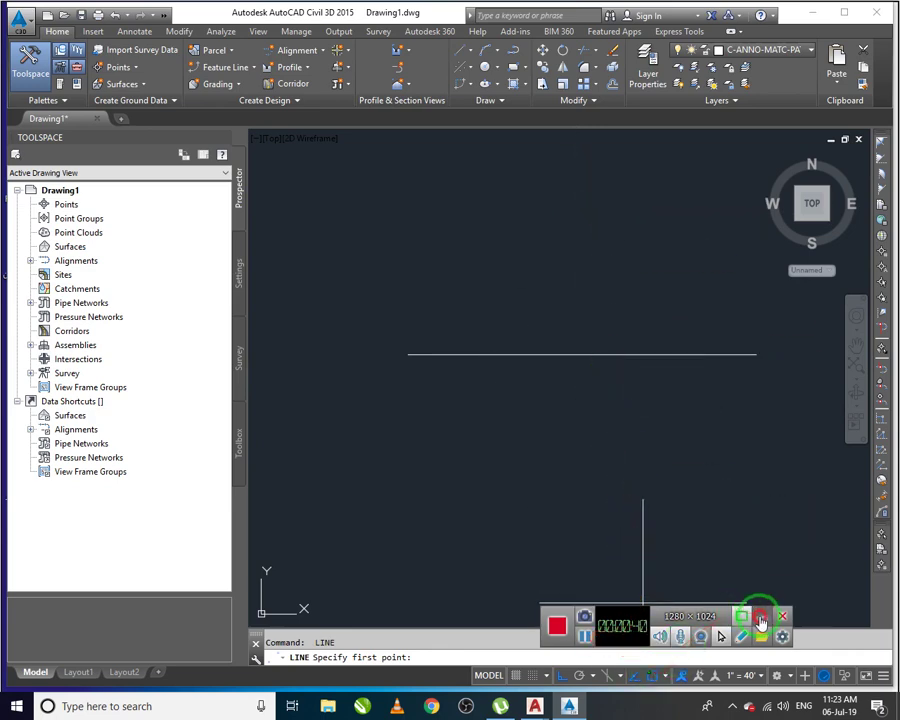
pyautogui.click(665, 675)
pyautogui.click(688, 650)
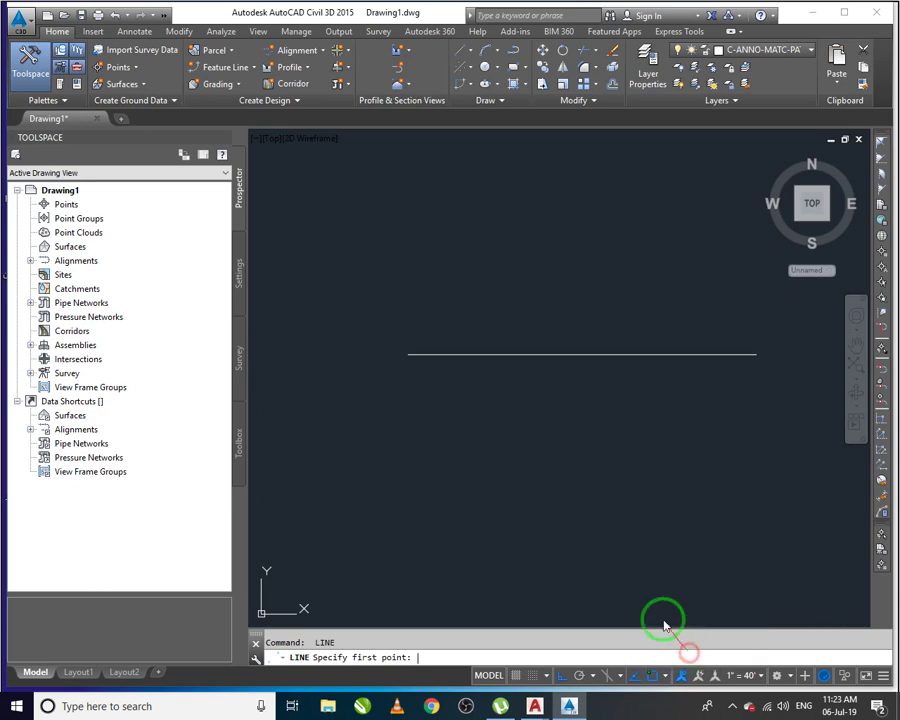
pyautogui.click(564, 271)
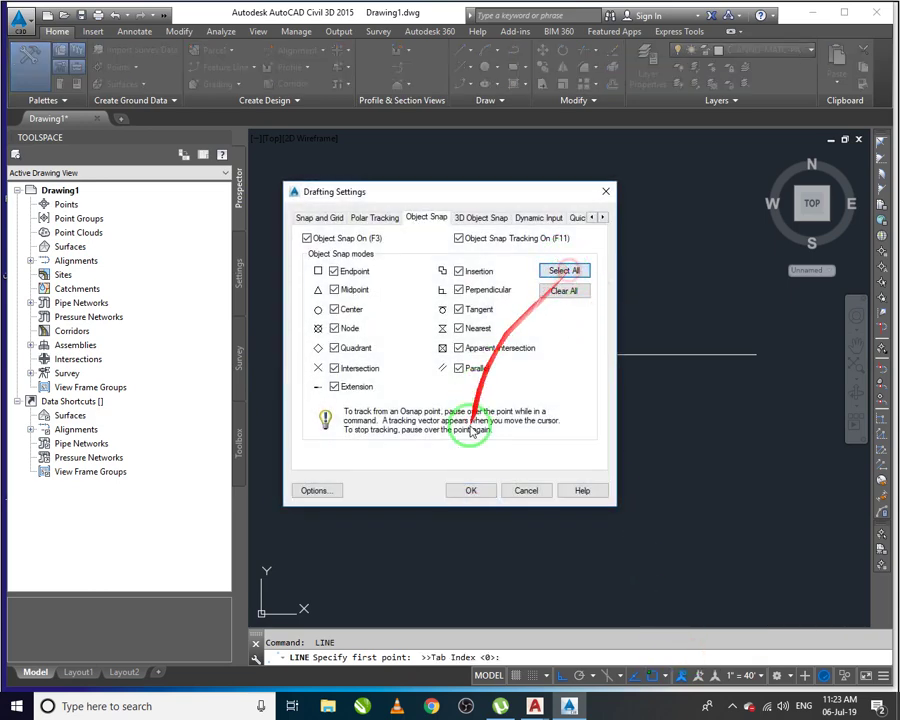
pyautogui.click(474, 490)
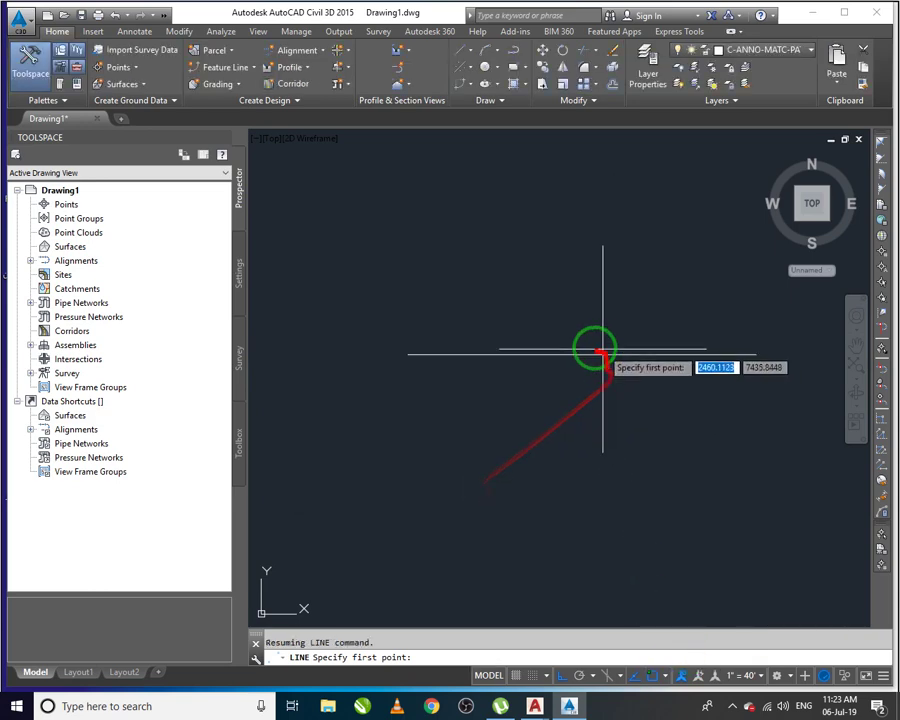
# Step: Draw a vertical line about 150 ft long that crosses the horizontal line at its middle
pyautogui.click(584, 298)
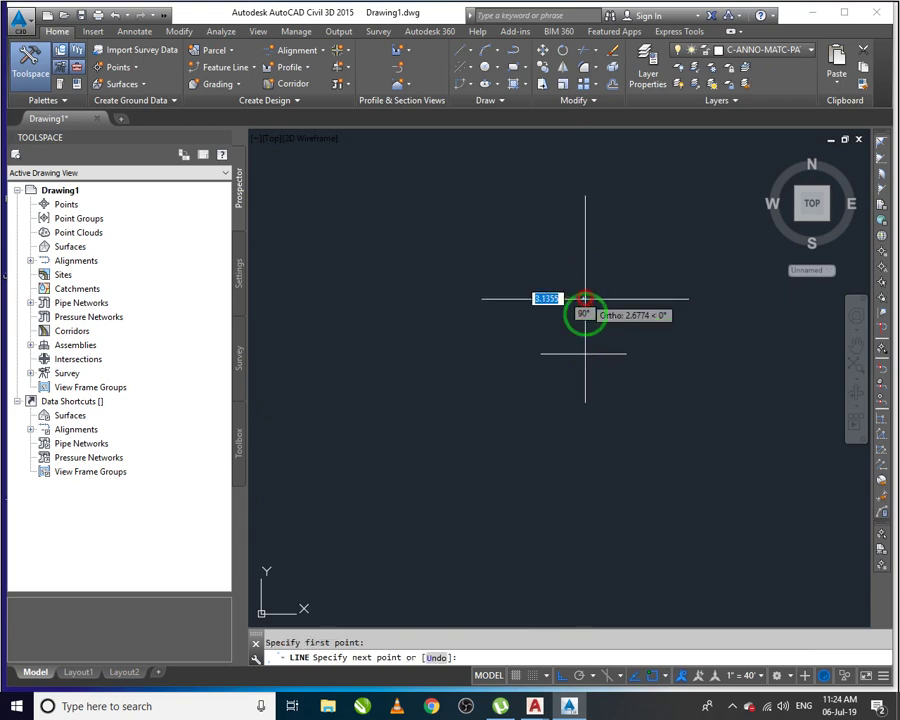
pyautogui.press('Escape')
pyautogui.scroll(4, 595, 358)
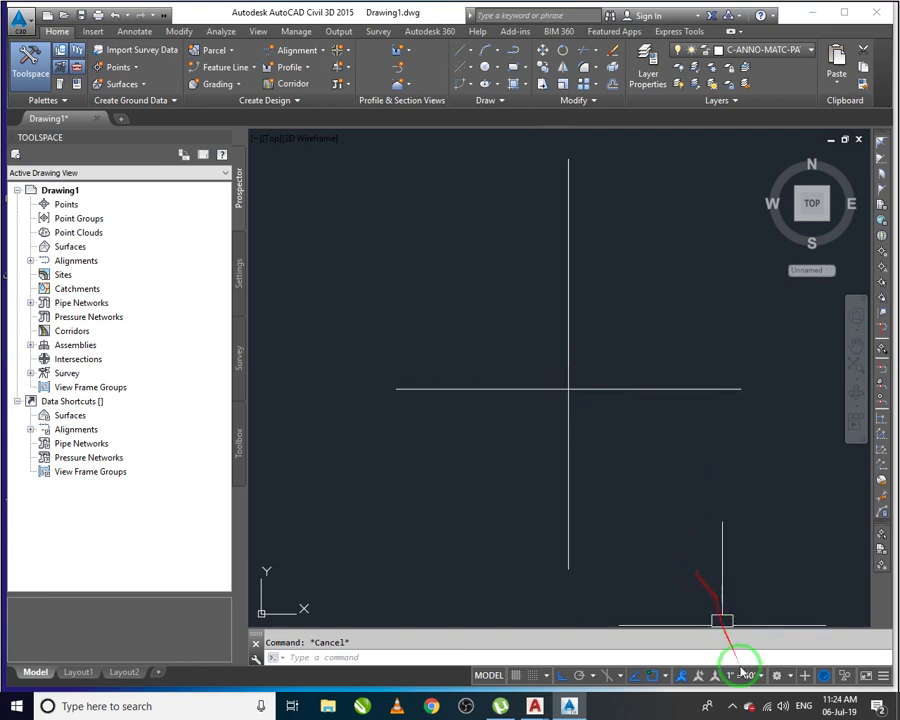
# Step: Create a centerline alignment named Road 1 from the vertical line, accepting its default direction and label set
pyautogui.click(568, 295)
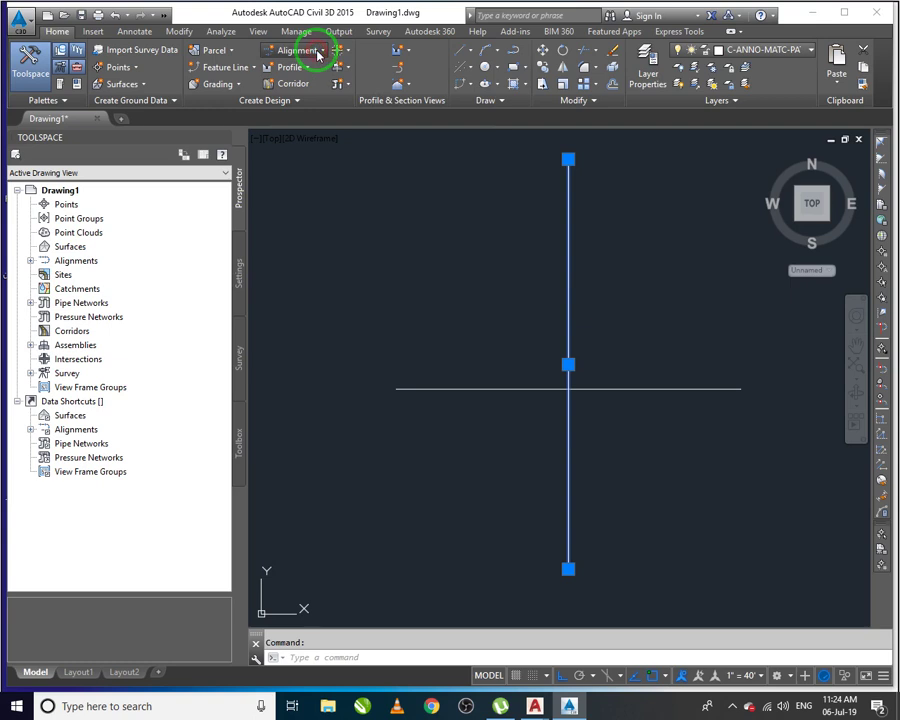
pyautogui.click(319, 52)
pyautogui.click(391, 128)
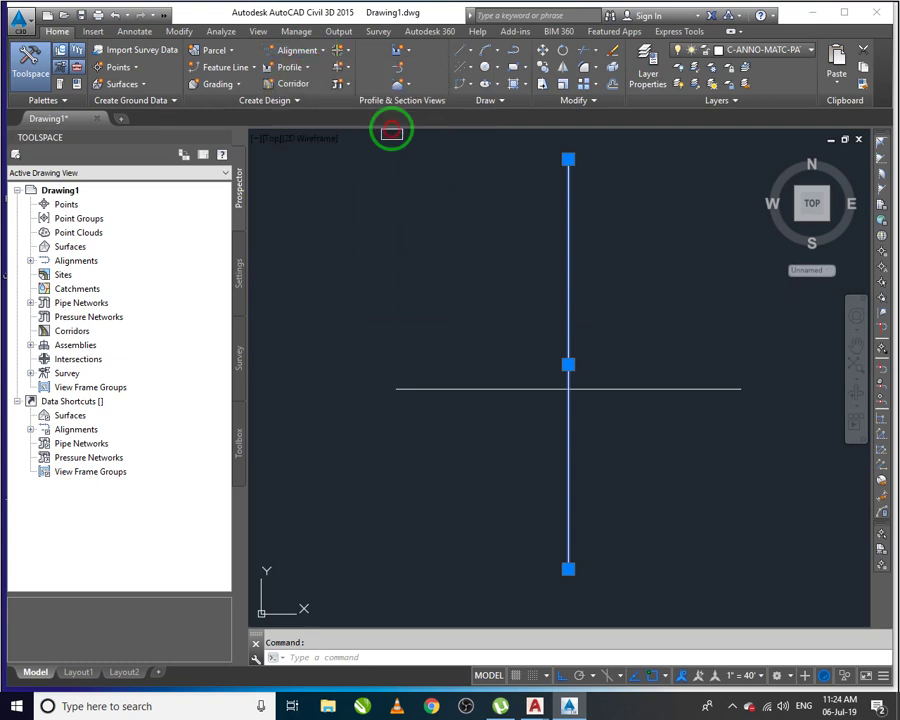
pyautogui.click(568, 213)
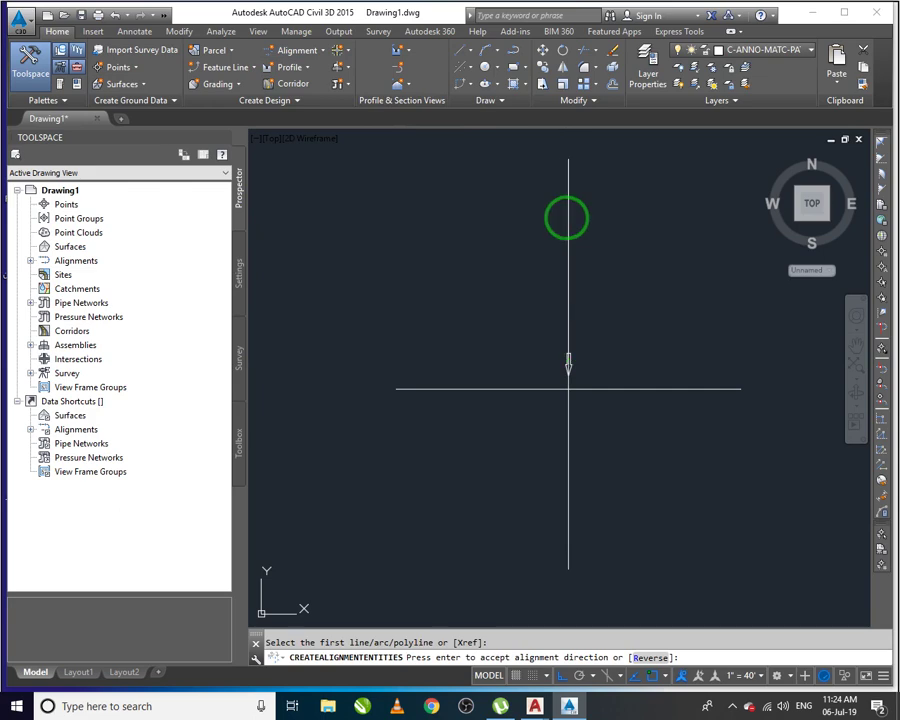
pyautogui.rightClick(590, 210)
pyautogui.click(480, 180)
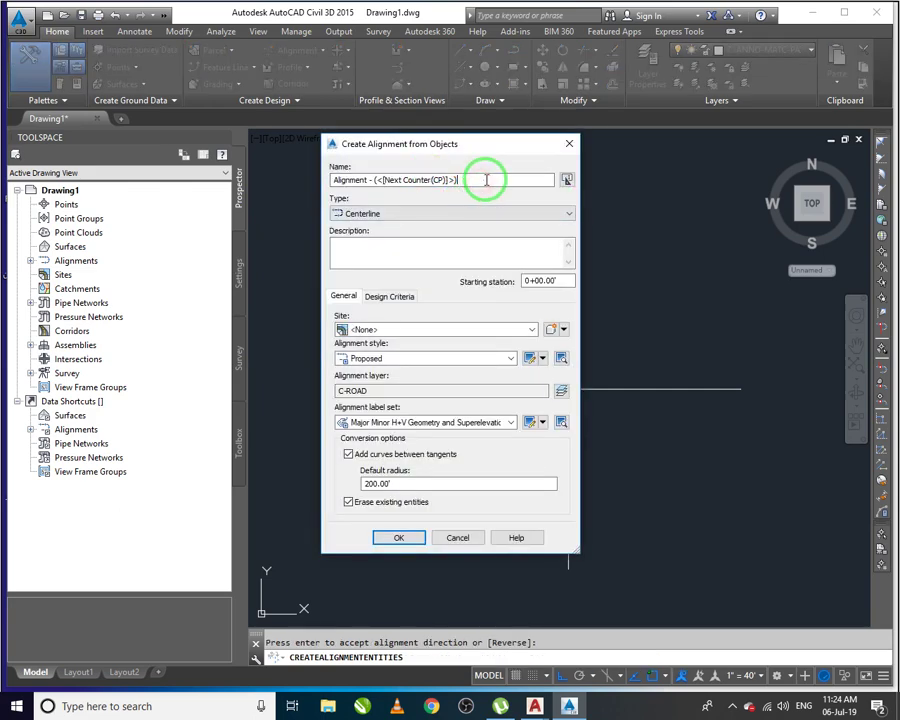
pyautogui.moveTo(486, 180); pyautogui.dragTo(272, 180)
pyautogui.write('Road 1')
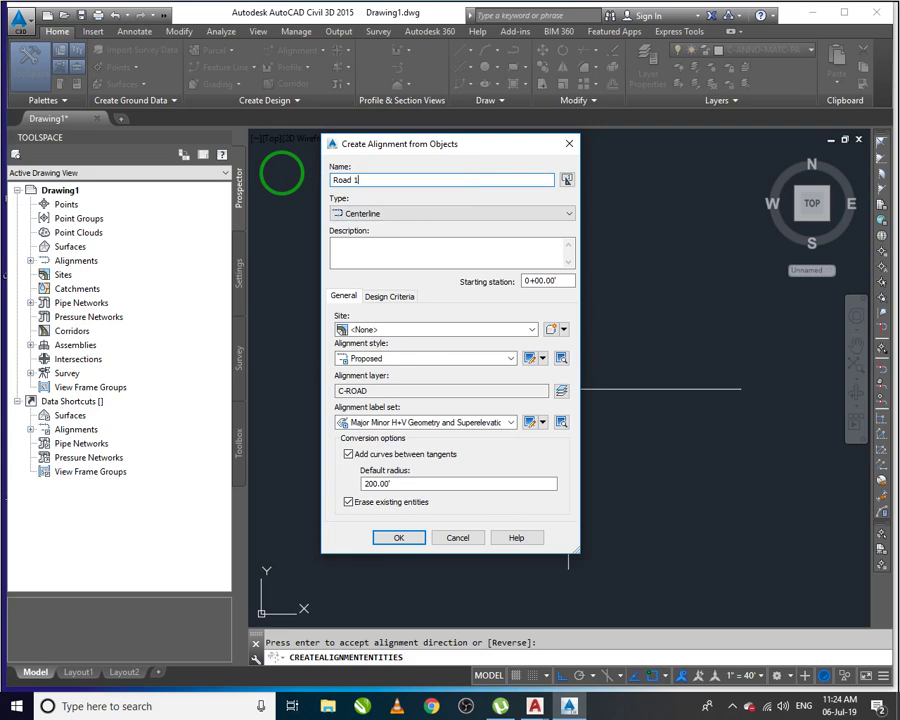
pyautogui.click(397, 538)
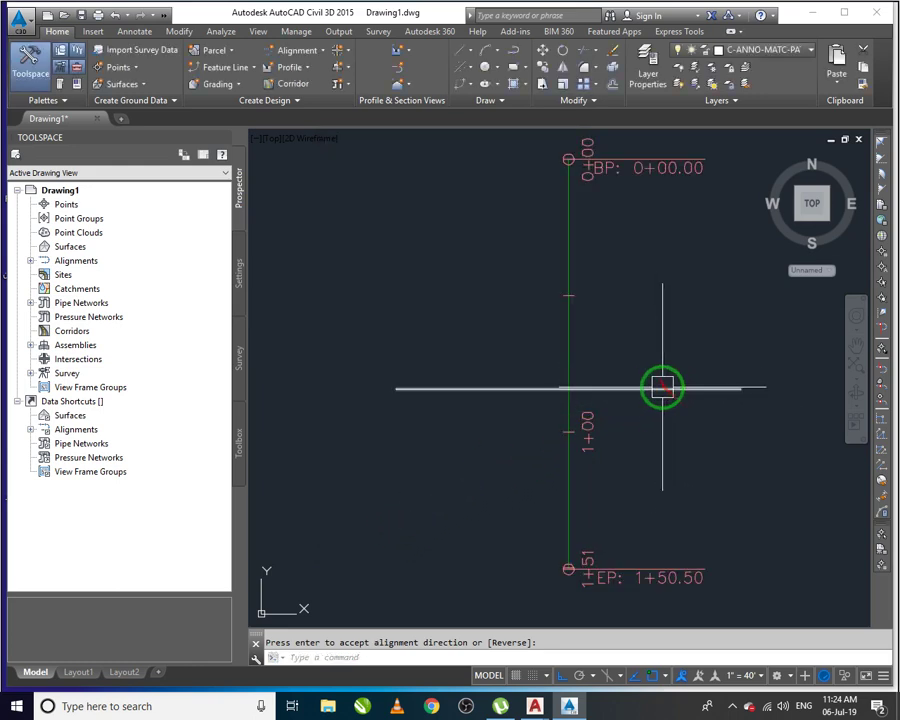
# Step: Create a centerline alignment named Road 2 from the horizontal line, using the _No Labels label set
pyautogui.click(295, 52)
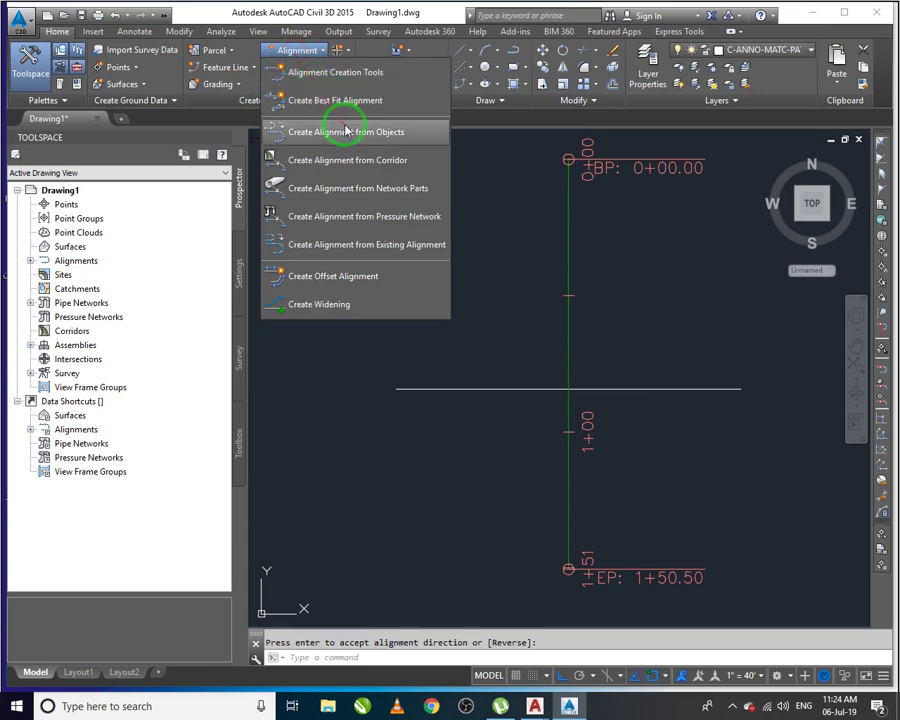
pyautogui.click(338, 129)
pyautogui.click(497, 390)
pyautogui.rightClick(474, 358)
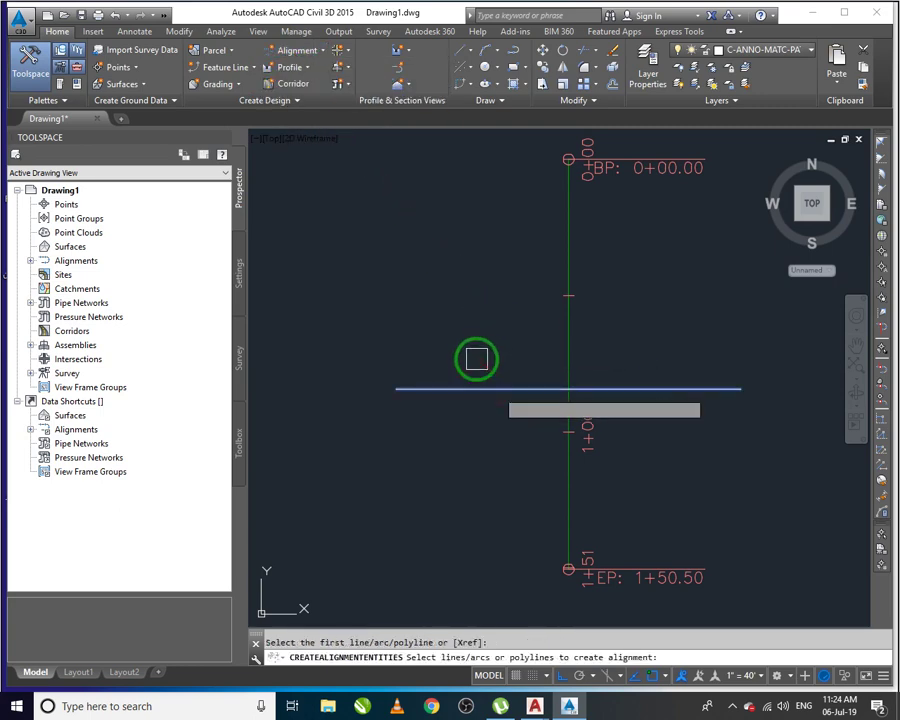
pyautogui.press('Return')
pyautogui.click(393, 181)
pyautogui.press('BackSpace')
pyautogui.write('2')
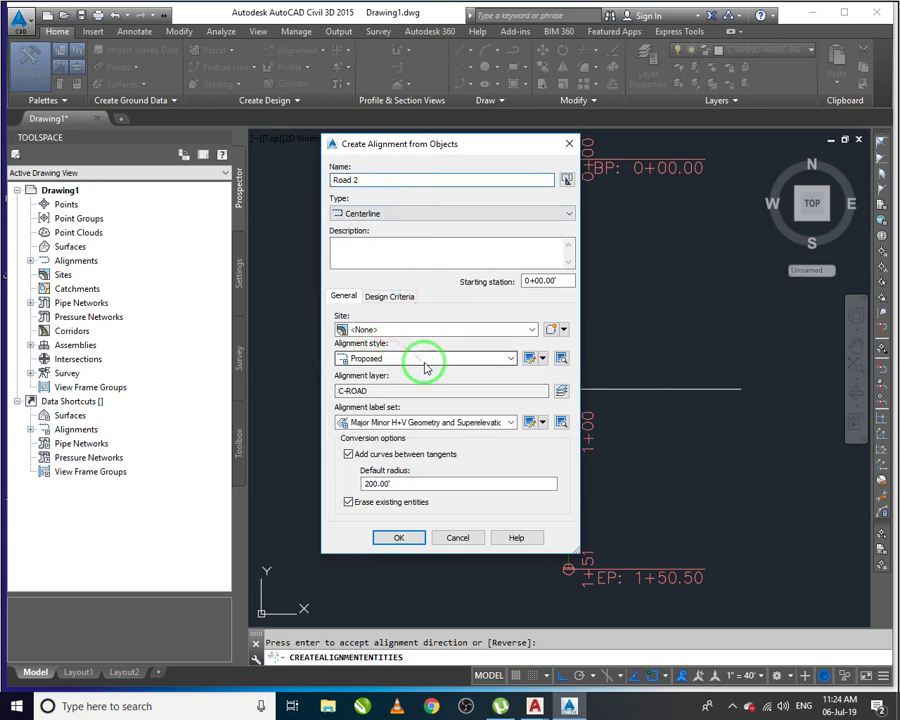
pyautogui.click(458, 422)
pyautogui.click(400, 437)
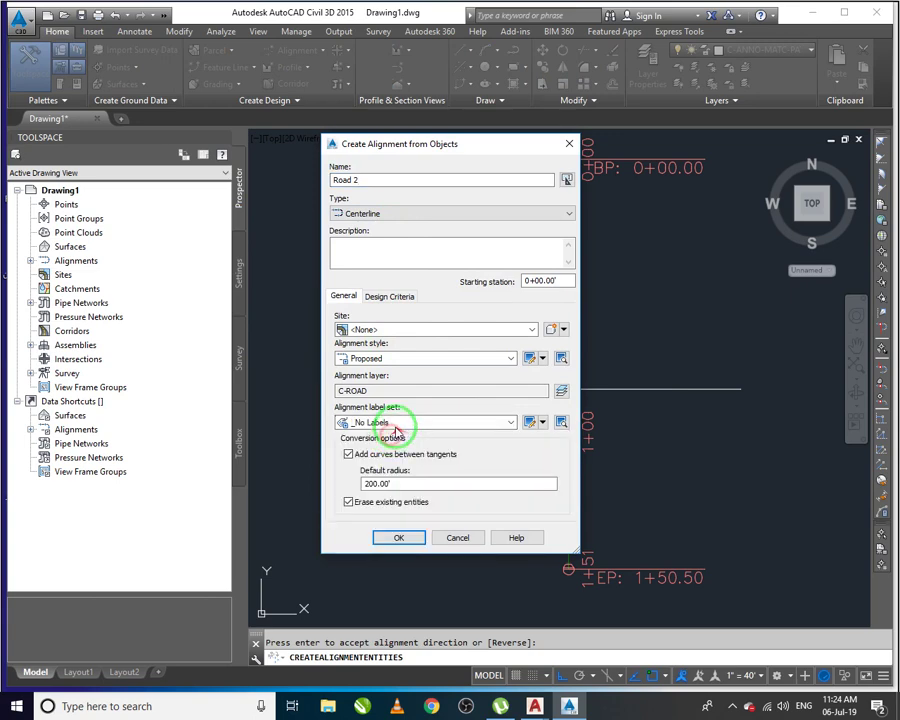
pyautogui.click(399, 539)
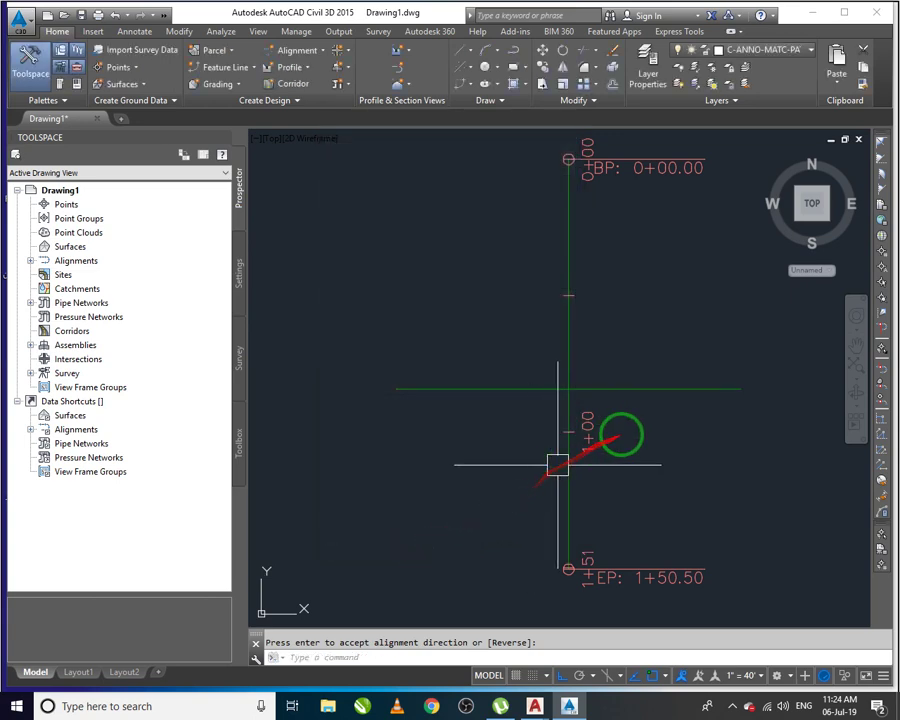
pyautogui.scroll(-3, 577, 393)
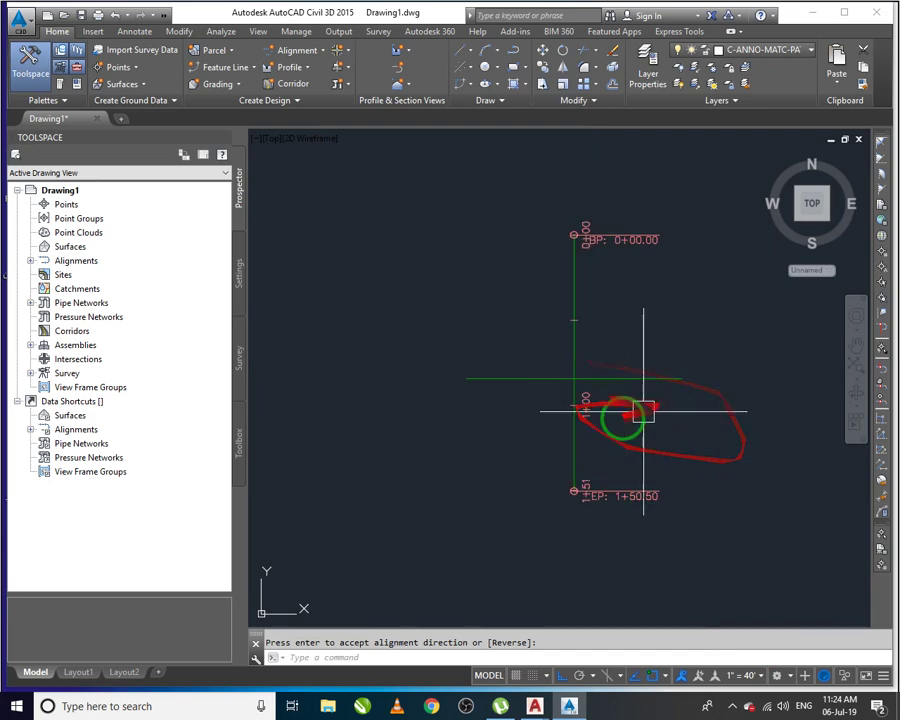
pyautogui.press('Return')
pyautogui.click(491, 414)
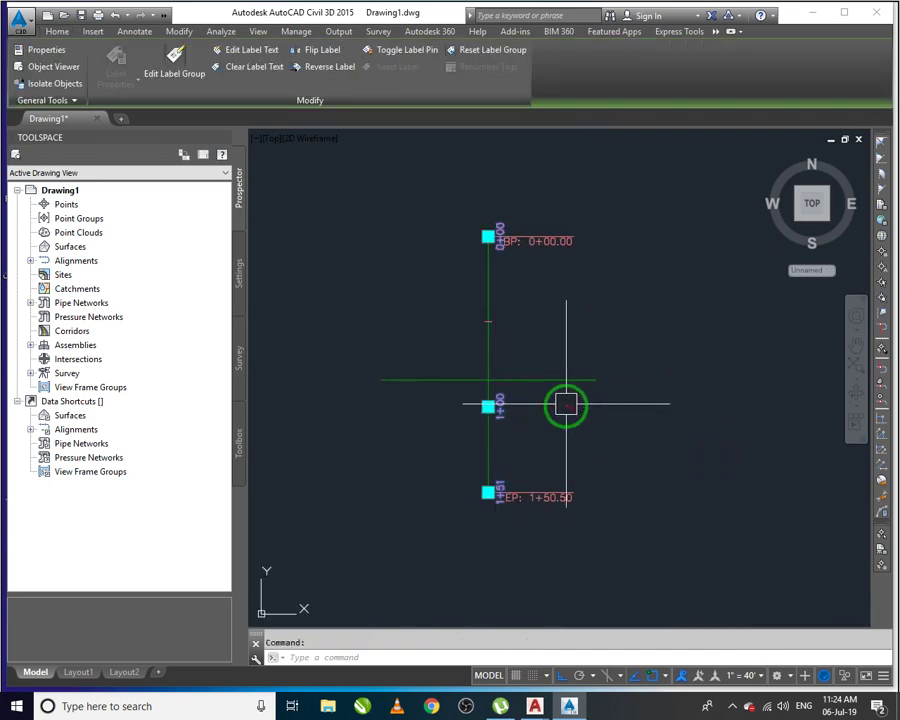
pyautogui.press('Escape')
pyautogui.scroll(2, 483, 373)
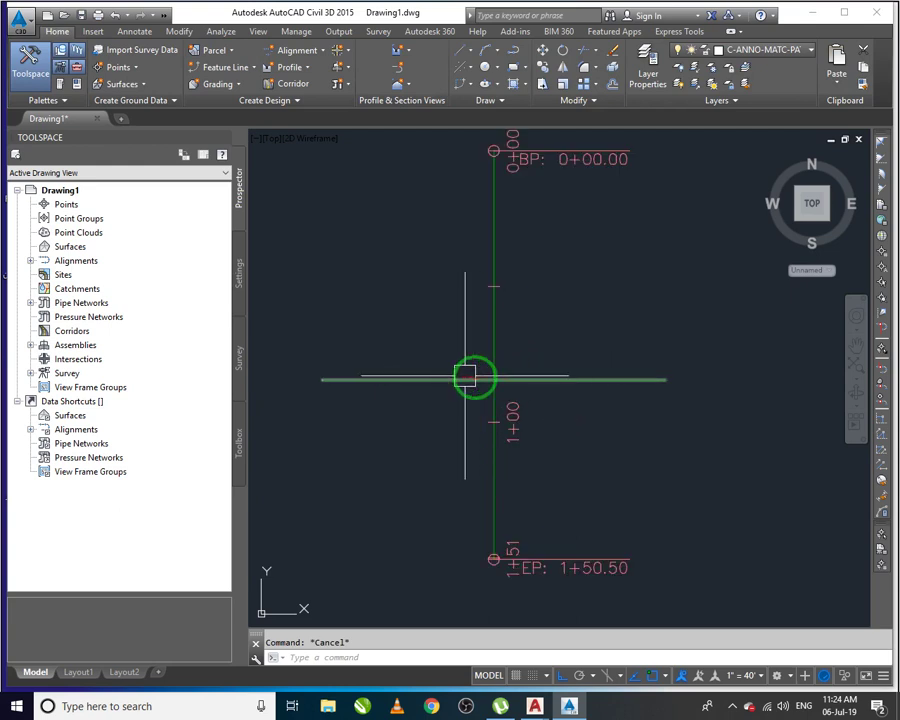
pyautogui.moveTo(474, 377); pyautogui.dragTo(518, 381, button='middle')
pyautogui.click(343, 51)
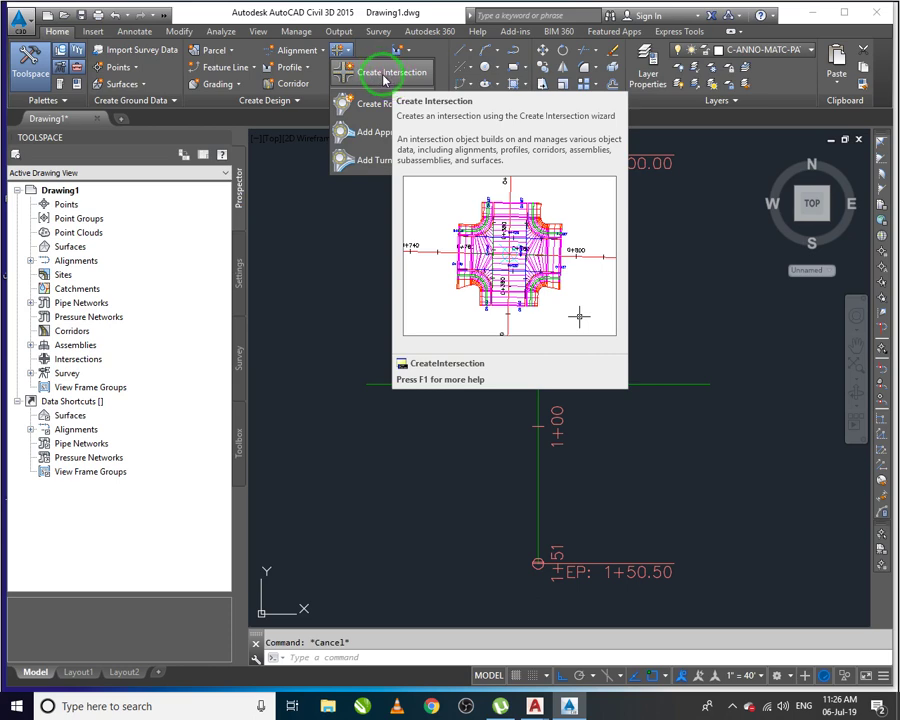
pyautogui.click(384, 80)
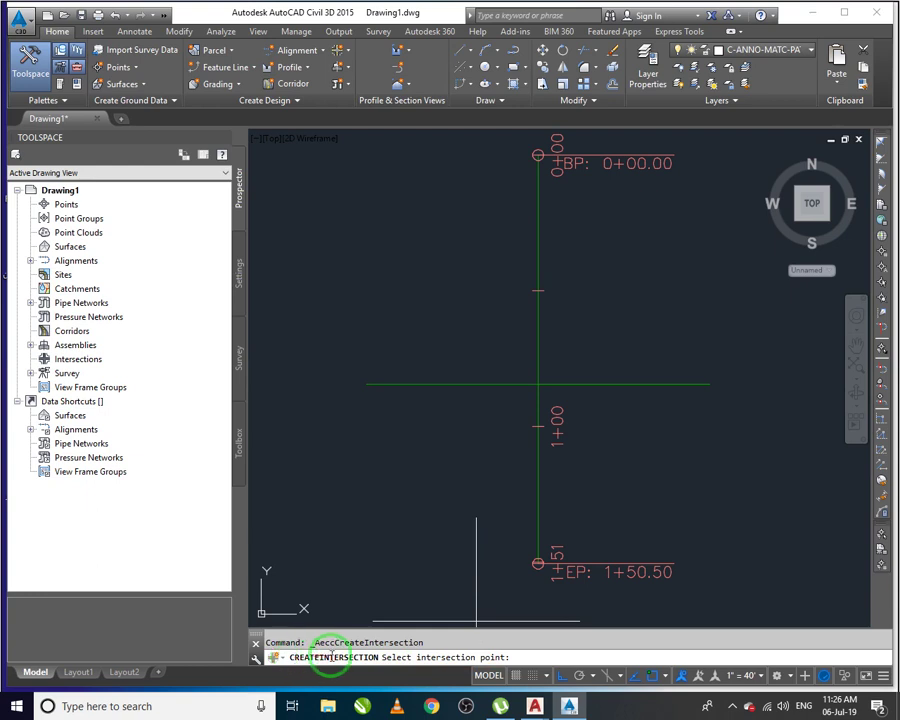
pyautogui.click(540, 382)
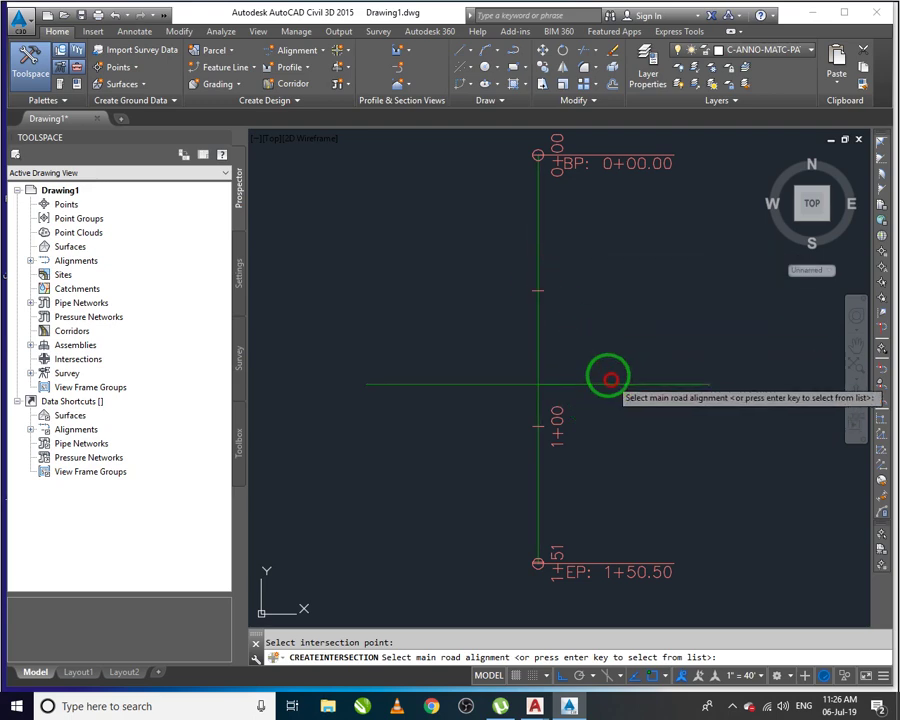
pyautogui.click(549, 290)
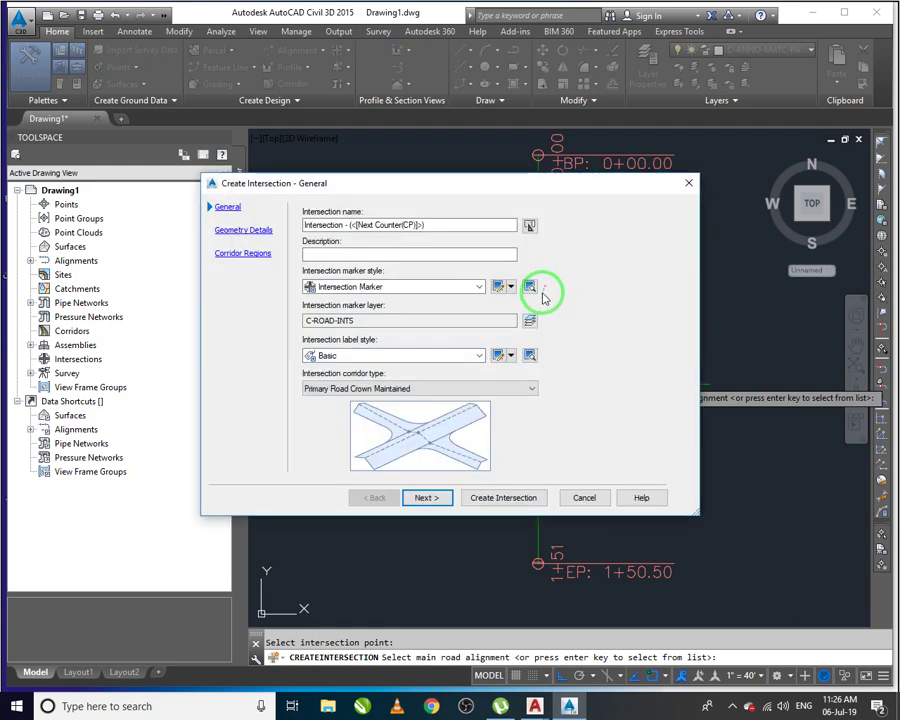
pyautogui.click(584, 498)
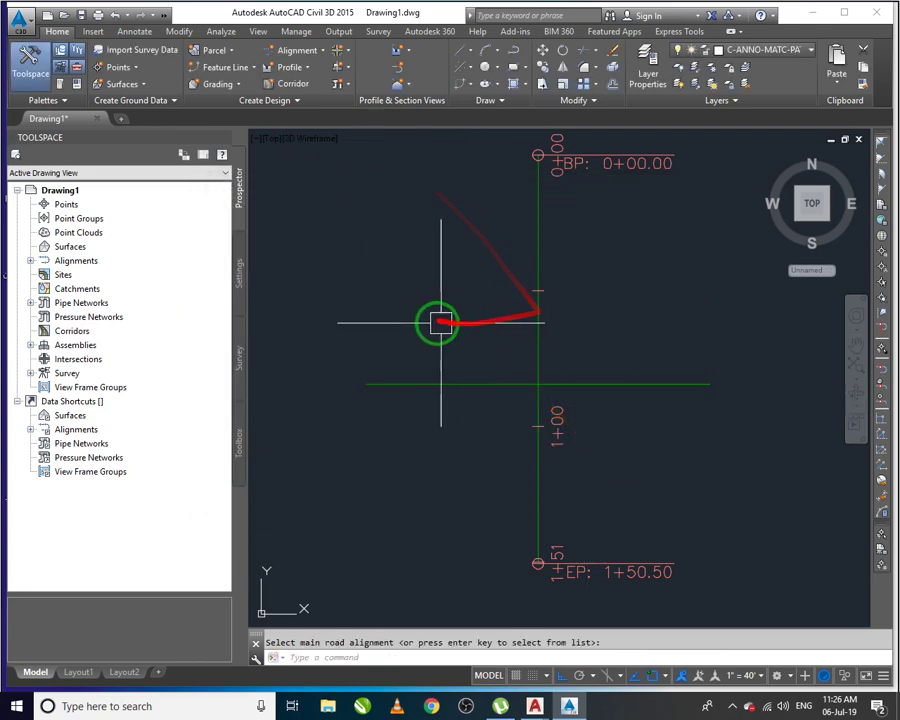
pyautogui.press('Escape')
# Step: Try to create an intersection where the two alignments cross, with Road 1 as the main road
pyautogui.click(354, 53)
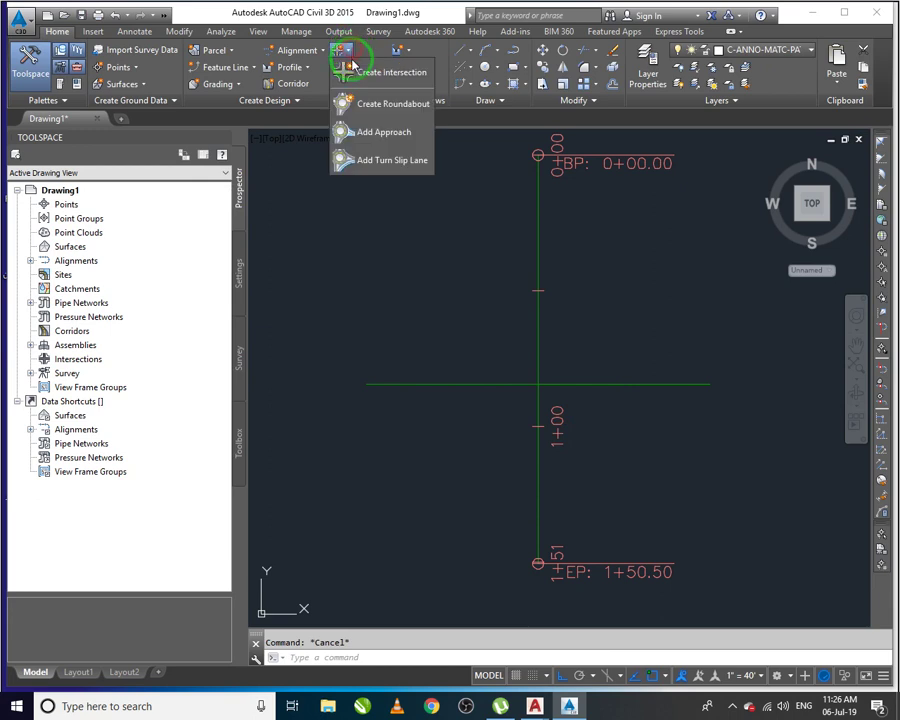
pyautogui.click(374, 74)
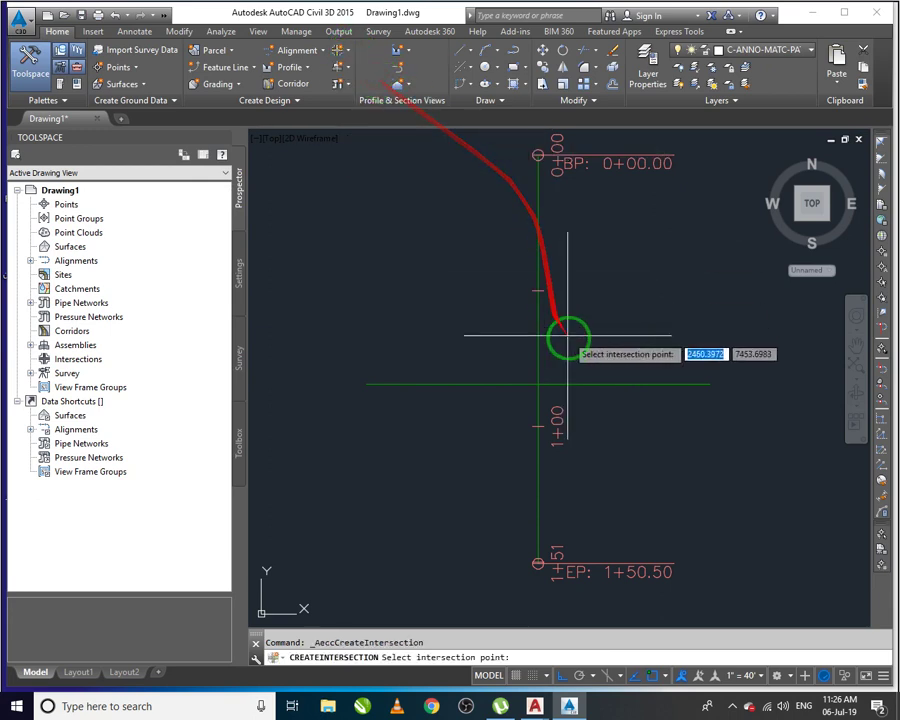
pyautogui.click(538, 383)
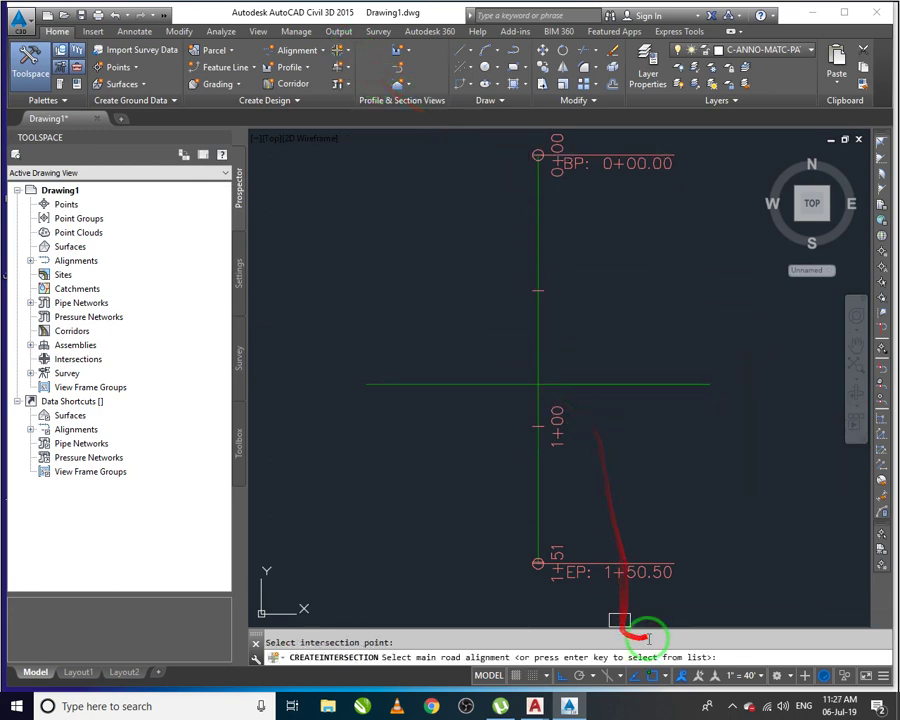
pyautogui.press('Return')
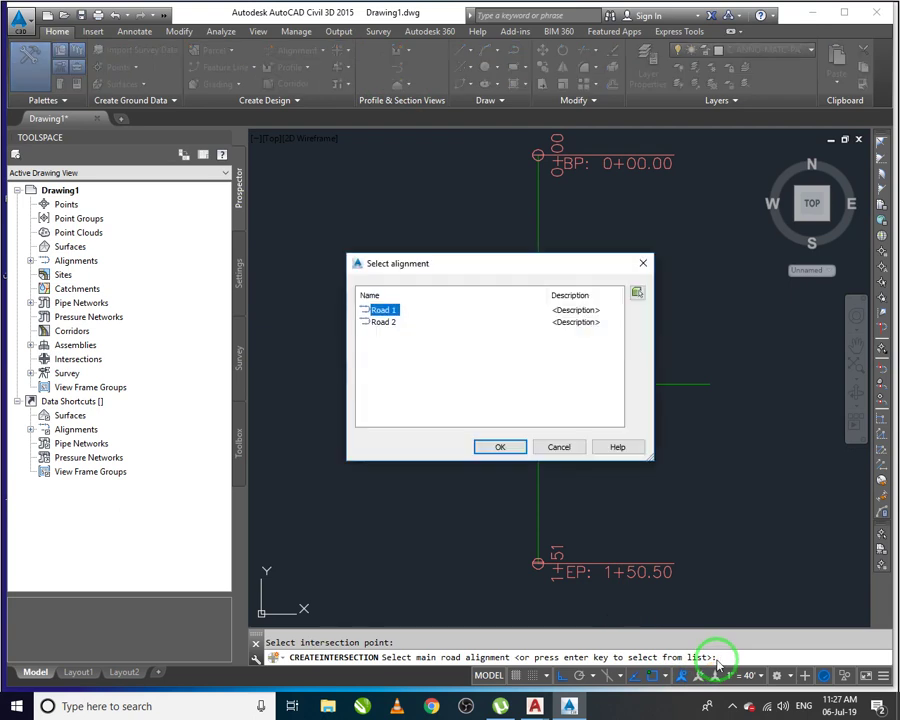
pyautogui.click(384, 321)
pyautogui.click(390, 309)
pyautogui.click(389, 322)
pyautogui.click(390, 310)
pyautogui.click(390, 322)
pyautogui.click(390, 309)
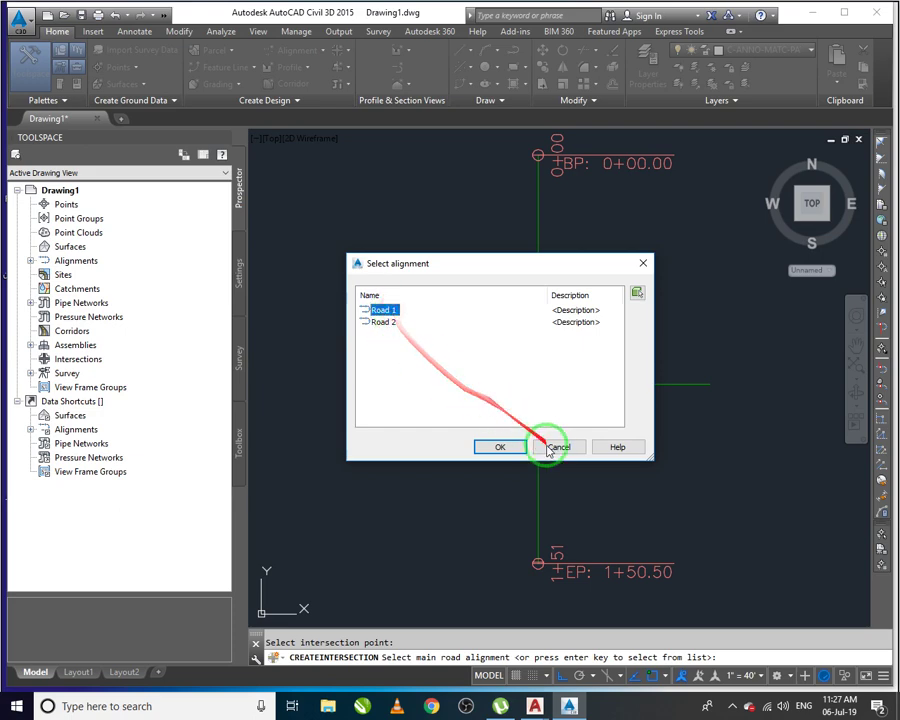
pyautogui.click(504, 446)
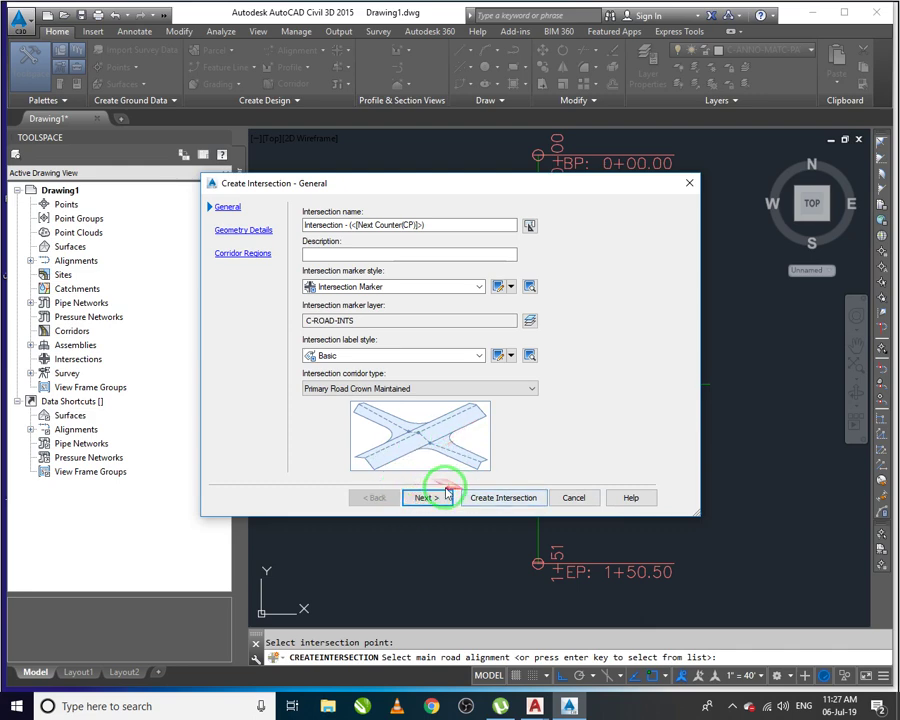
pyautogui.click(534, 505)
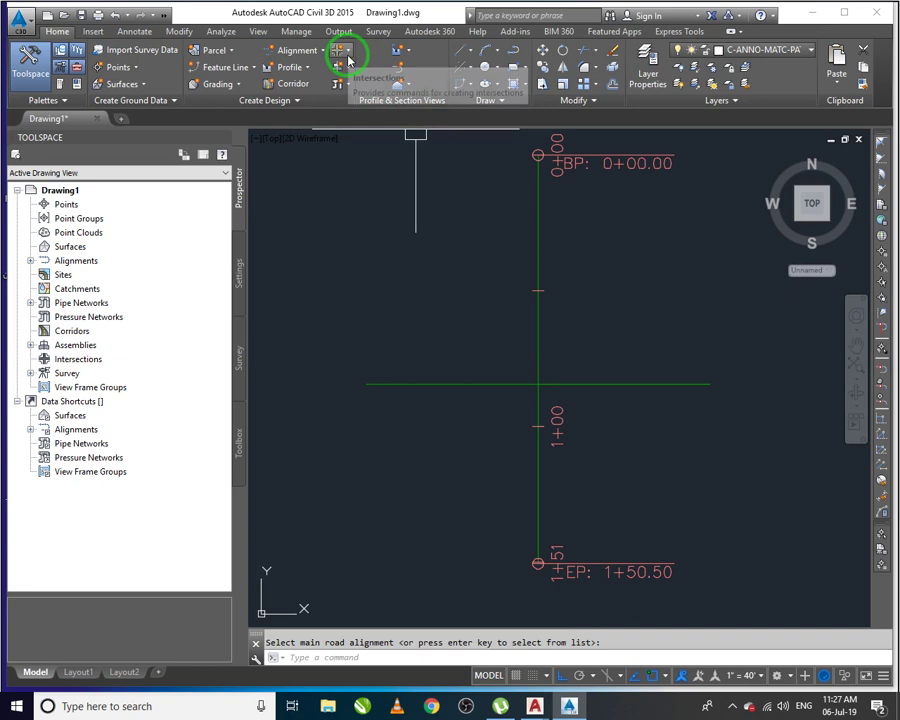
pyautogui.click(406, 56)
pyautogui.click(408, 58)
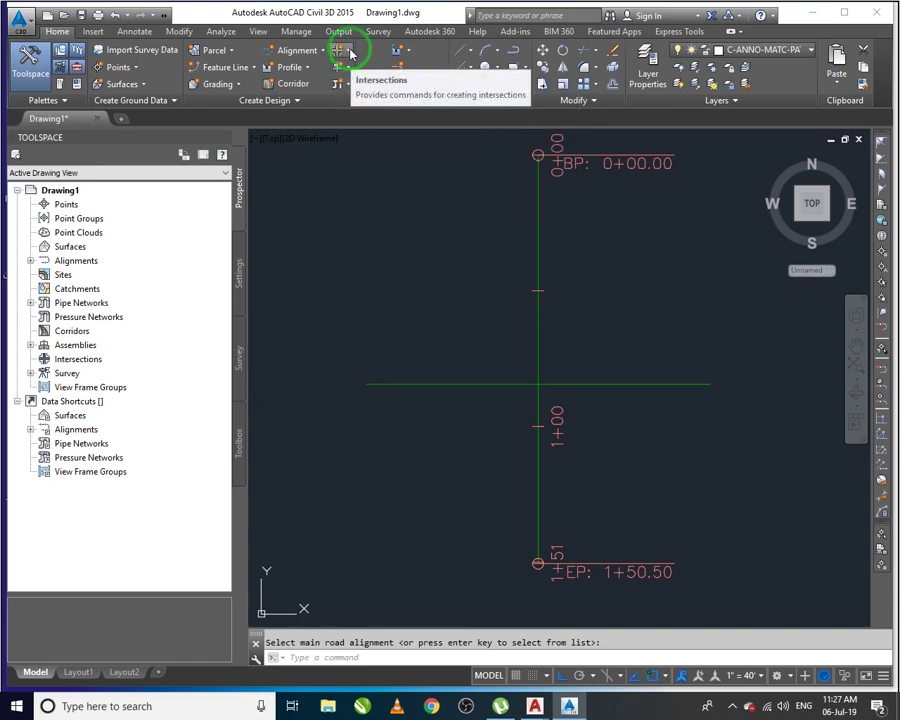
pyautogui.click(236, 58)
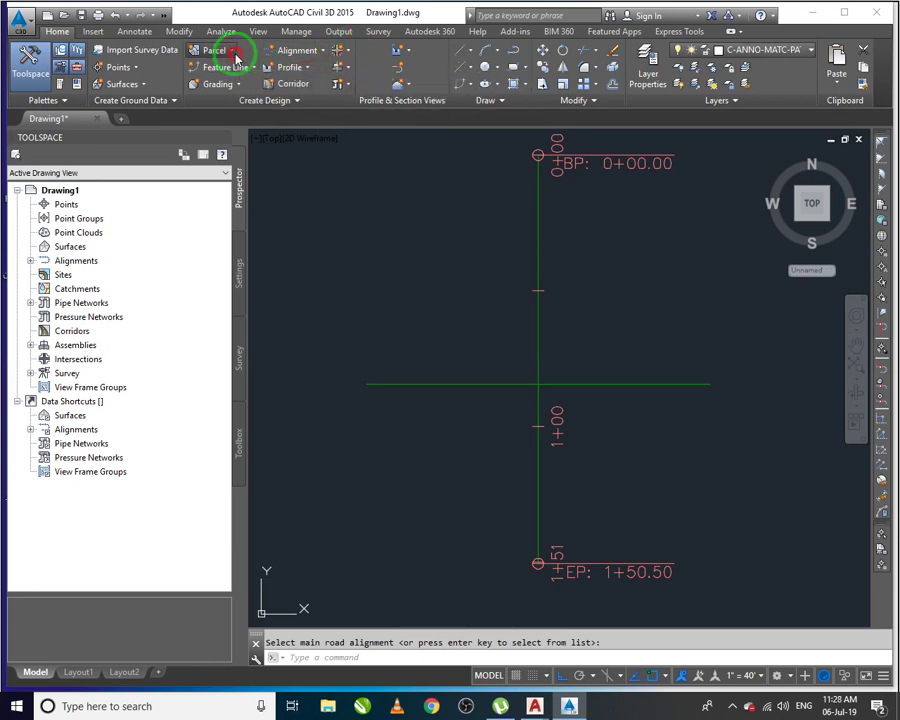
pyautogui.click(236, 58)
pyautogui.click(236, 85)
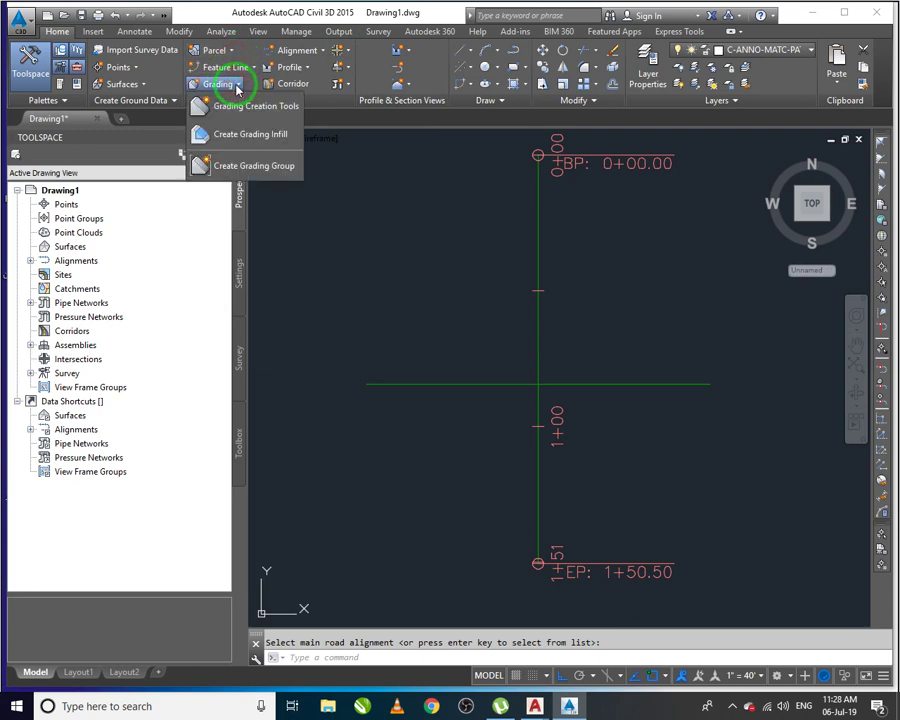
# Step: Start a roundabout centred where the two alignments cross, using the horizontal and vertical alignments as its approach roads
pyautogui.click(349, 52)
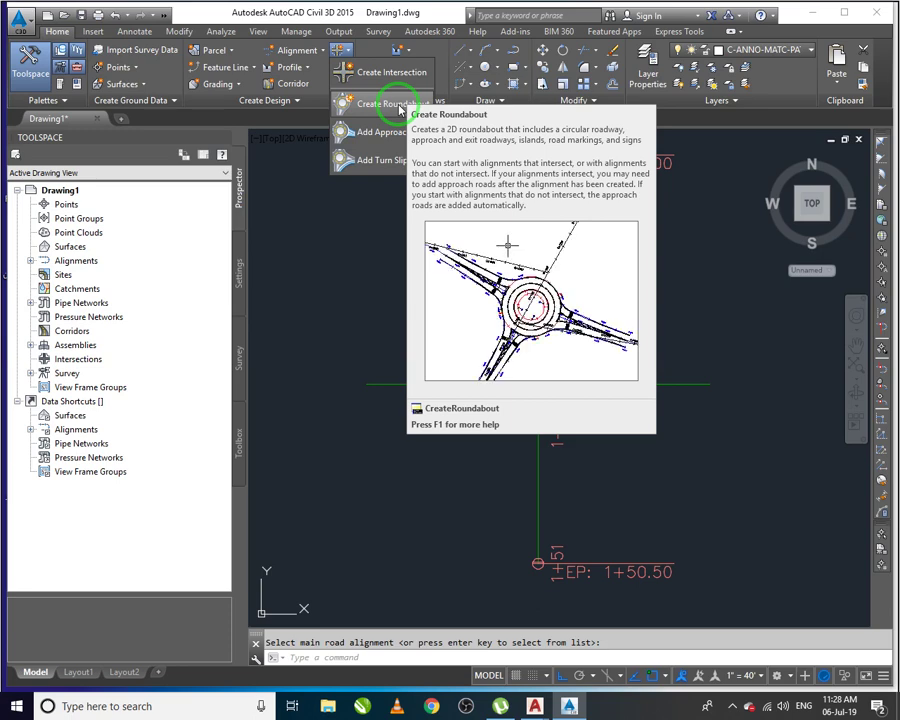
pyautogui.click(399, 106)
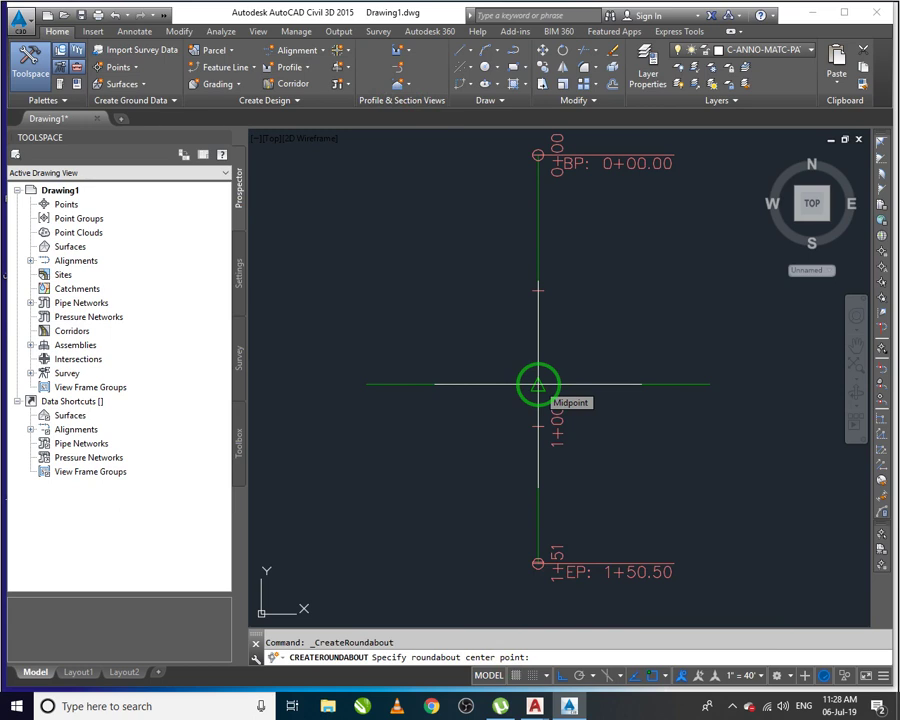
pyautogui.click(538, 384)
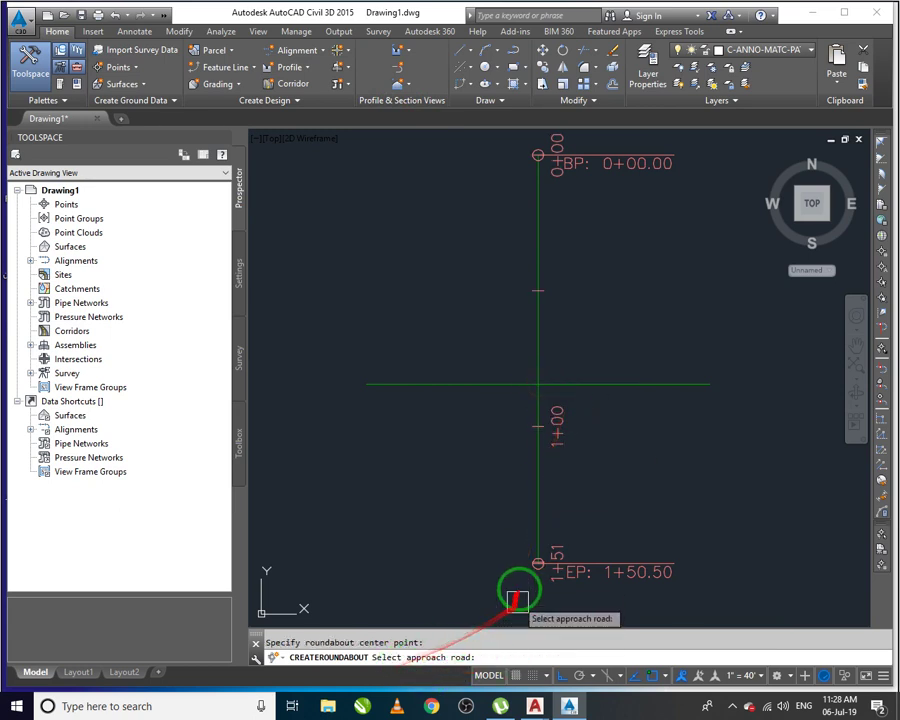
pyautogui.click(624, 386)
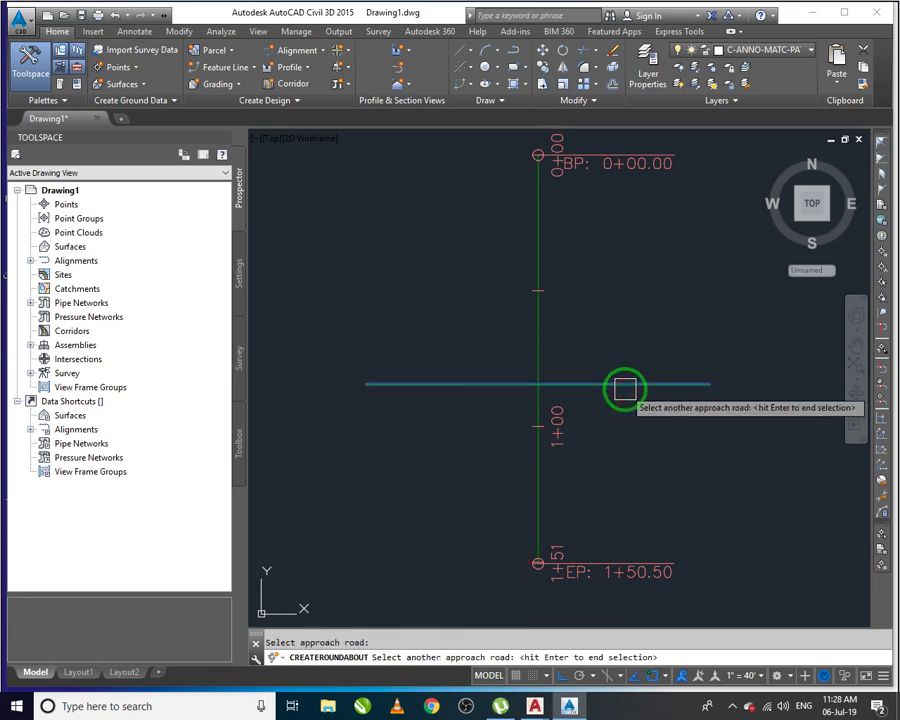
pyautogui.click(536, 348)
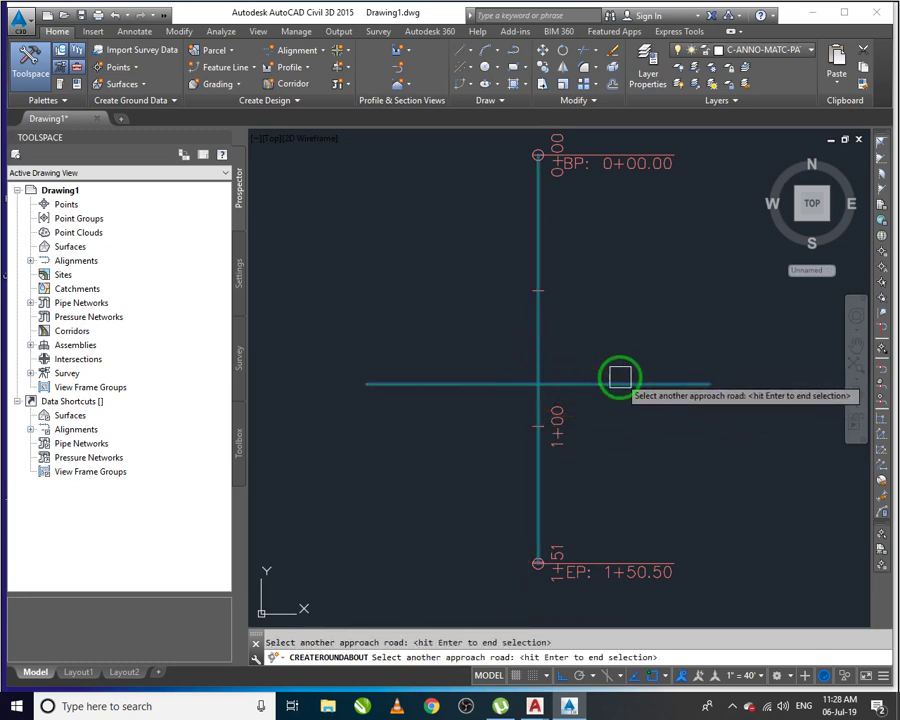
pyautogui.press('Return')
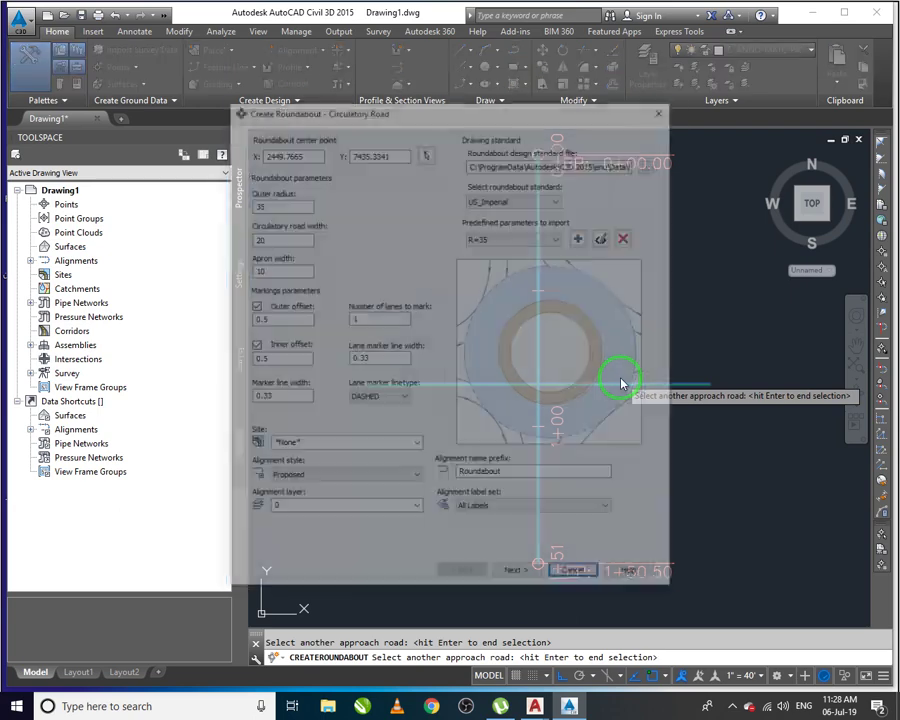
pyautogui.moveTo(620, 383)
pyautogui.mouseDown()
pyautogui.moveTo(596, 416)
pyautogui.moveTo(420, 287)
pyautogui.mouseUp()
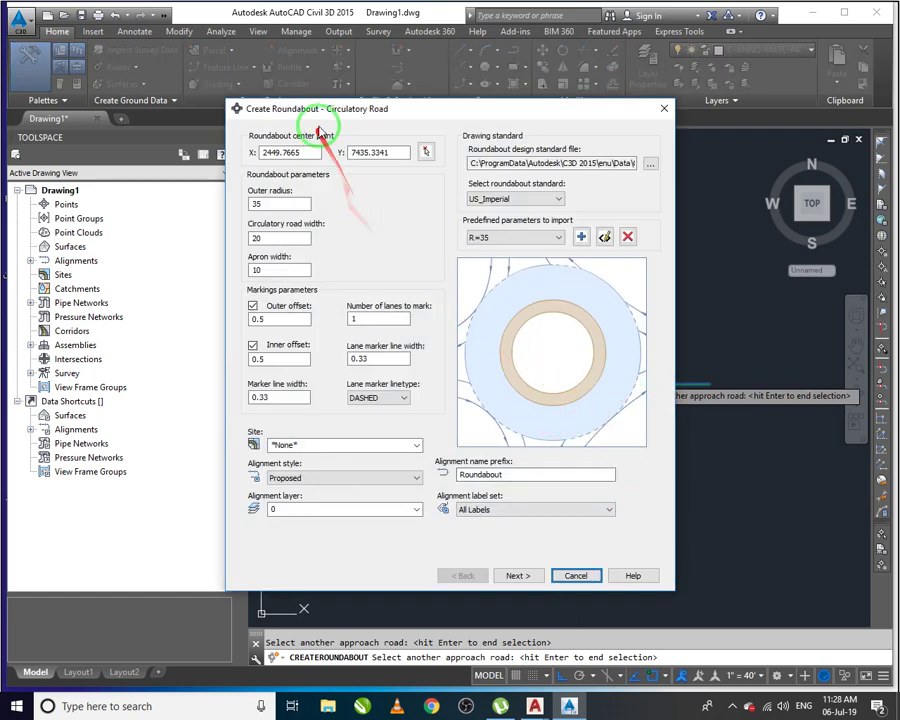
pyautogui.moveTo(342, 110); pyautogui.dragTo(368, 112)
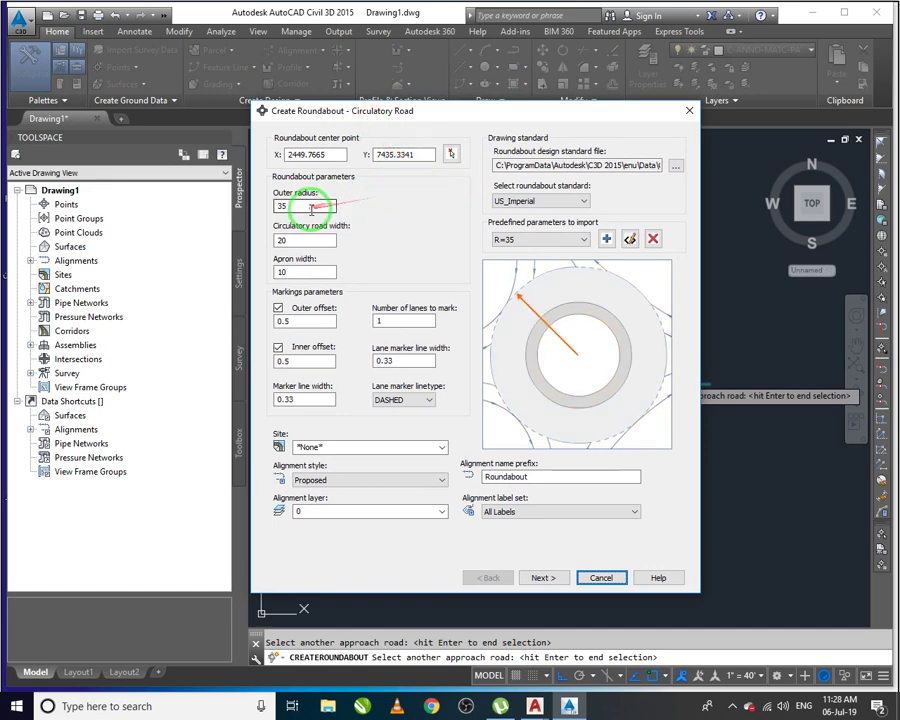
# Step: Compare the predefined roundabout parameters offered by the US_Imperial and France_Imperial standards, ending on US_Imperial
pyautogui.moveTo(352, 221); pyautogui.dragTo(503, 248)
pyautogui.click(503, 246)
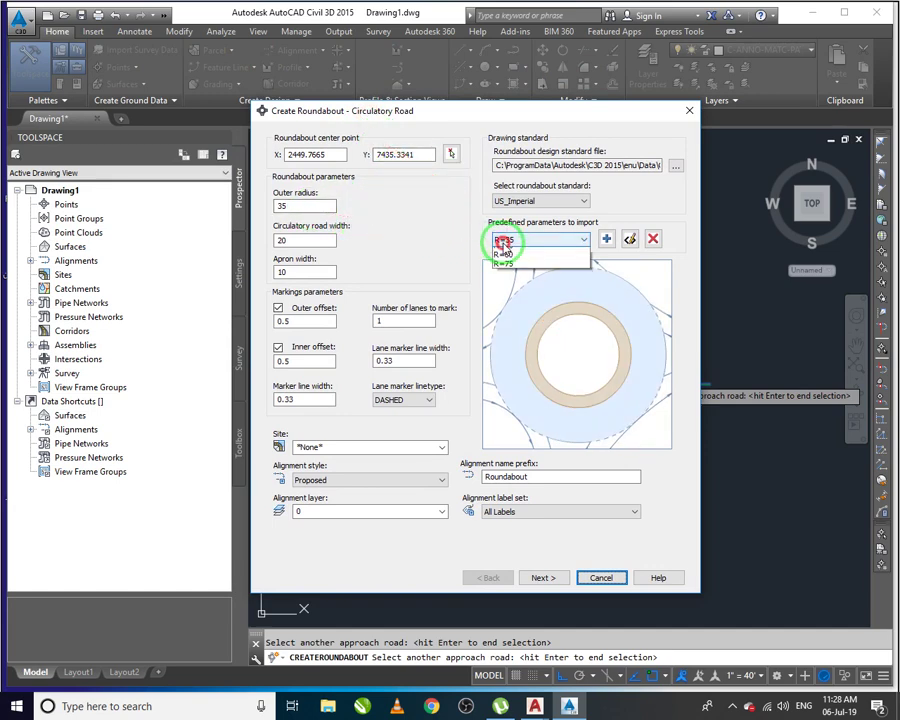
pyautogui.click(536, 241)
pyautogui.click(544, 201)
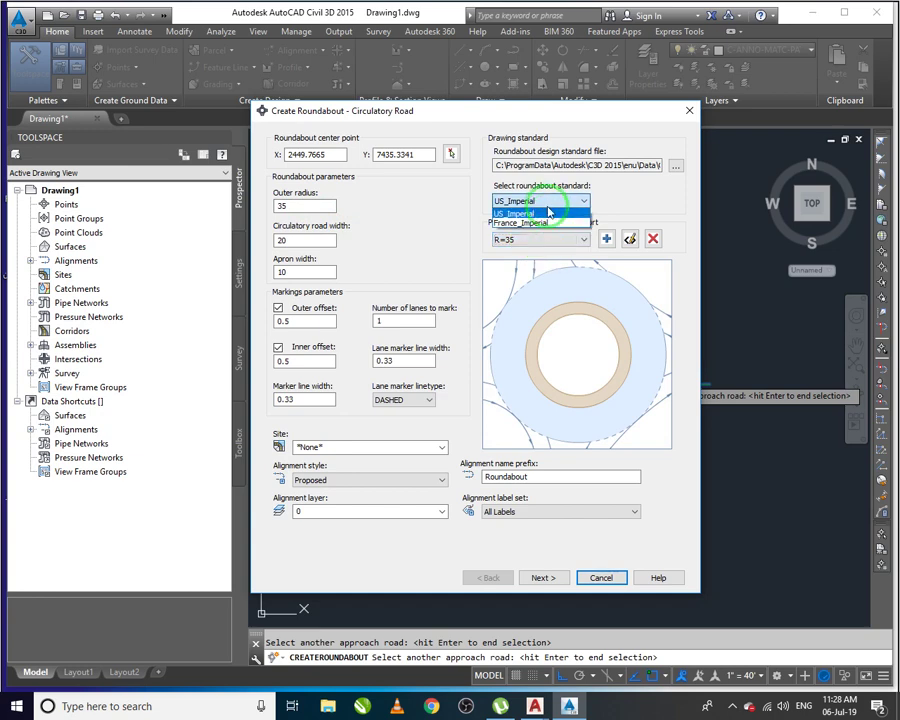
pyautogui.click(548, 212)
pyautogui.click(540, 238)
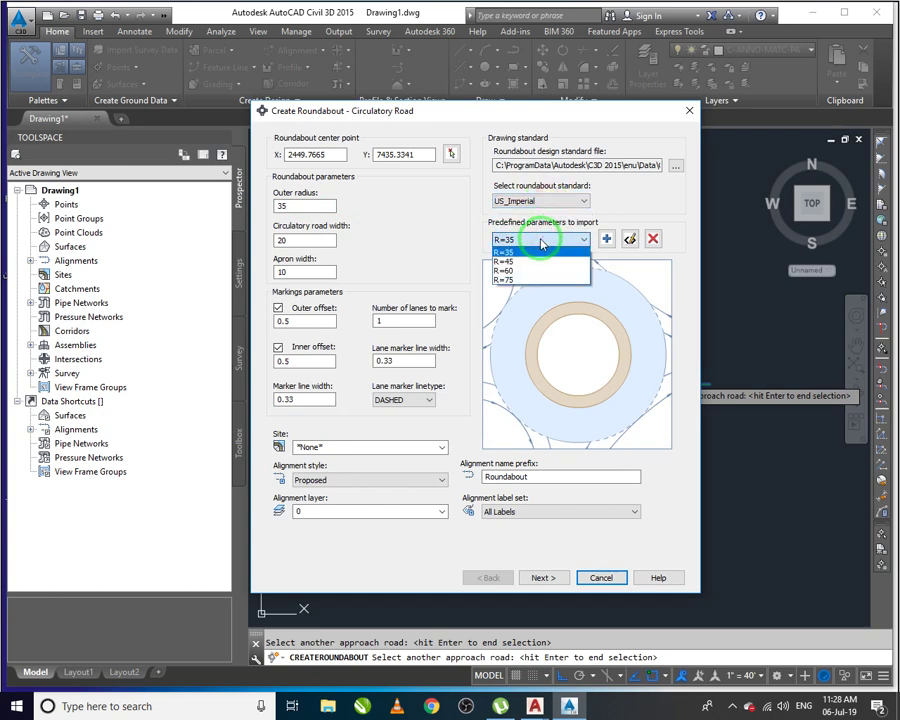
pyautogui.click(546, 202)
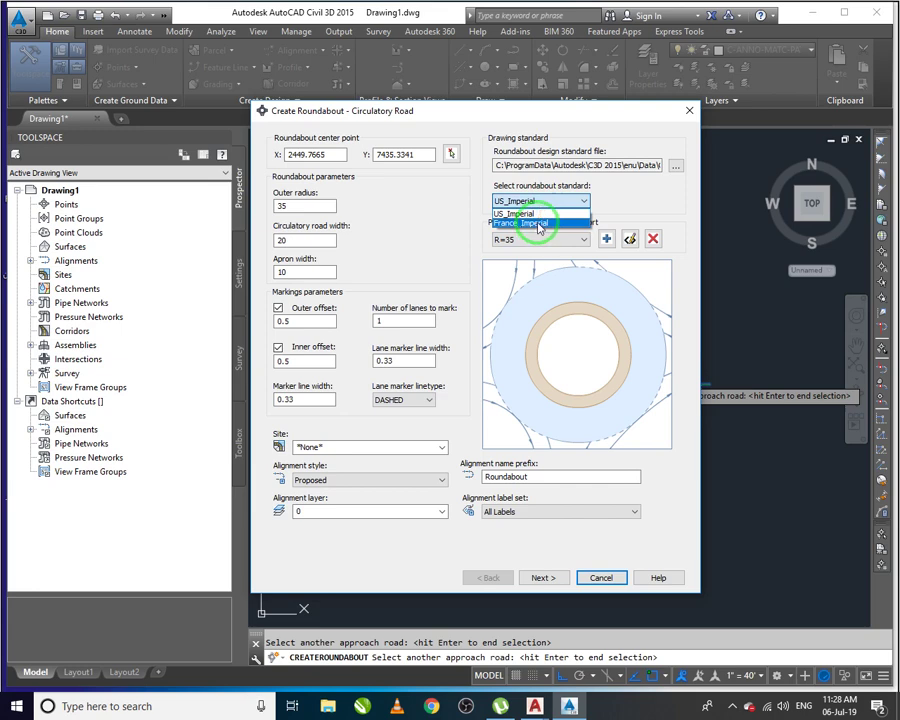
pyautogui.click(540, 223)
pyautogui.click(548, 240)
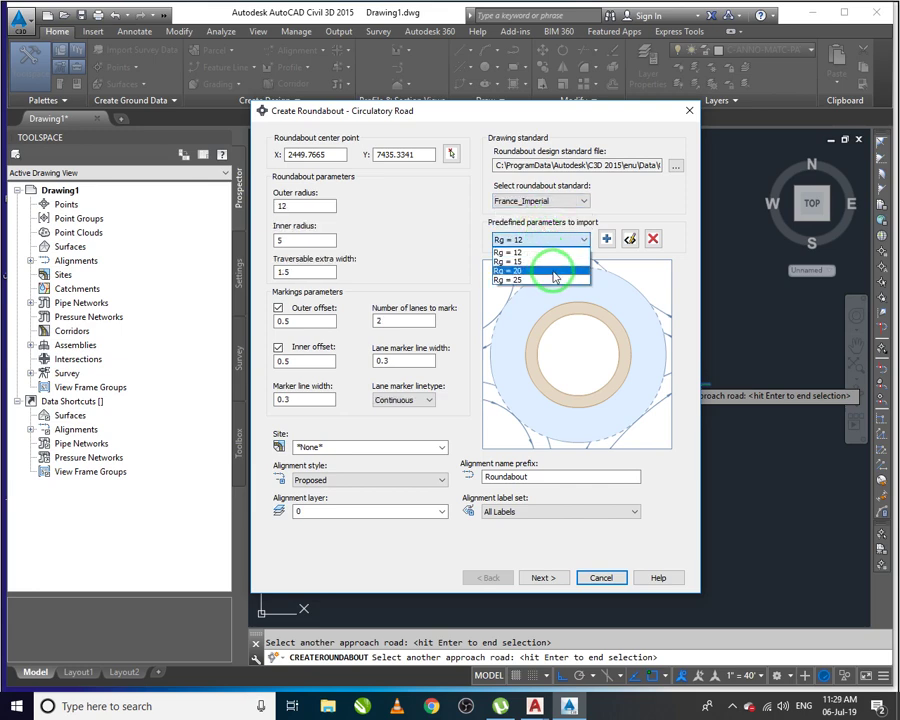
pyautogui.click(553, 203)
pyautogui.click(546, 213)
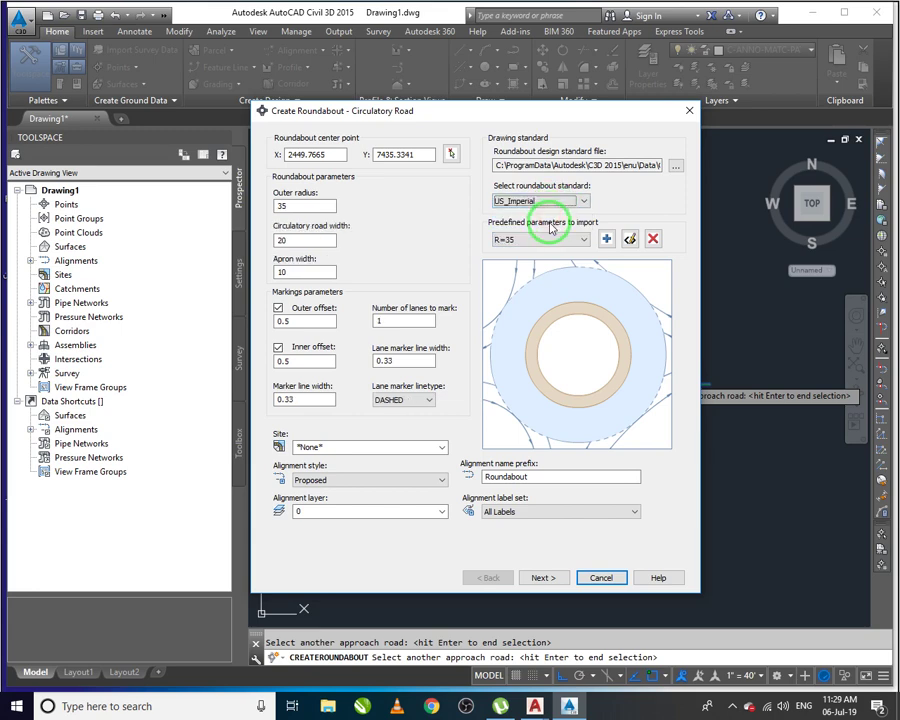
# Step: Import the predefined R=60 roundabout parameters and set the outer radius to 40
pyautogui.click(553, 240)
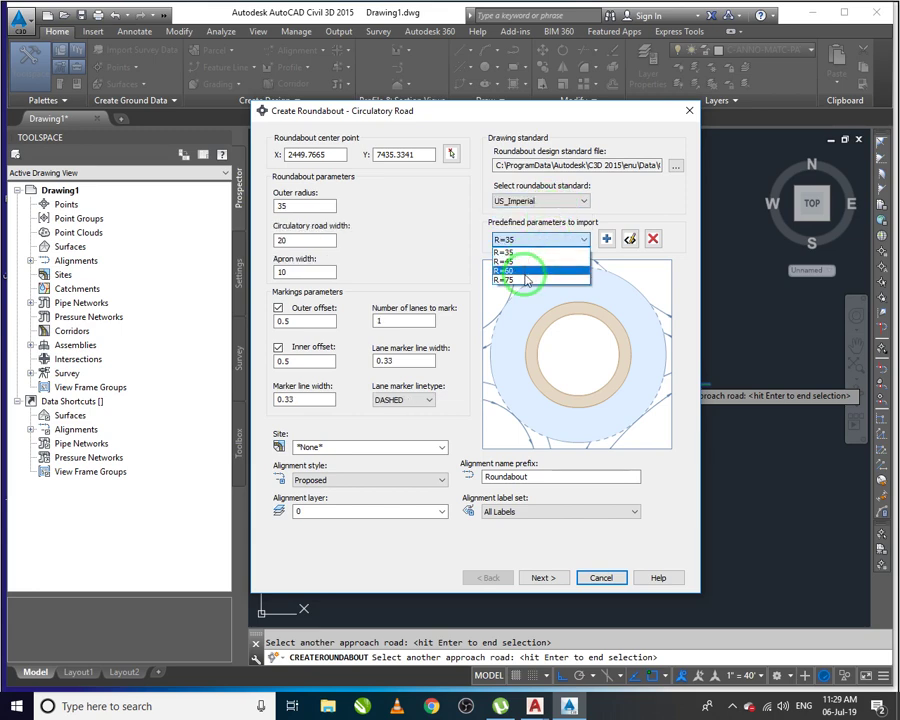
pyautogui.click(524, 266)
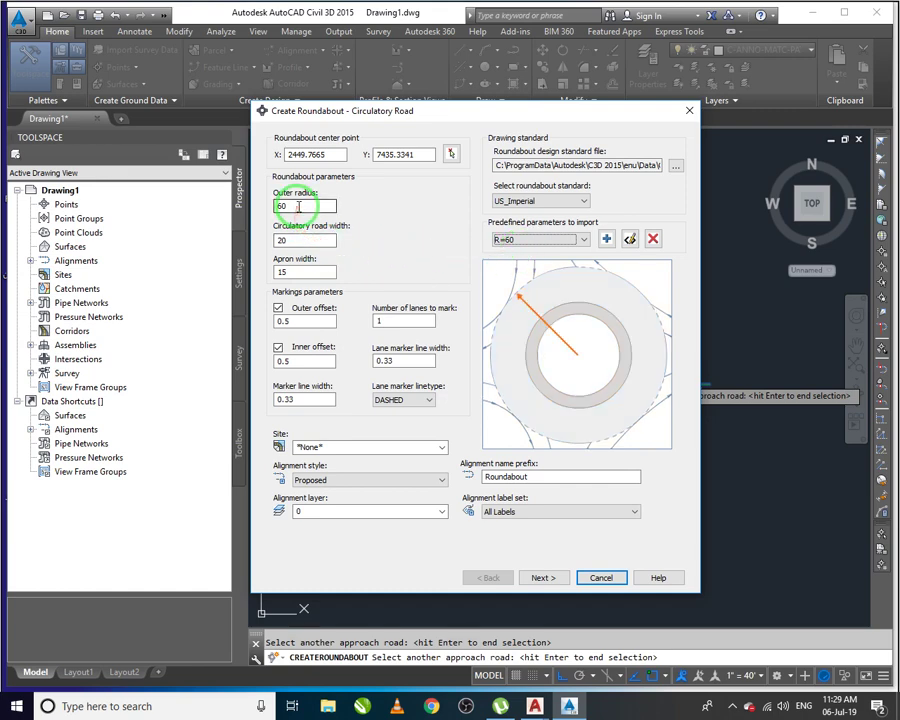
pyautogui.click(300, 207)
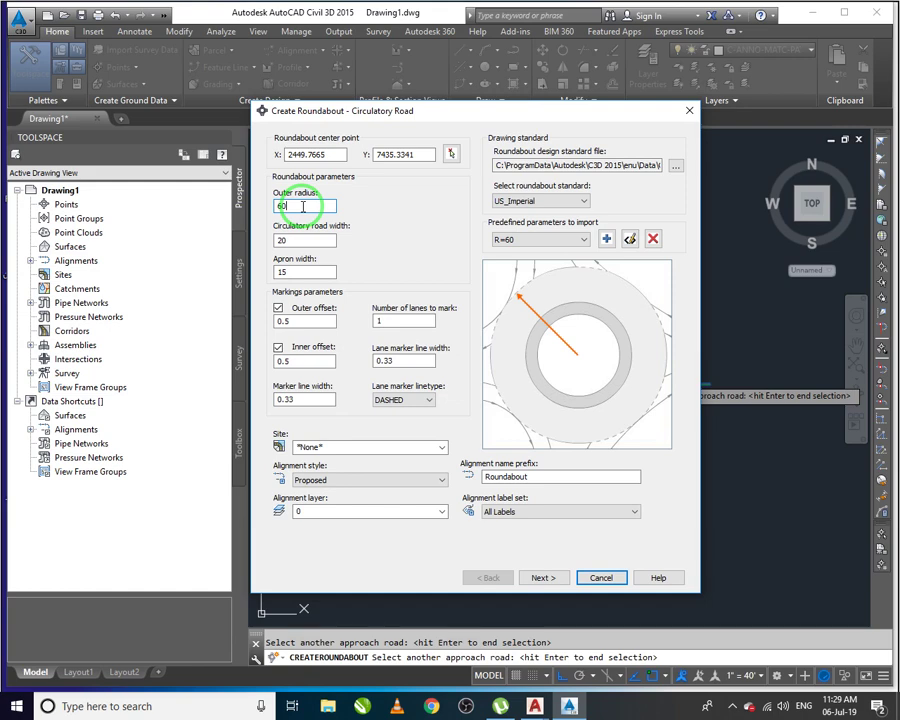
pyautogui.moveTo(302, 206); pyautogui.dragTo(267, 204)
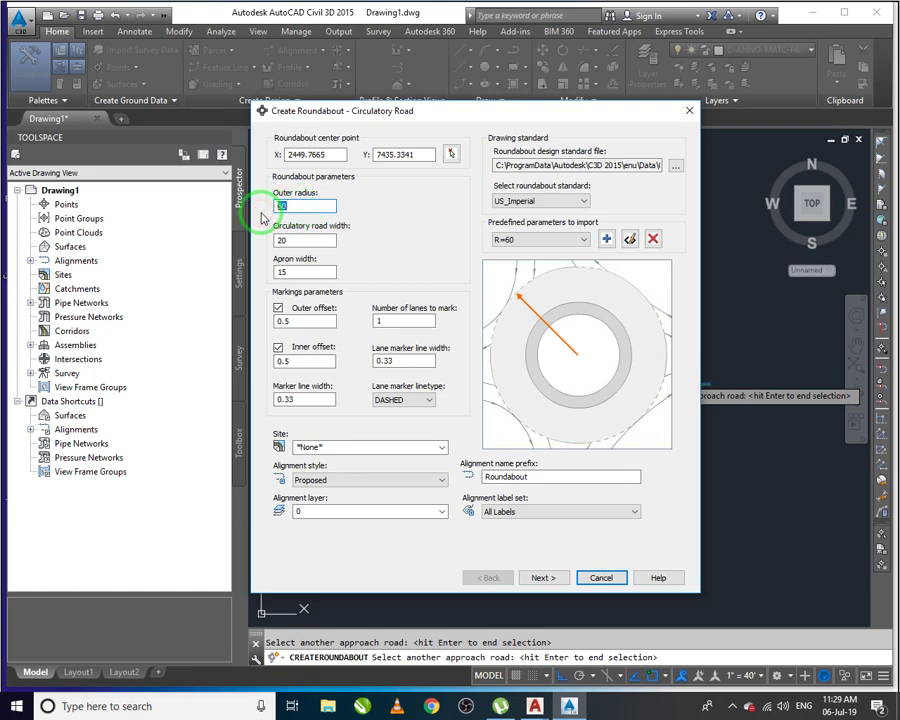
pyautogui.write('40')
# Step: Try 2 as the number of lanes to mark in the roundabout, and set it back to 1
pyautogui.click(301, 240)
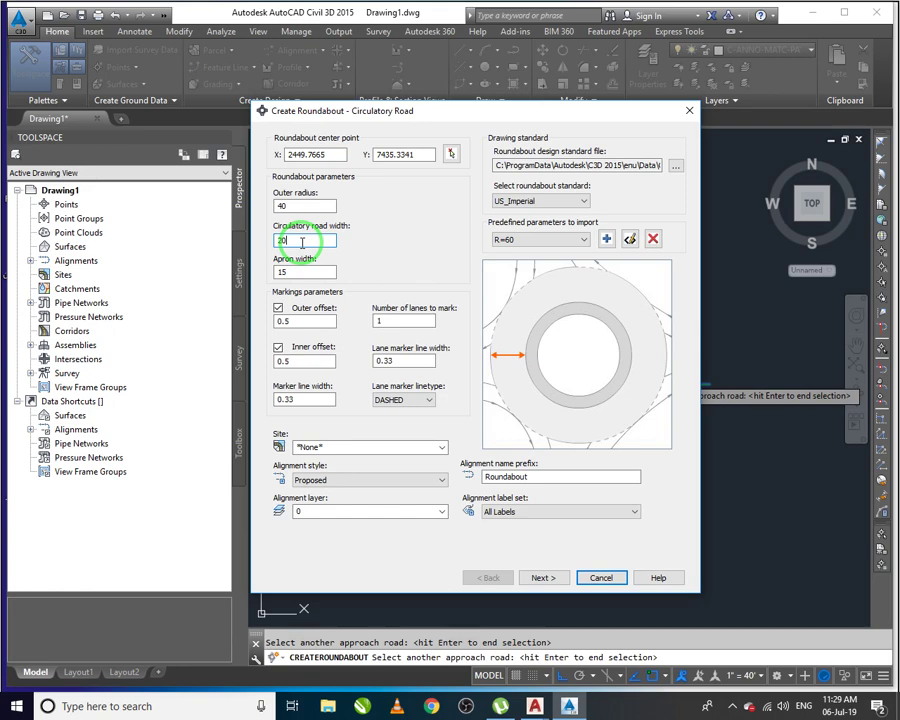
pyautogui.click(318, 272)
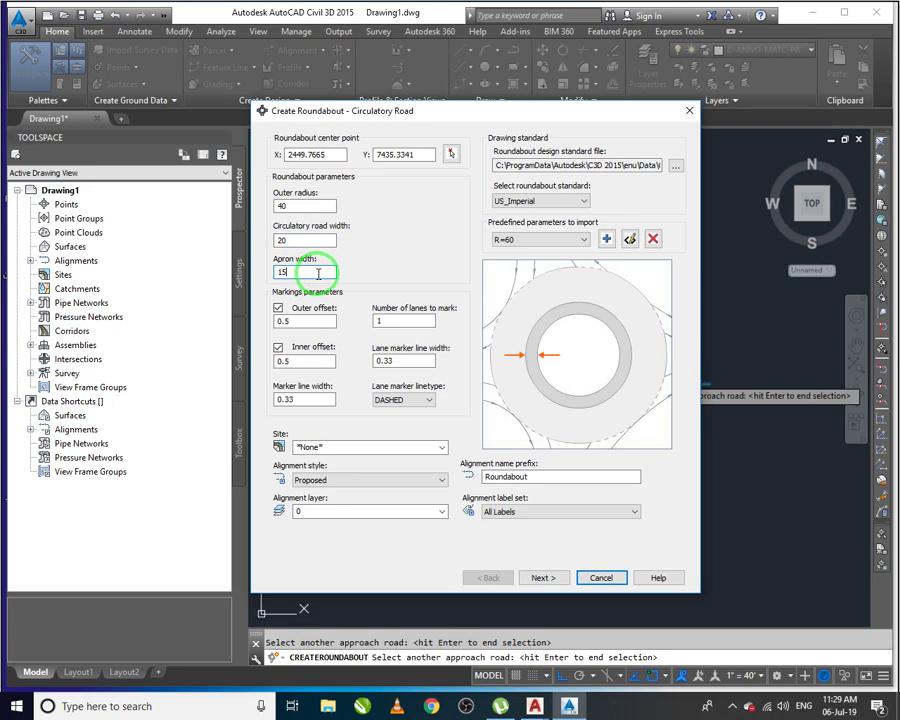
pyautogui.click(304, 321)
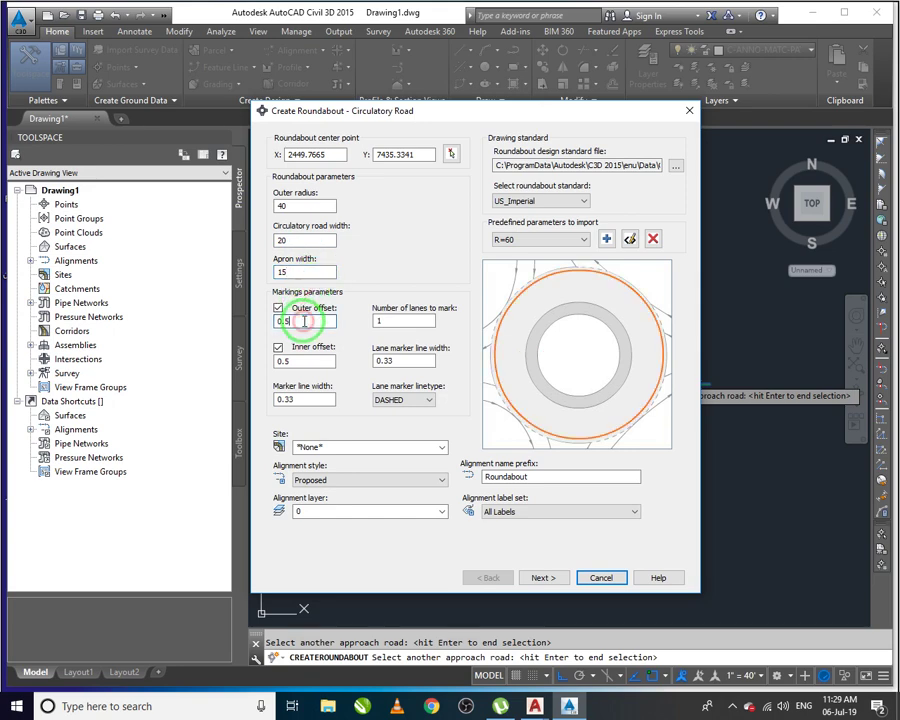
pyautogui.click(389, 320)
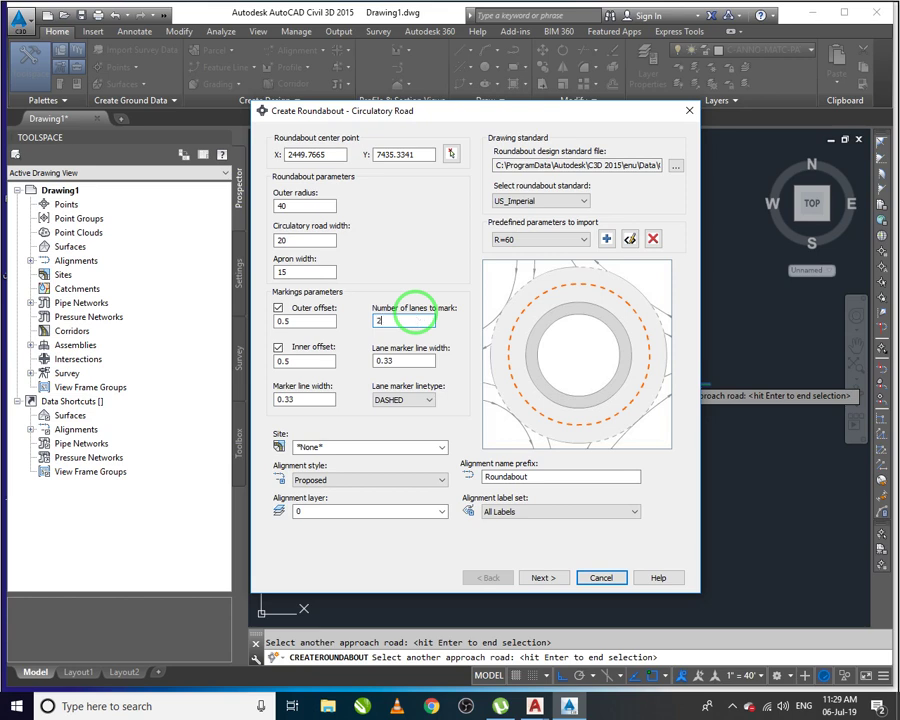
pyautogui.click(396, 322)
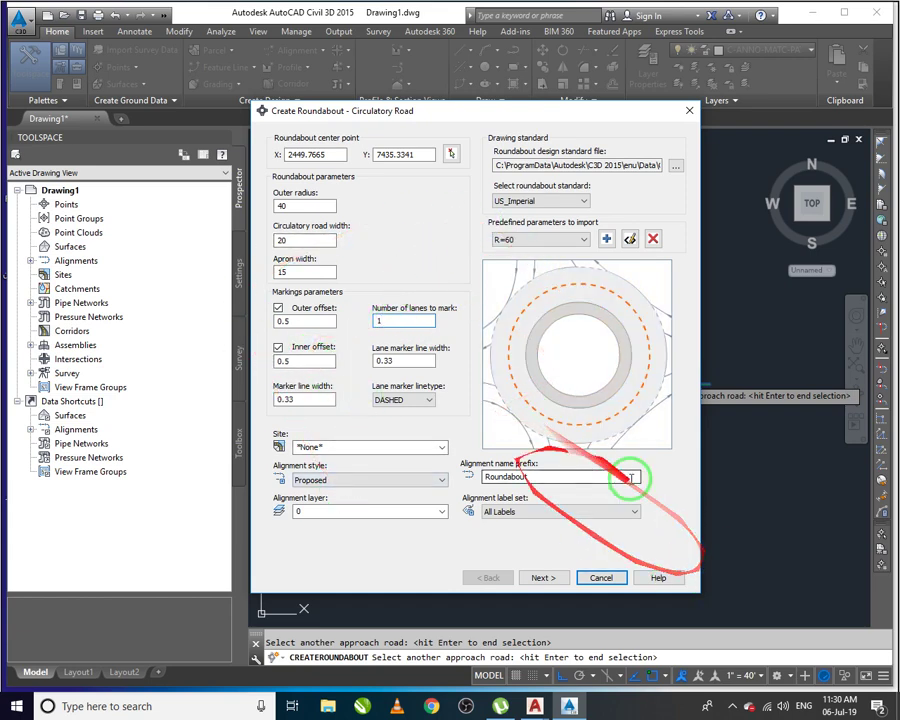
# Step: Set the roundabout's alignment label set to _No Labels
pyautogui.click(523, 518)
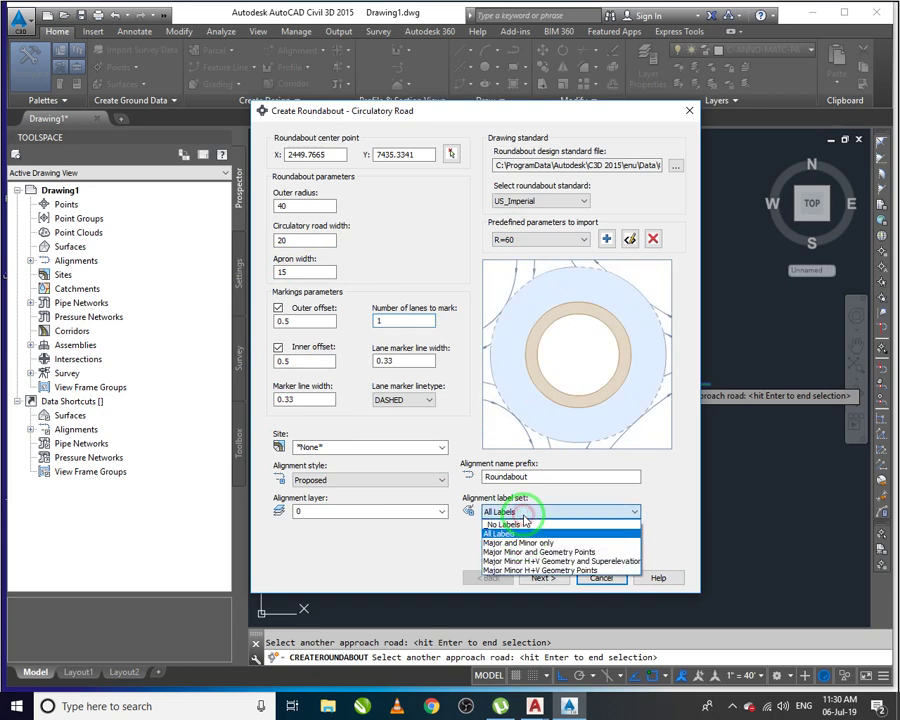
pyautogui.click(527, 520)
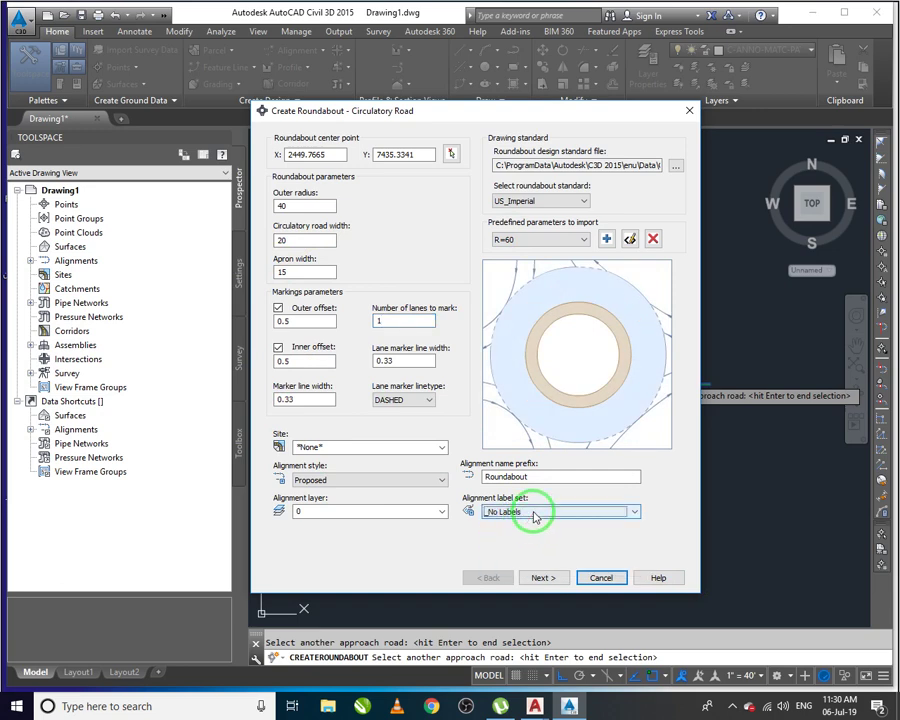
# Step: Accept the circulatory road settings and import the predefined R=60 parameters for the north to south approach road
pyautogui.click(542, 578)
pyautogui.moveTo(522, 578); pyautogui.dragTo(437, 555)
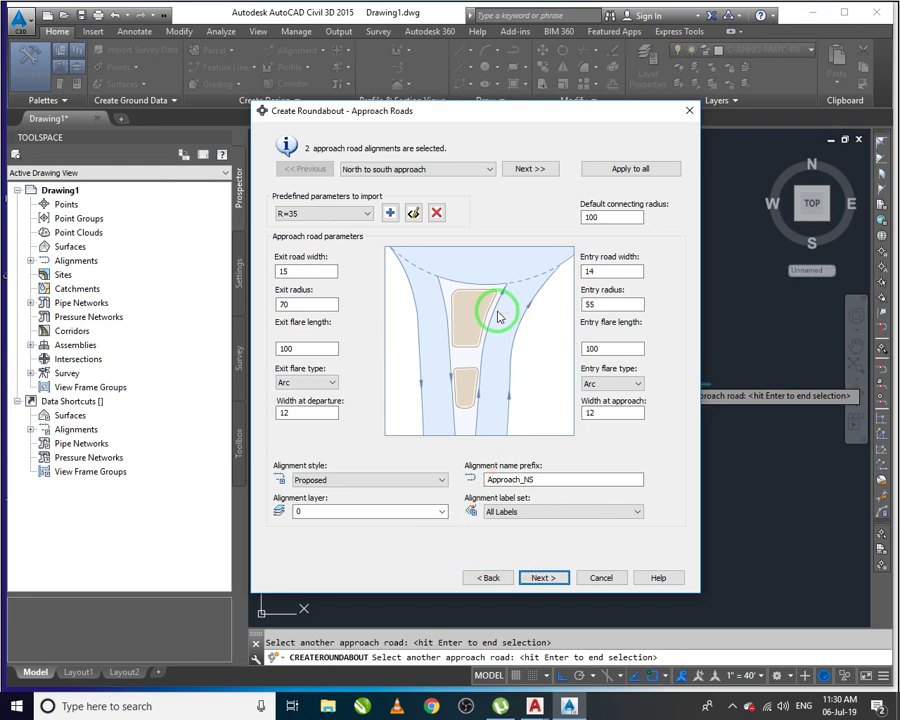
pyautogui.click(302, 270)
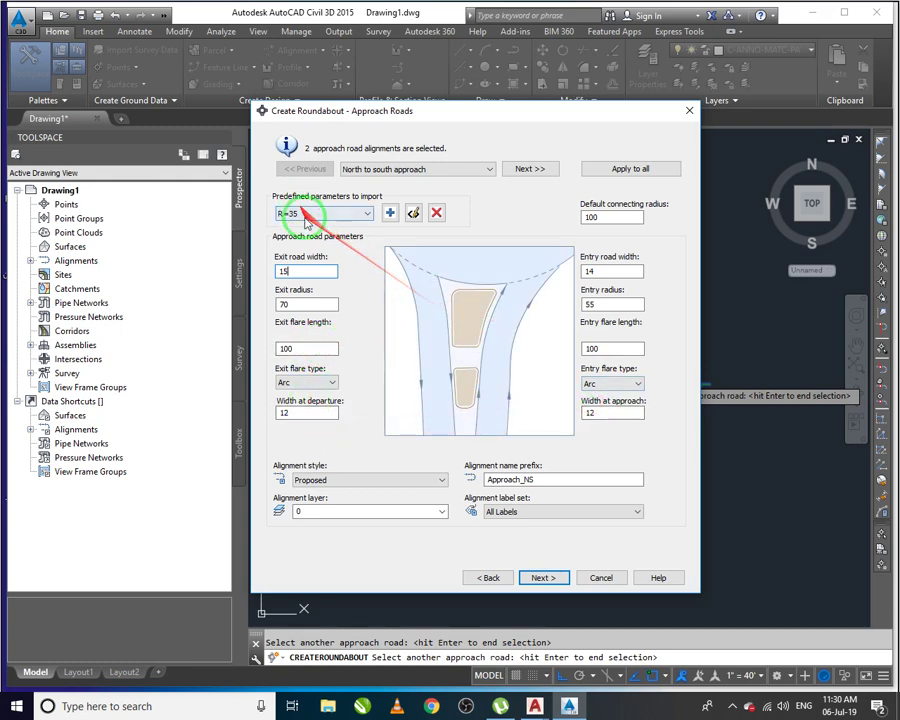
pyautogui.click(308, 216)
pyautogui.click(312, 245)
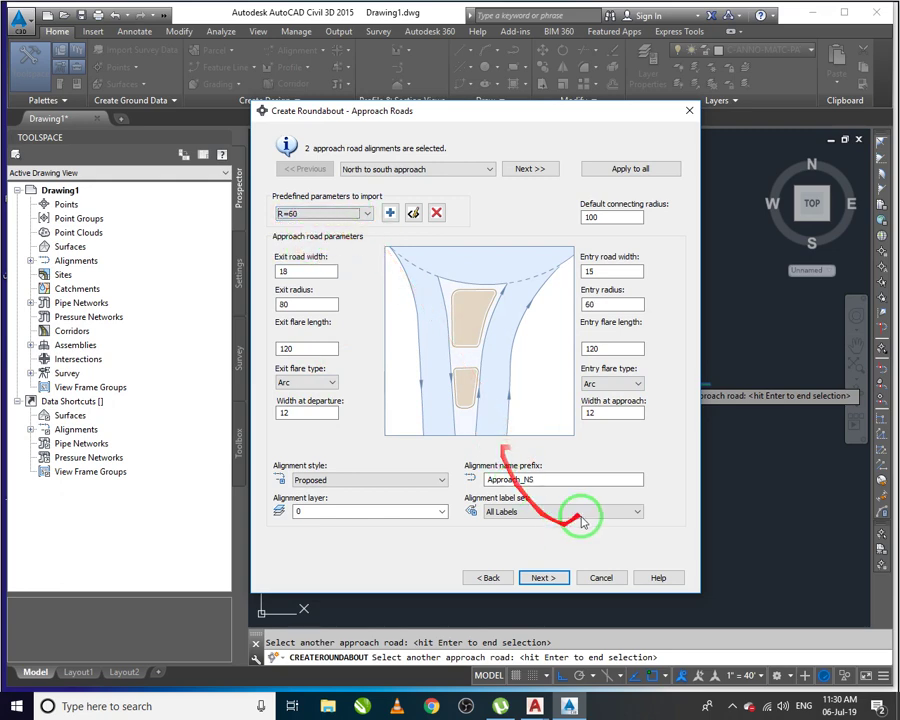
# Step: Keep the R=35 island parameters and the default markings and signs, and try to create the roundabout
pyautogui.click(550, 581)
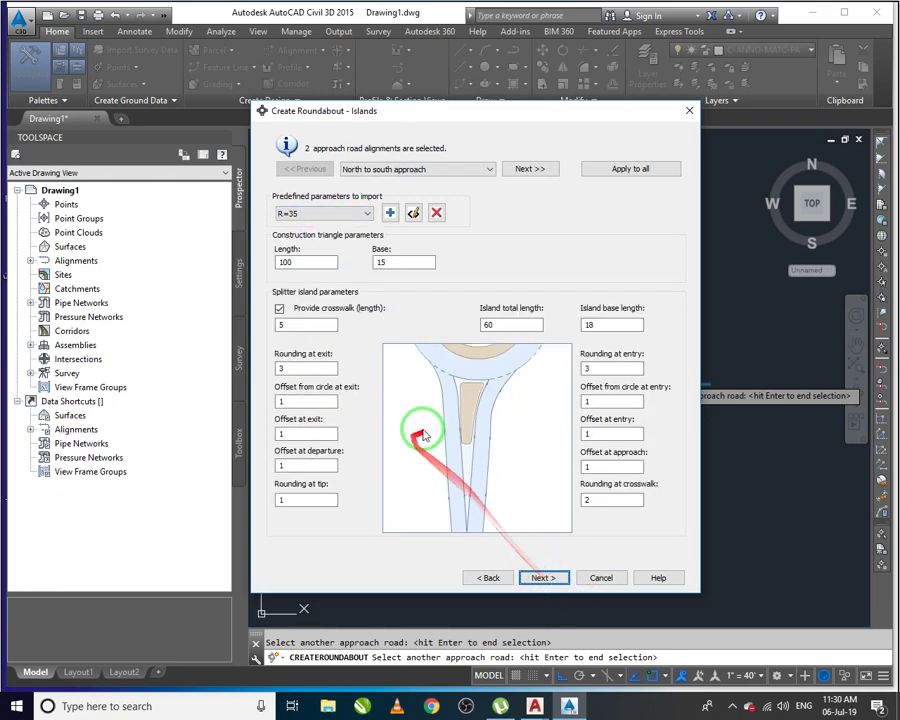
pyautogui.moveTo(325, 370)
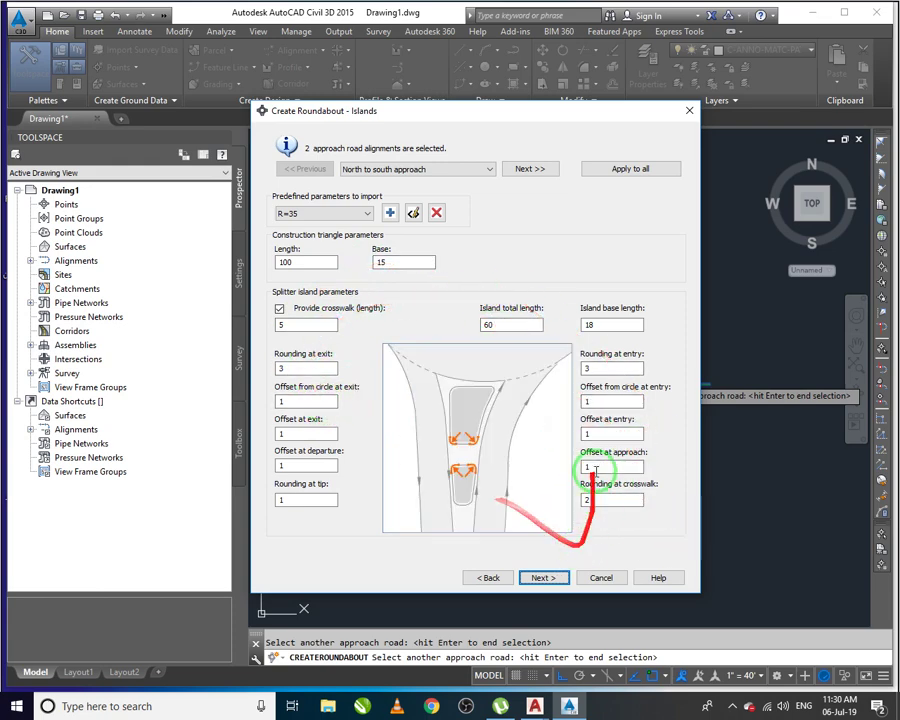
pyautogui.click(541, 578)
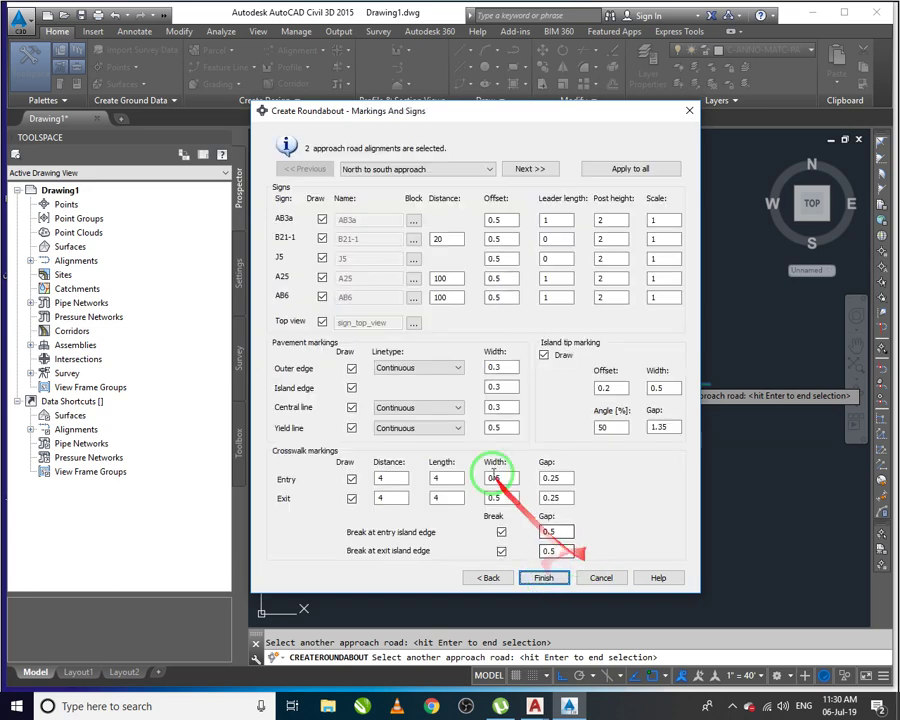
pyautogui.click(435, 172)
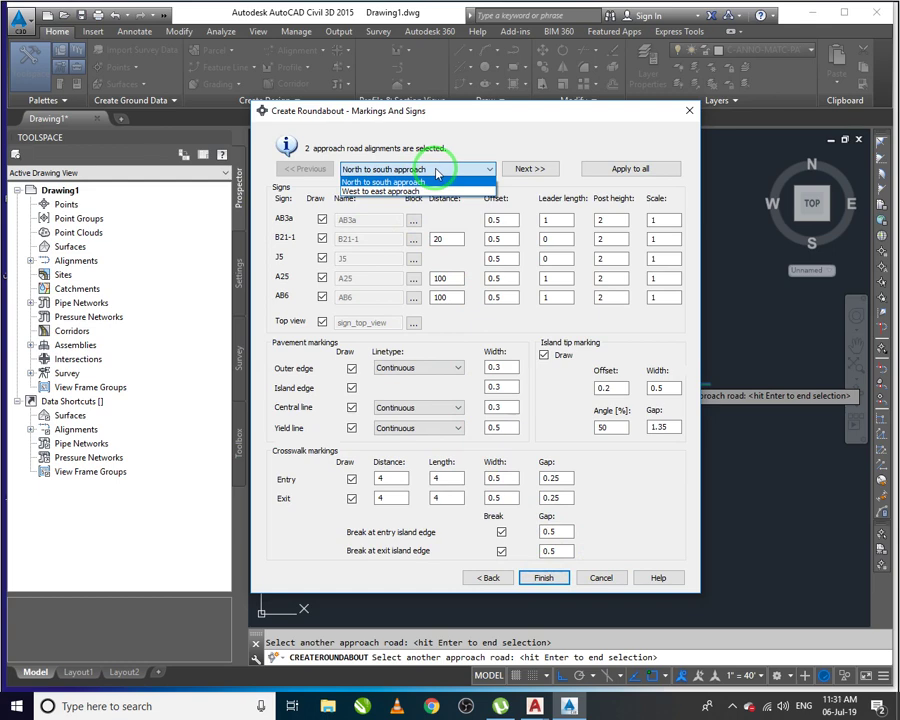
pyautogui.click(436, 173)
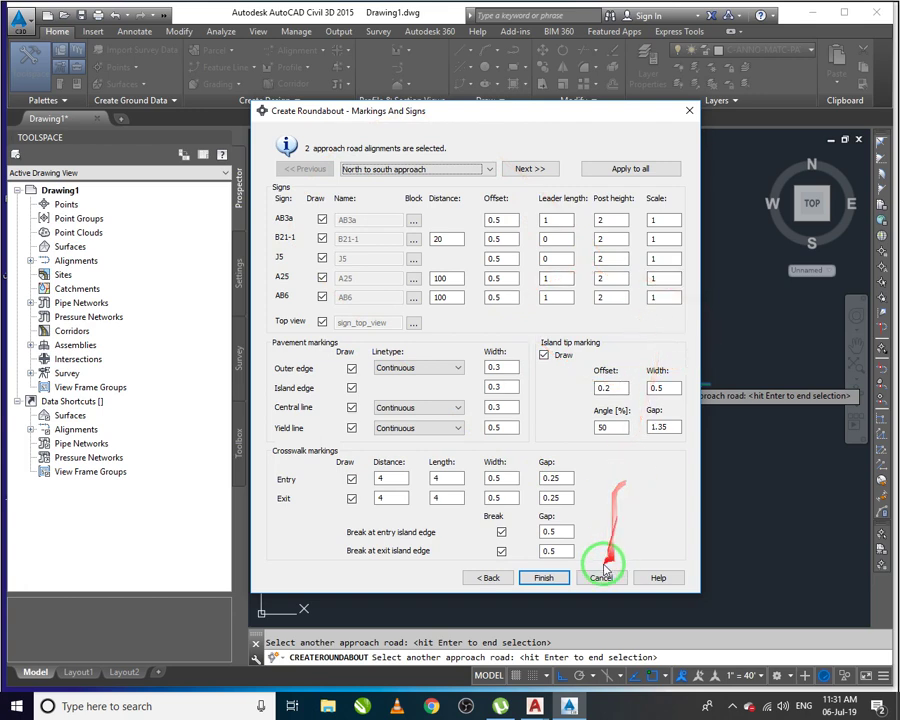
pyautogui.click(546, 578)
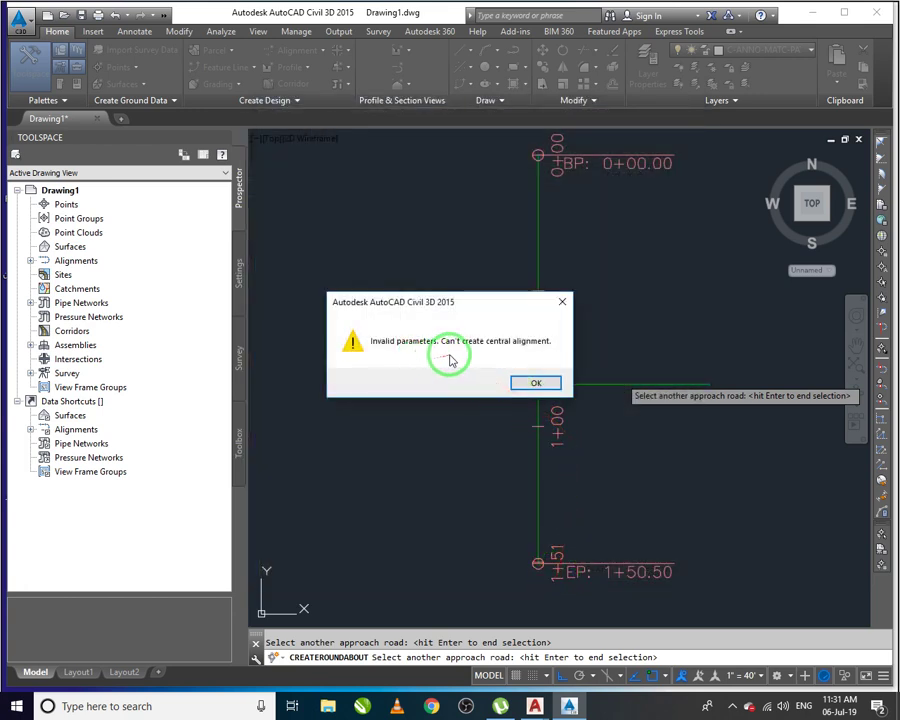
pyautogui.click(540, 385)
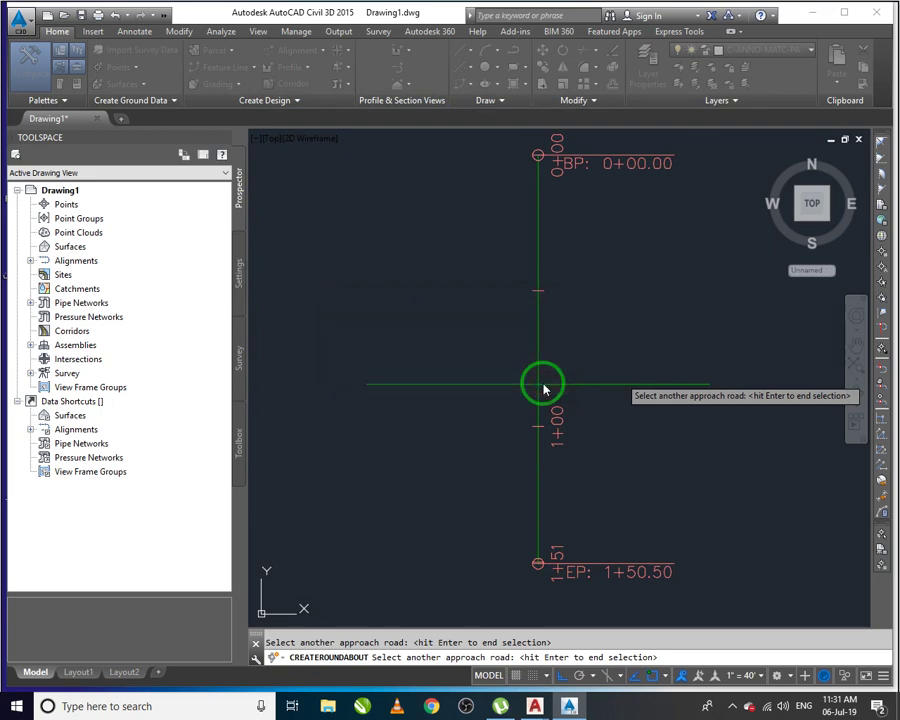
pyautogui.click(542, 382)
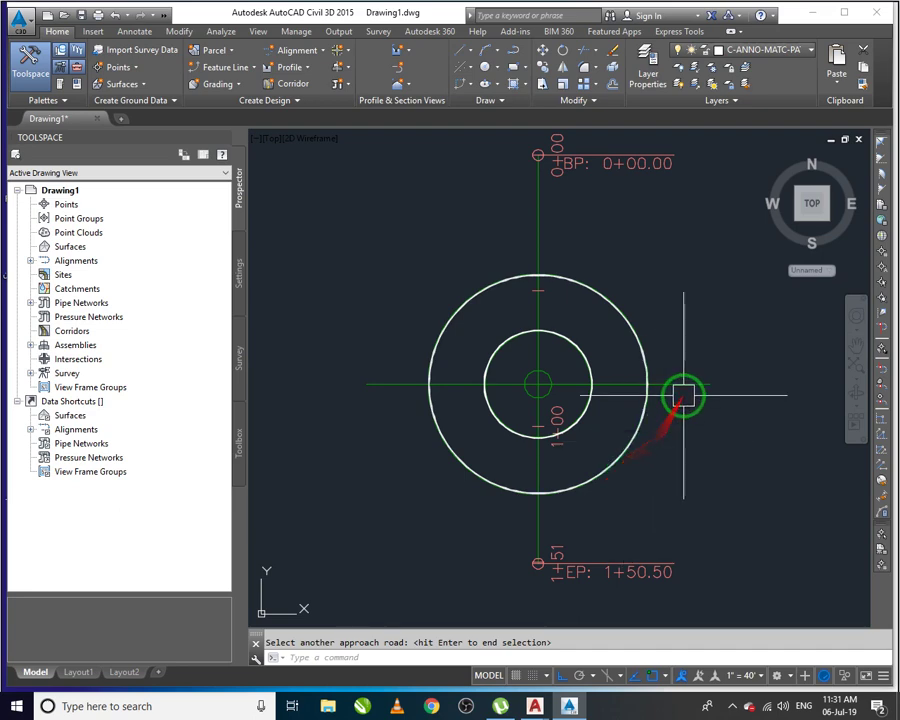
# Step: Erase both road alignments and the roundabout circles from the drawing
pyautogui.moveTo(627, 432)
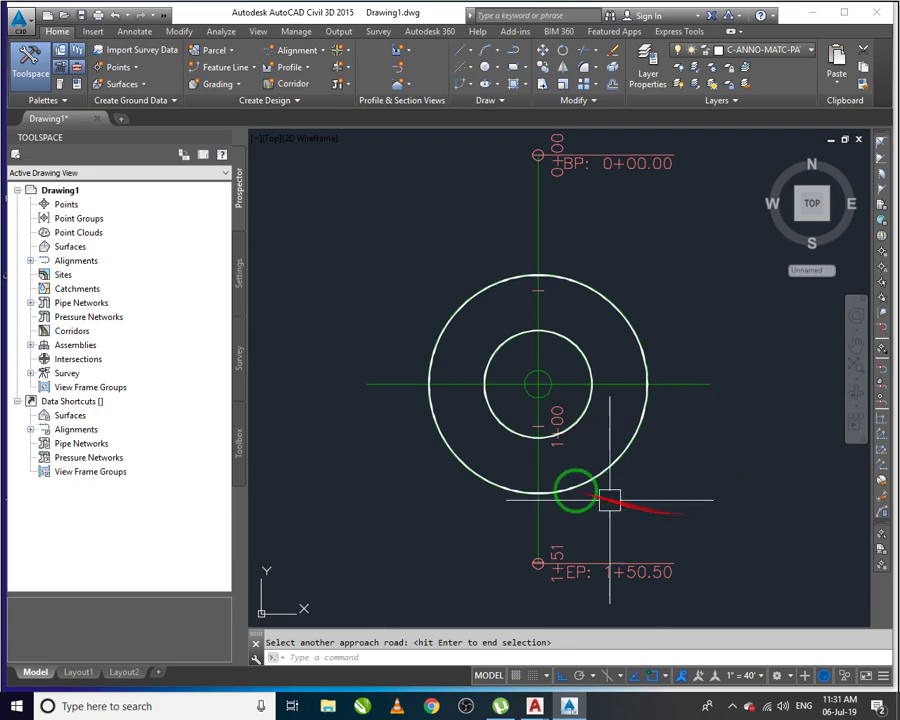
pyautogui.scroll(-4, 516, 467)
pyautogui.click(424, 288)
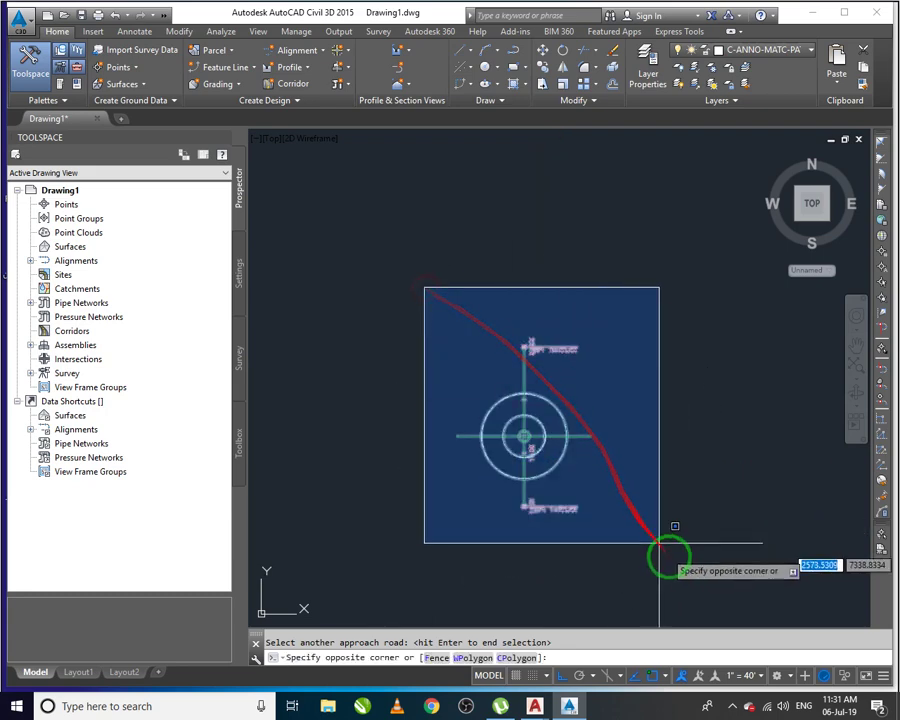
pyautogui.click(698, 545)
pyautogui.press('Delete')
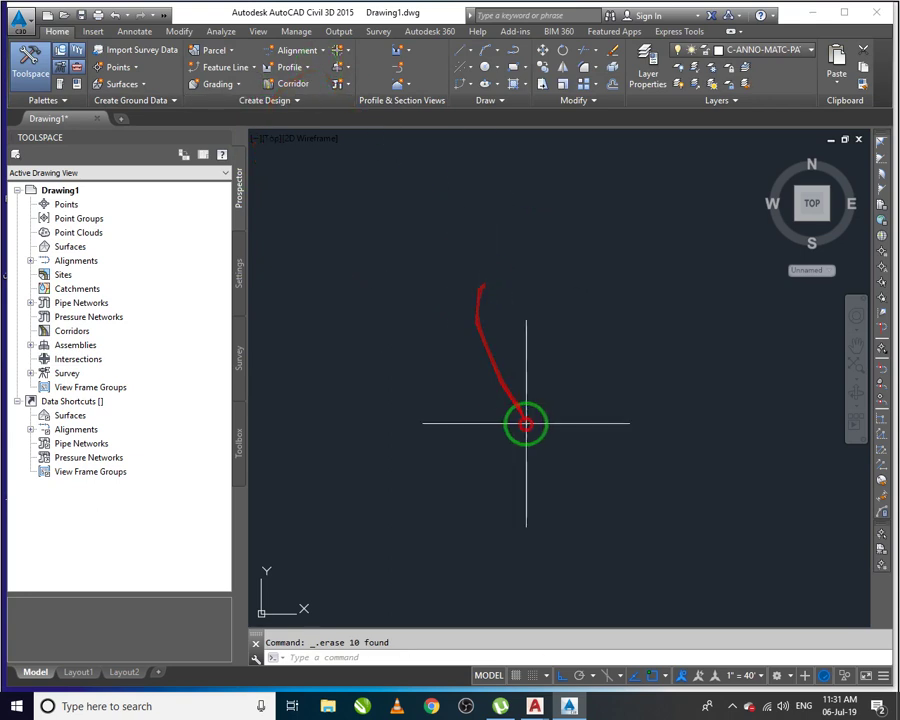
pyautogui.click(516, 428)
pyautogui.click(468, 50)
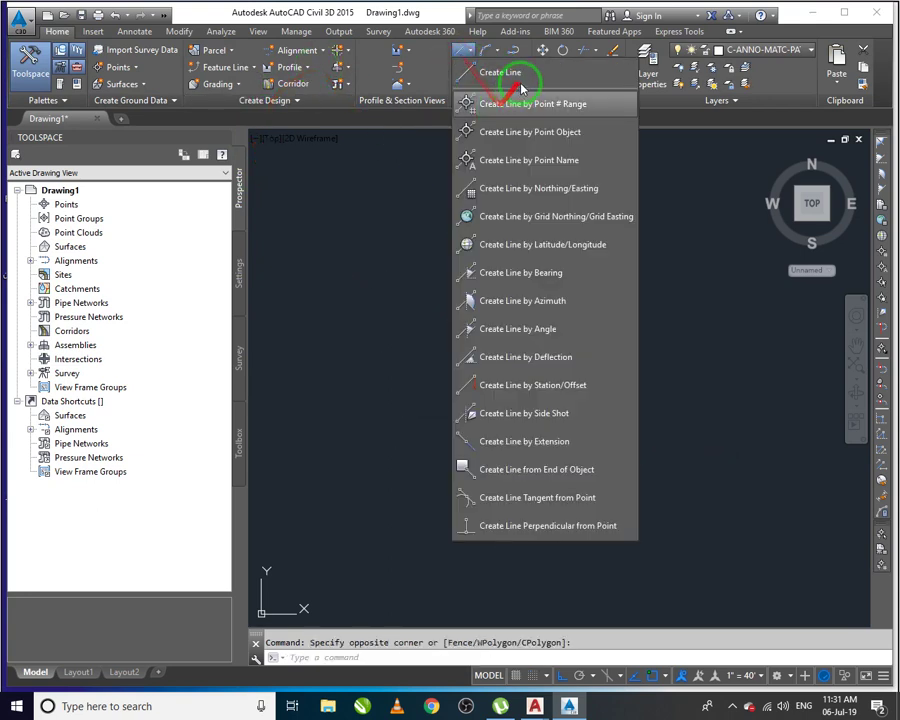
pyautogui.click(476, 71)
pyautogui.click(361, 400)
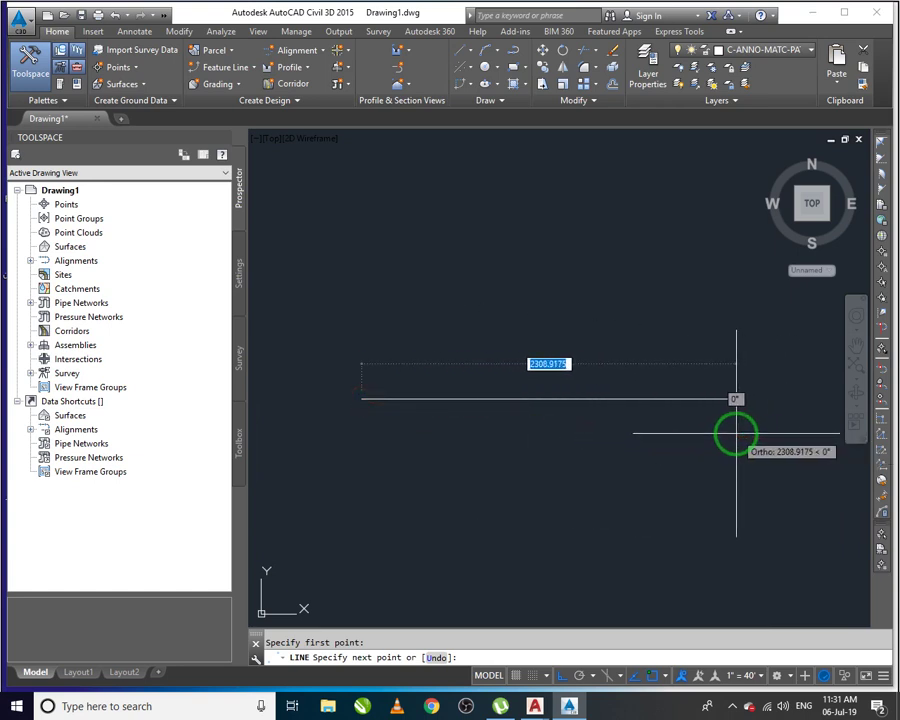
pyautogui.press('Escape')
pyautogui.click(545, 335)
# Step: Examine the drawing units for the length type and the insertion scale, and cancel the dialog
pyautogui.write('U')
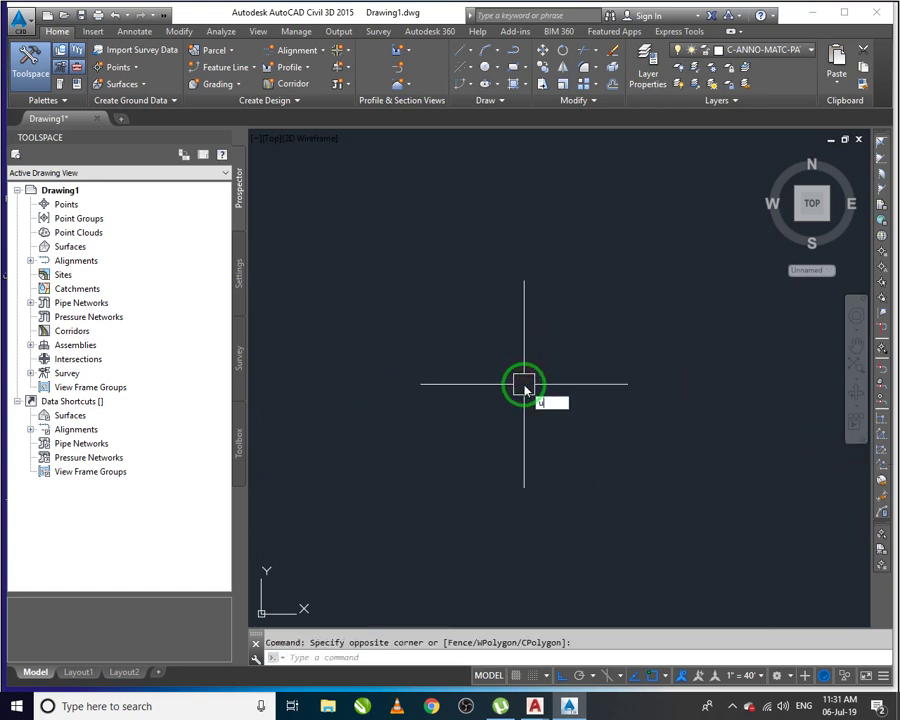
pyautogui.write('c')
pyautogui.press('Return')
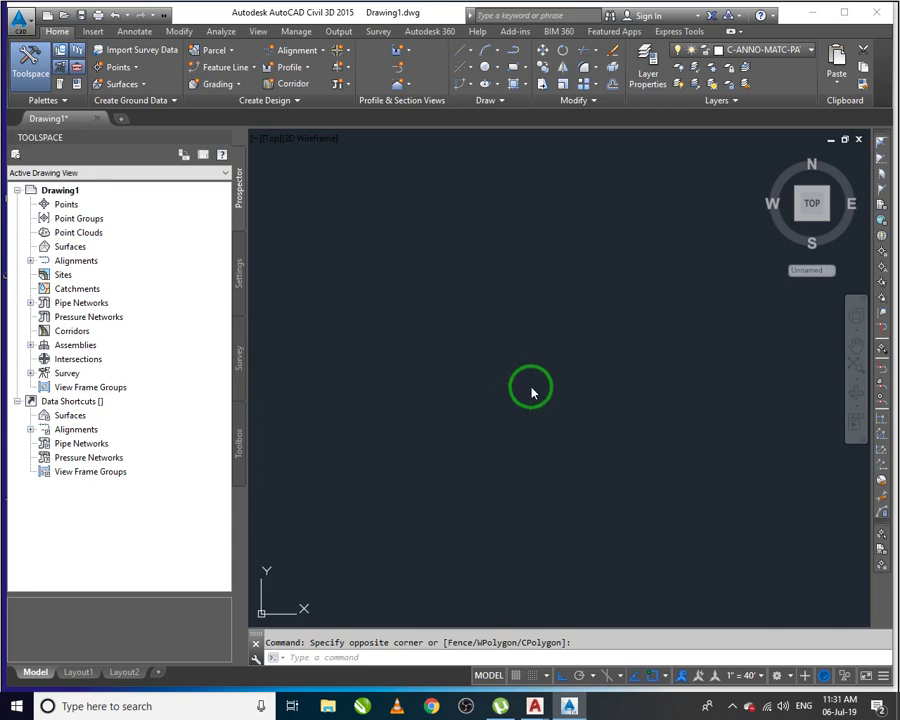
pyautogui.click(505, 452)
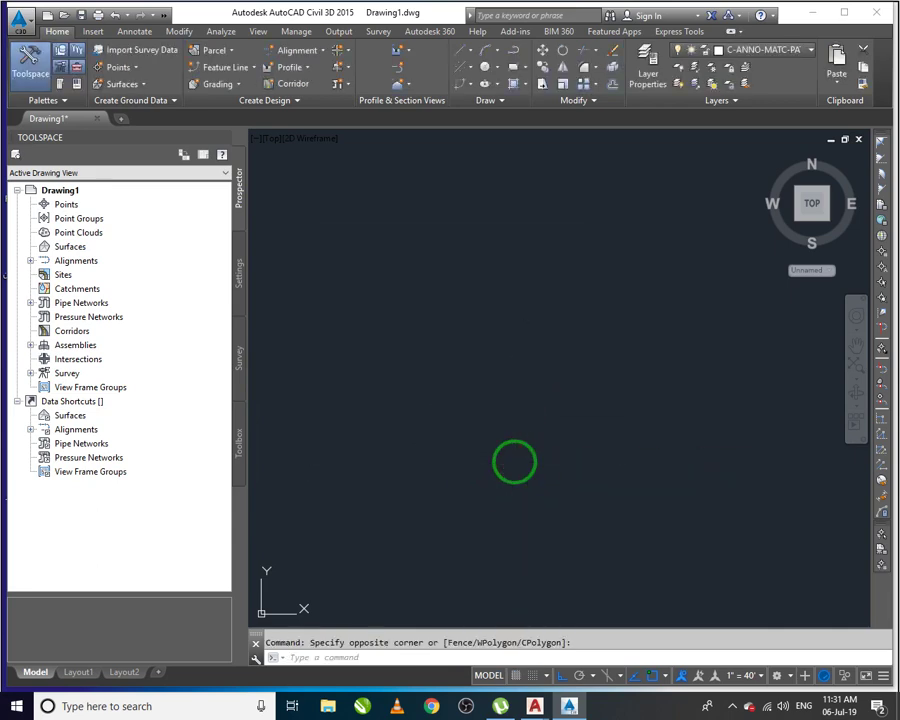
pyautogui.write('UN')
pyautogui.press('Return')
pyautogui.click(403, 253)
pyautogui.click(403, 252)
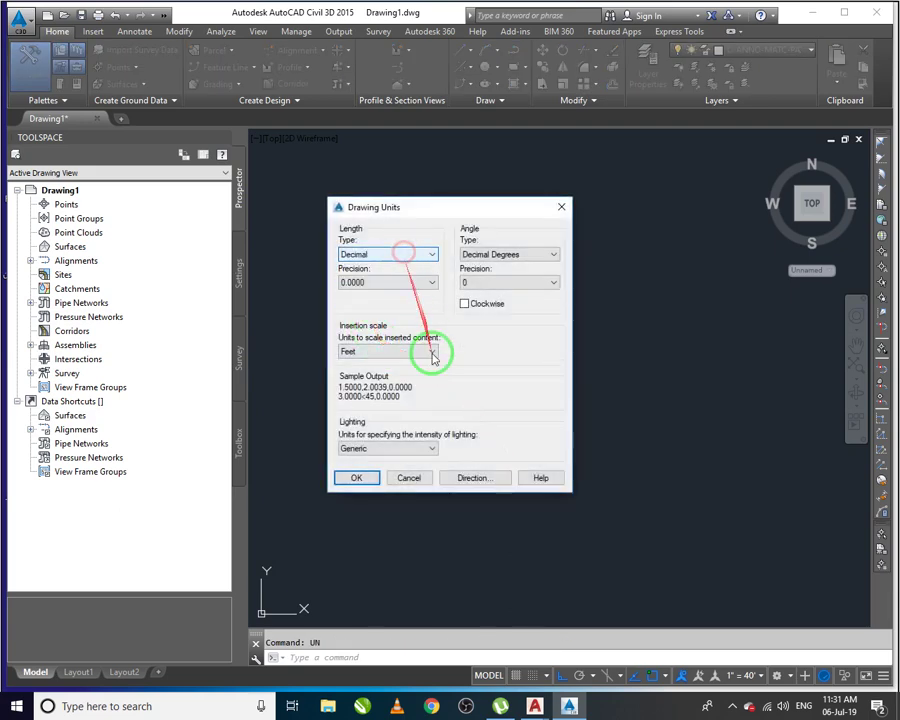
pyautogui.click(409, 477)
pyautogui.click(466, 388)
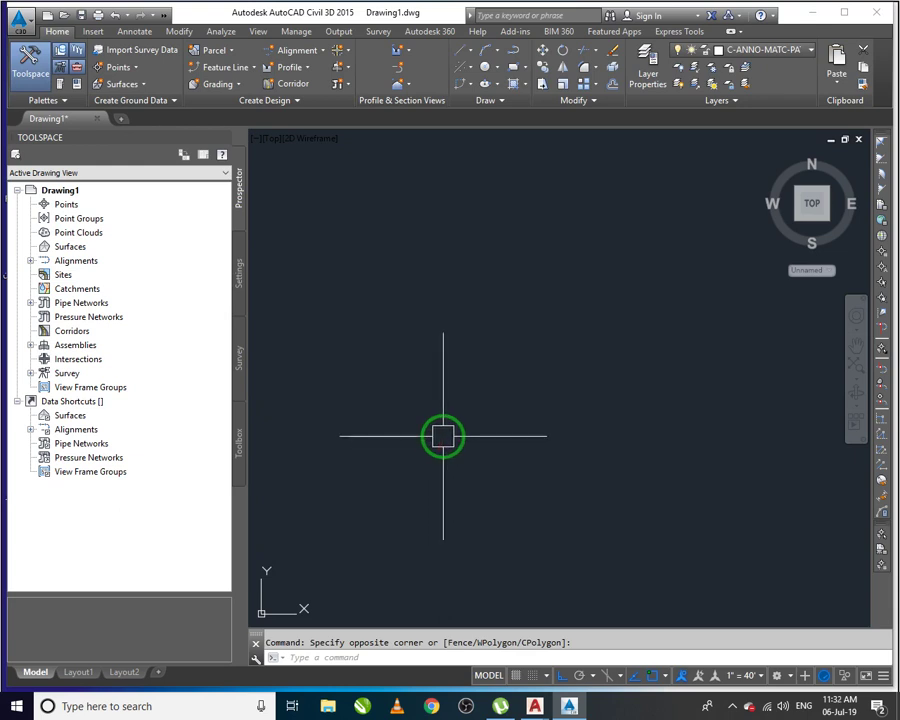
pyautogui.press('Escape')
# Step: Draw a horizontal line 500 long for one of the roads
pyautogui.write('l')
pyautogui.press('Return')
pyautogui.click(364, 393)
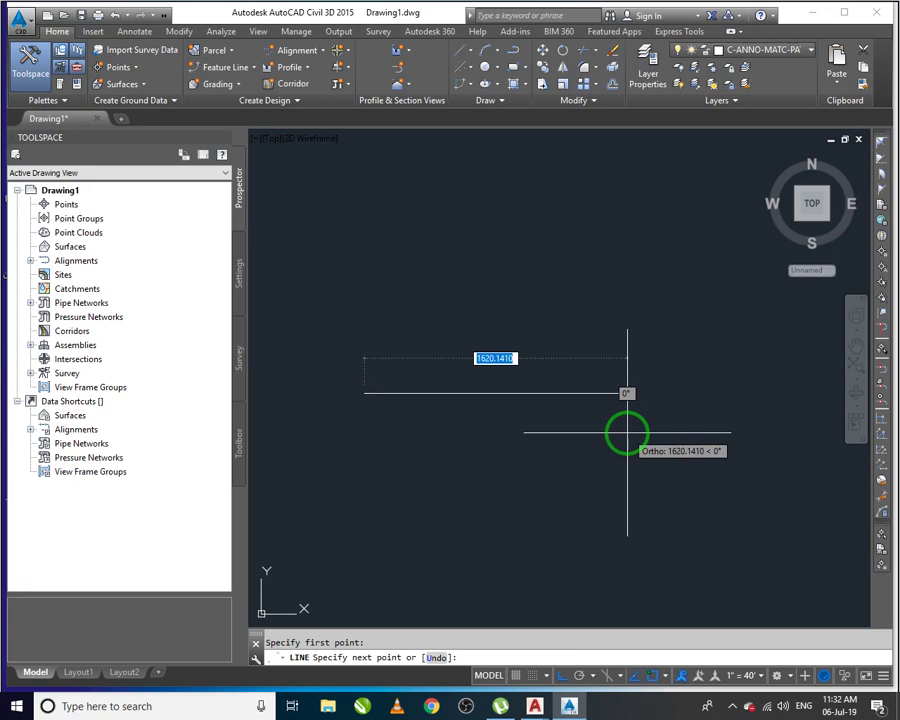
pyautogui.write('500')
pyautogui.press('Return')
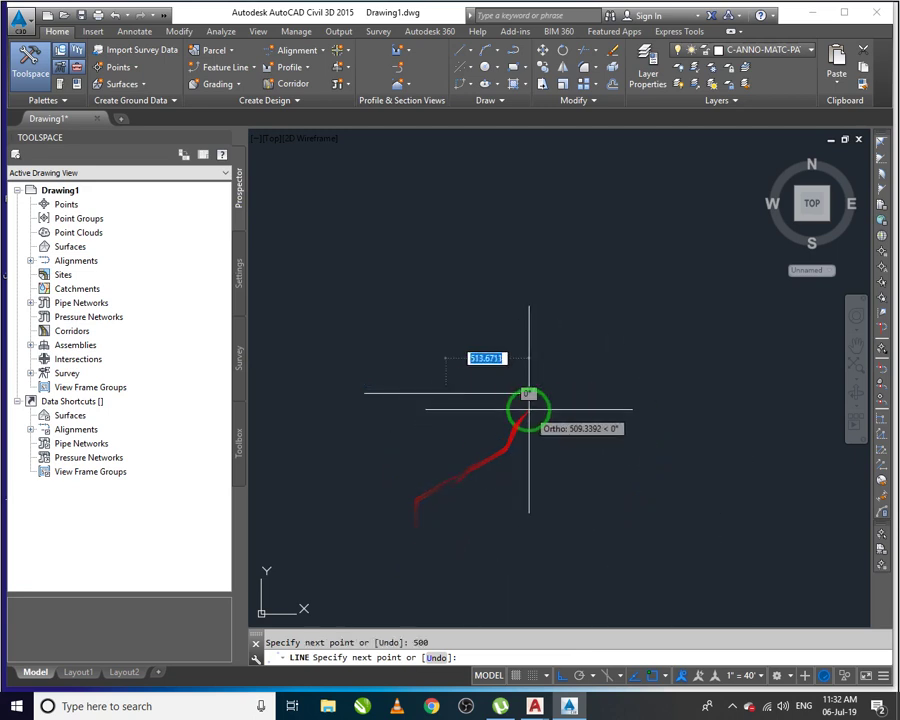
pyautogui.write('500')
pyautogui.press('Return')
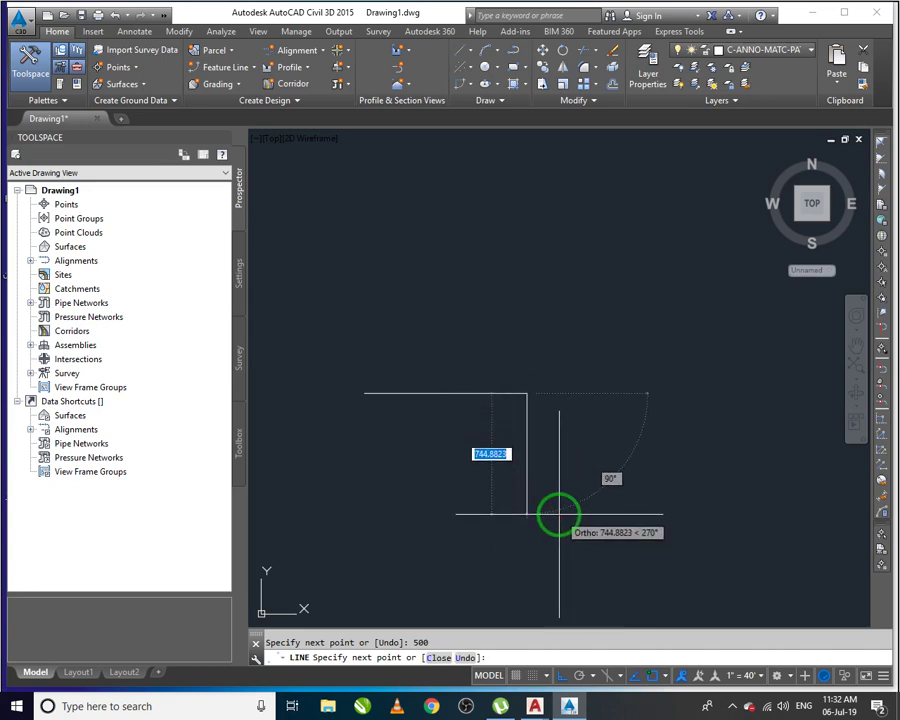
pyautogui.hotkey('ctrl', 'z')
# Step: Draw a vertical line 250 long upward from the midpoint of the horizontal line
pyautogui.press('Return')
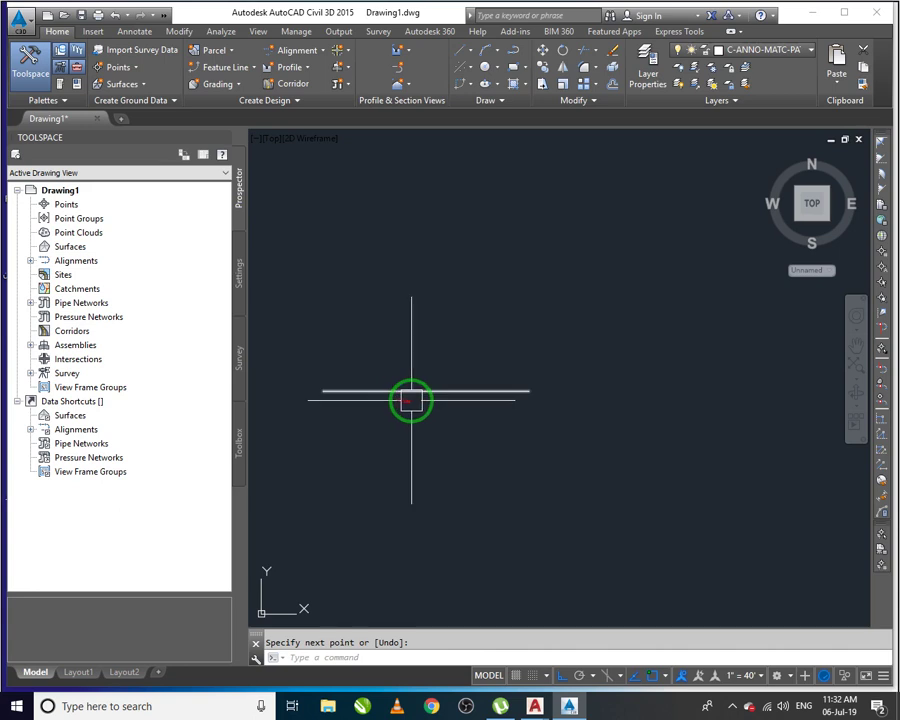
pyautogui.press('Return')
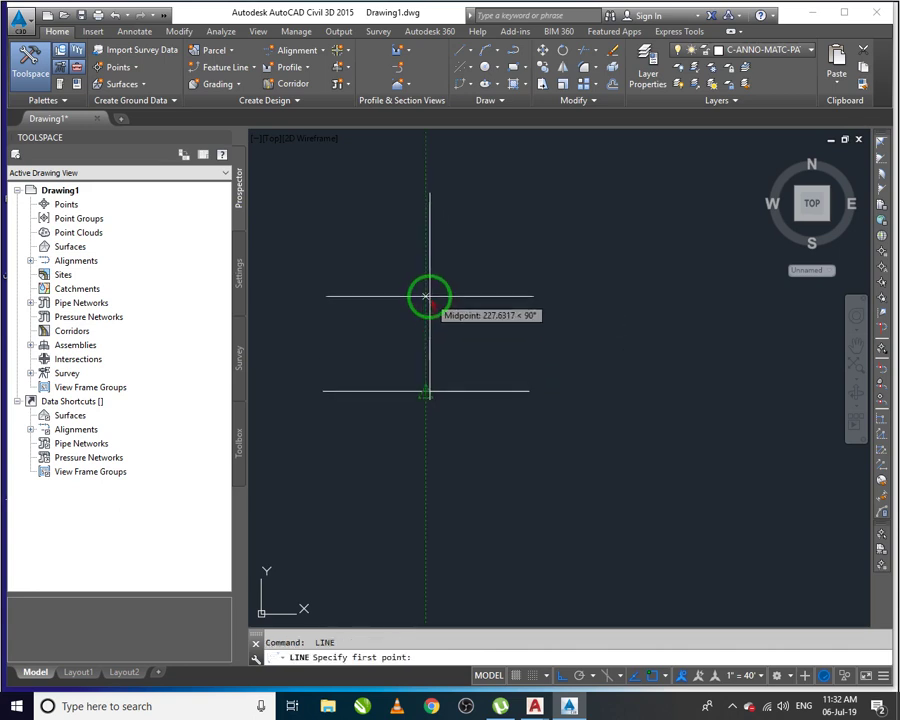
pyautogui.click(426, 392)
pyautogui.write('250')
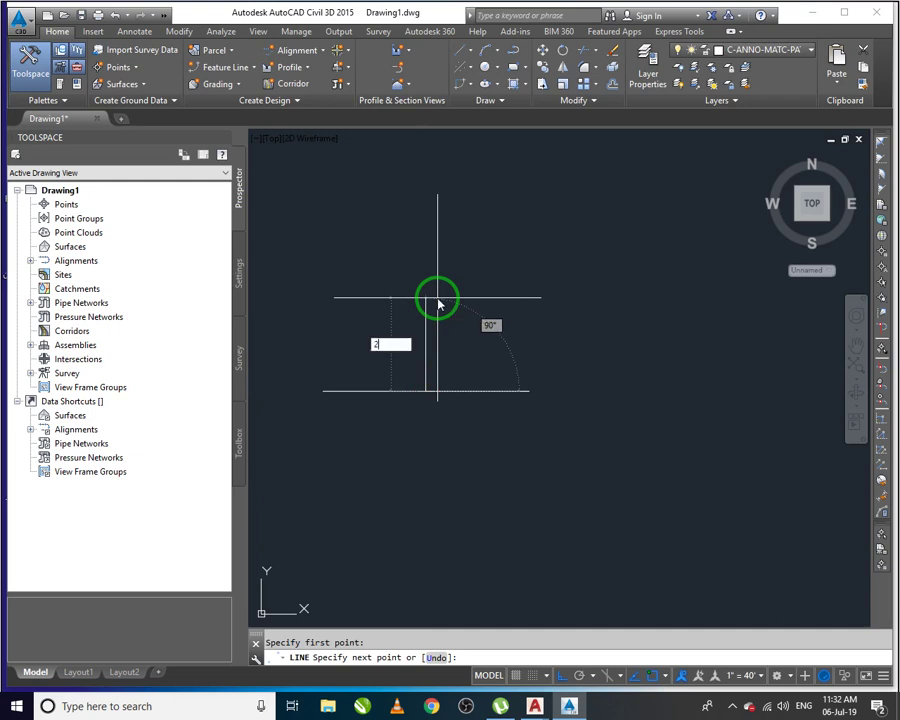
pyautogui.press('Return')
pyautogui.press('Return')
# Step: Stretch the lower end of the vertical line 250 downward so it crosses the horizontal line
pyautogui.click(426, 392)
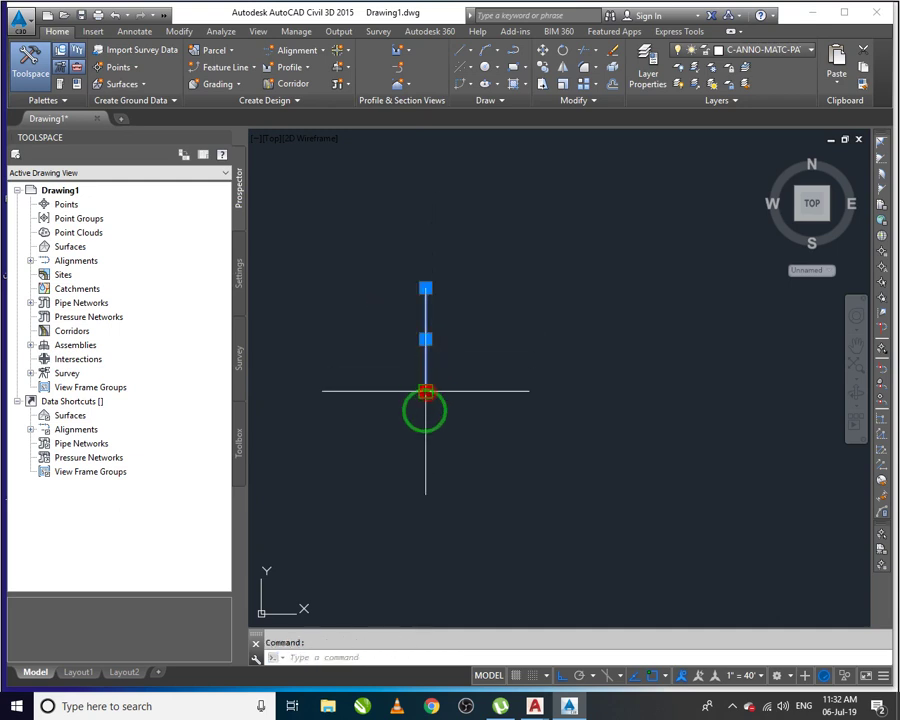
pyautogui.click(426, 392)
pyautogui.write('25')
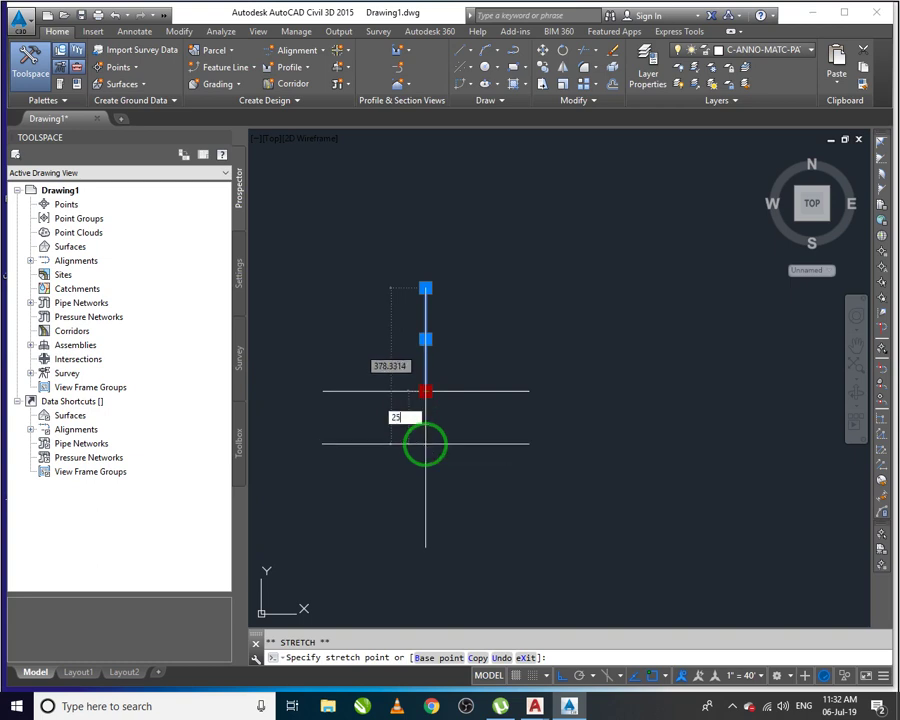
pyautogui.write('0')
pyautogui.press('Return')
pyautogui.press('Escape')
pyautogui.scroll(2, 362, 382)
pyautogui.moveTo(439, 381); pyautogui.dragTo(500, 376, button='middle')
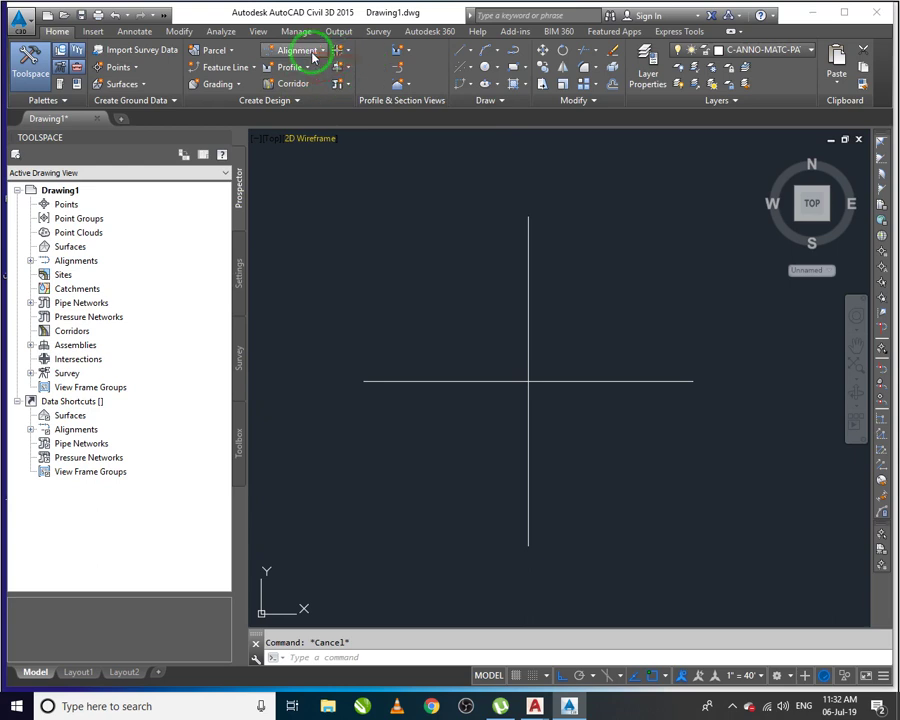
# Step: Create a centerline alignment named Road 1 from the vertical line, with the _No Labels label set
pyautogui.click(313, 57)
pyautogui.click(361, 139)
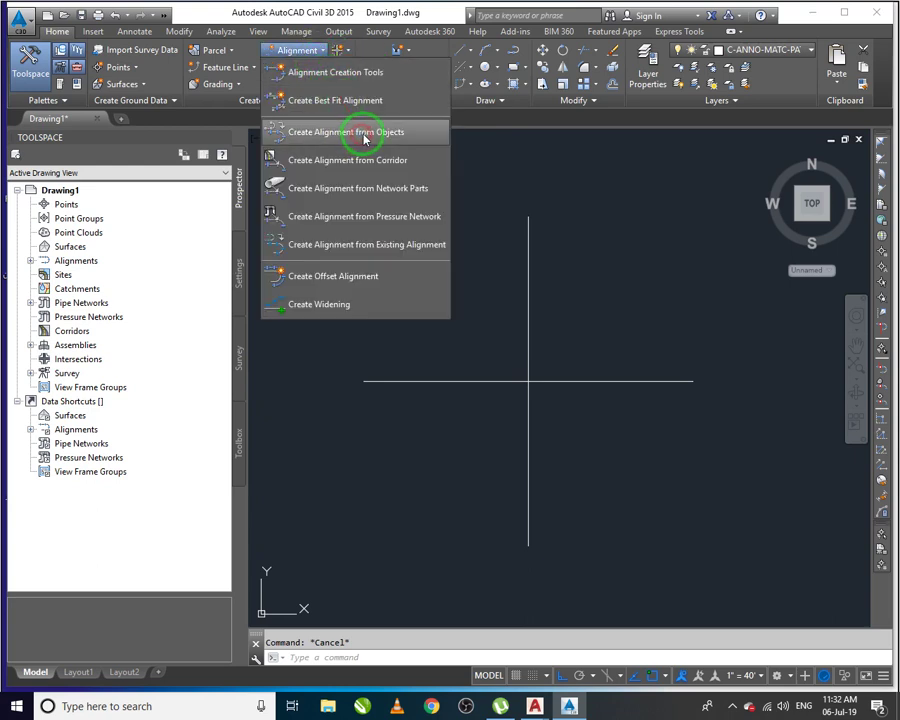
pyautogui.click(555, 296)
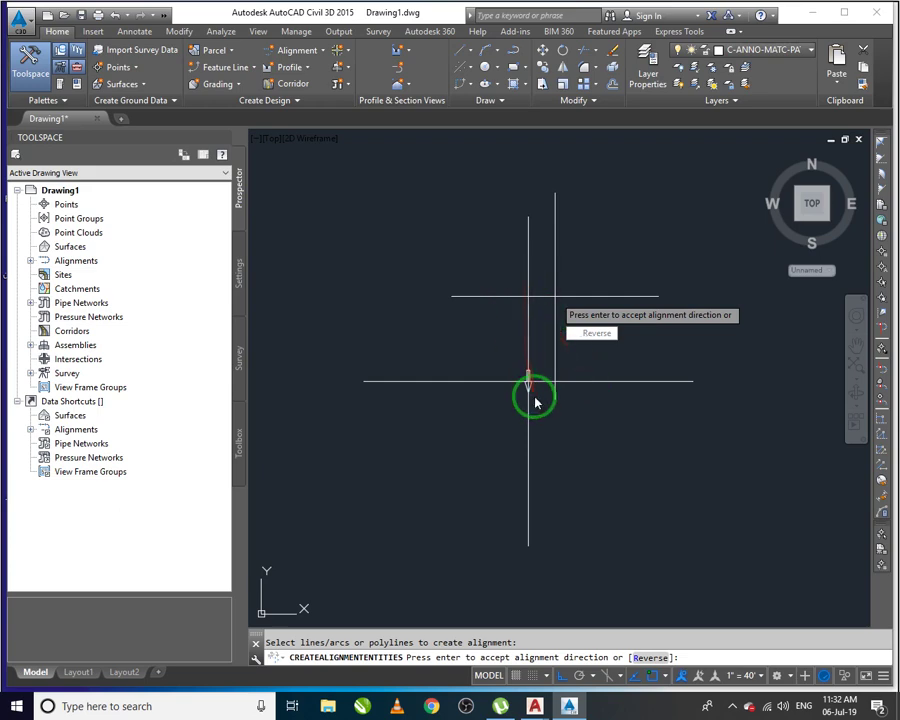
pyautogui.press('Return')
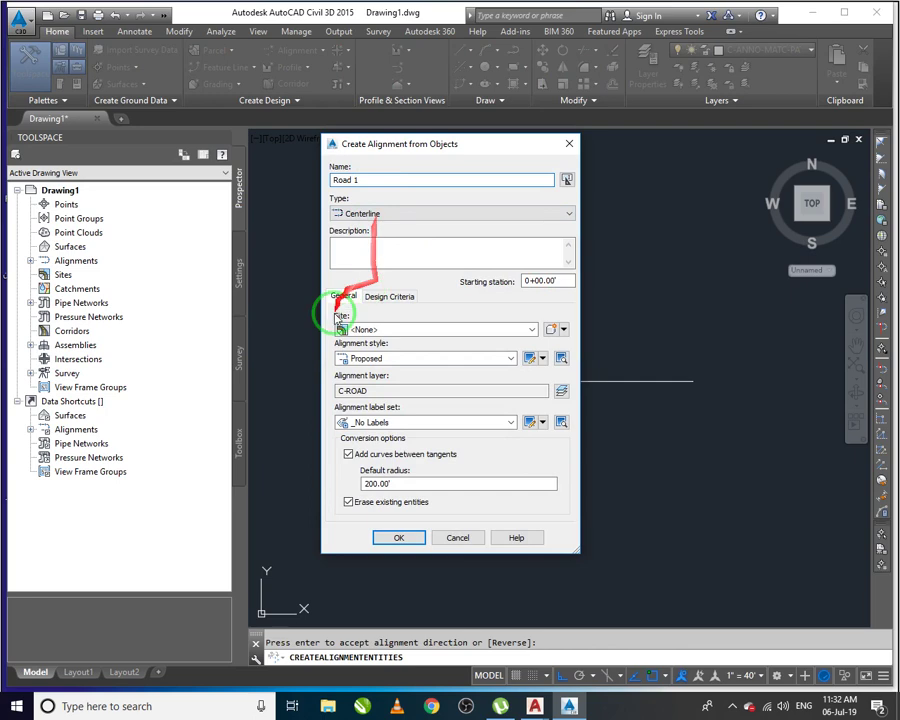
pyautogui.click(398, 537)
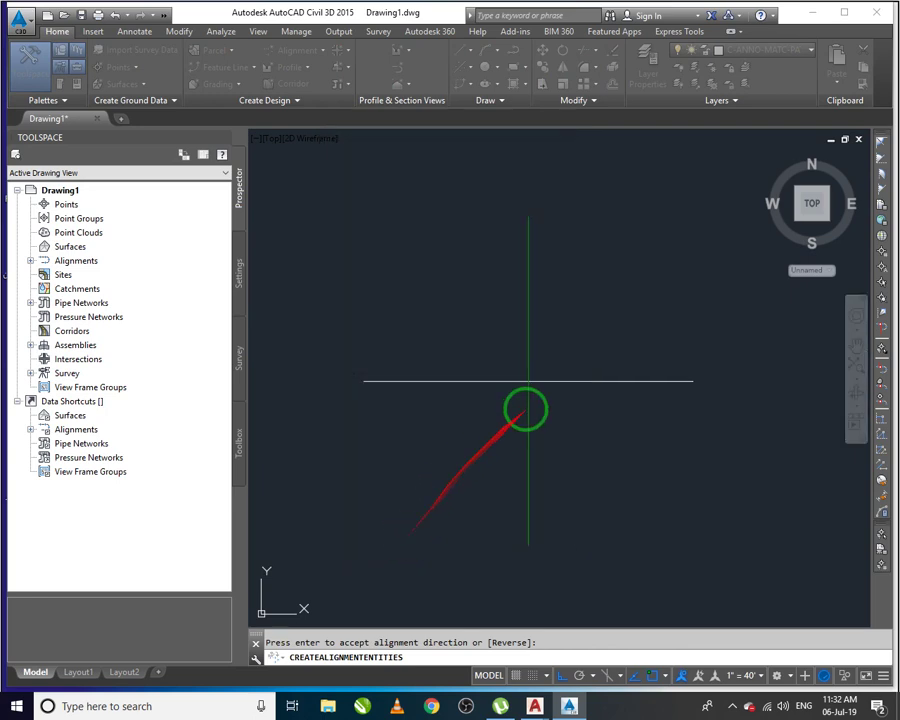
# Step: Create a centerline alignment named Road 2 from the horizontal line, keeping the default direction and the _No Labels label set
pyautogui.press('Return')
pyautogui.click(573, 390)
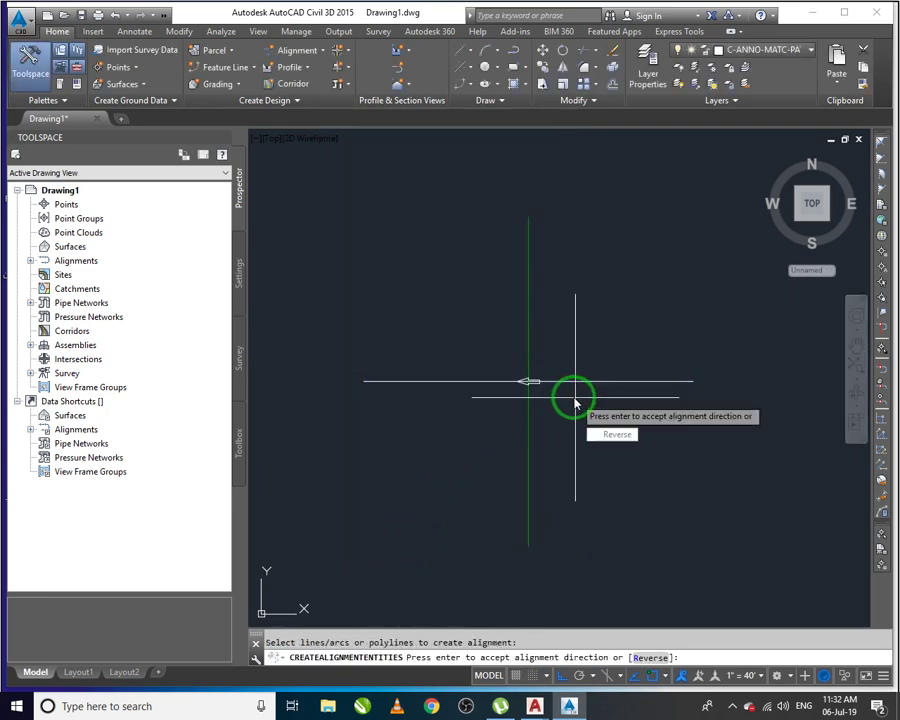
pyautogui.press('Return')
pyautogui.click(380, 179)
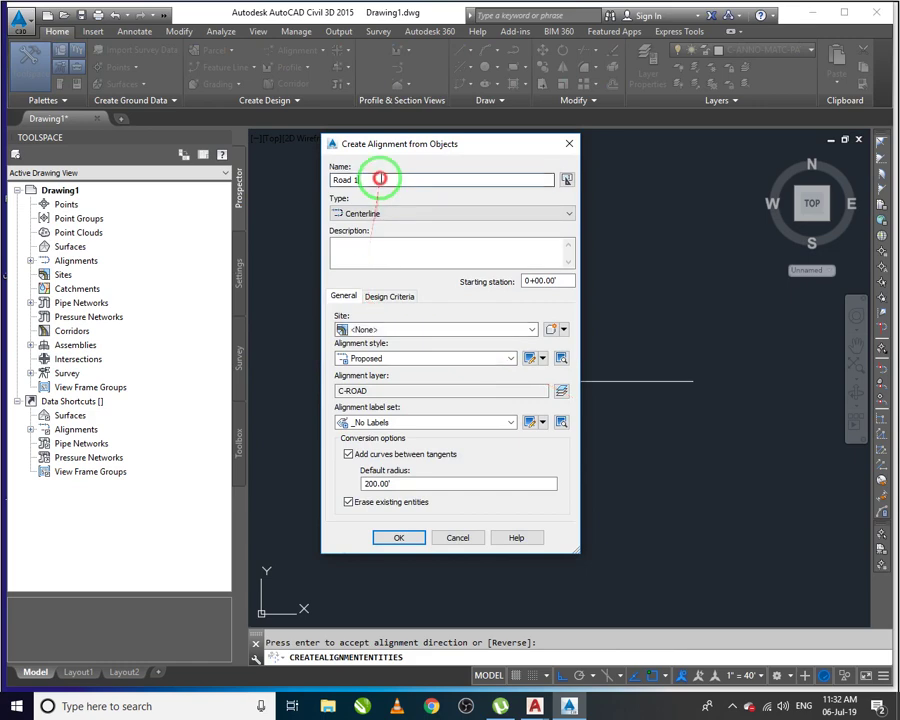
pyautogui.write('2')
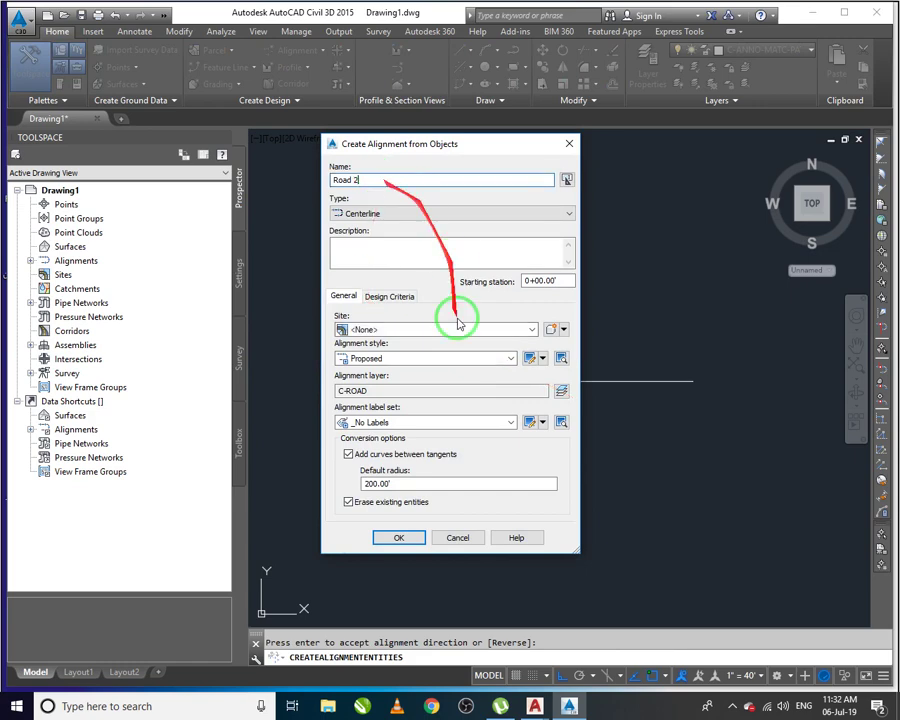
pyautogui.click(405, 537)
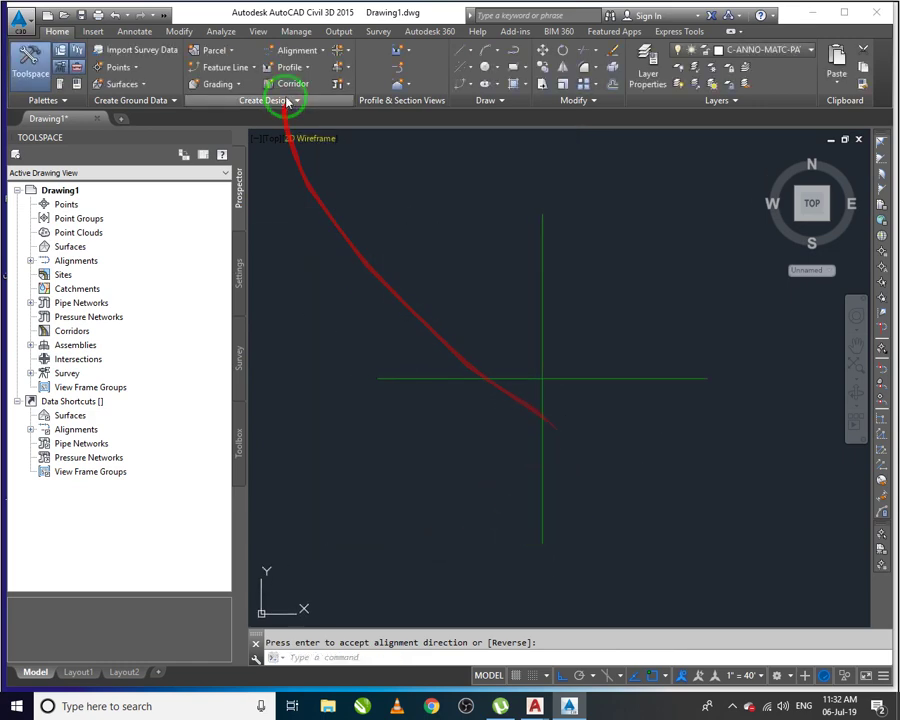
# Step: Start a roundabout centered where the two alignments cross, with the horizontal and vertical alignments as its approach roads
pyautogui.click(347, 54)
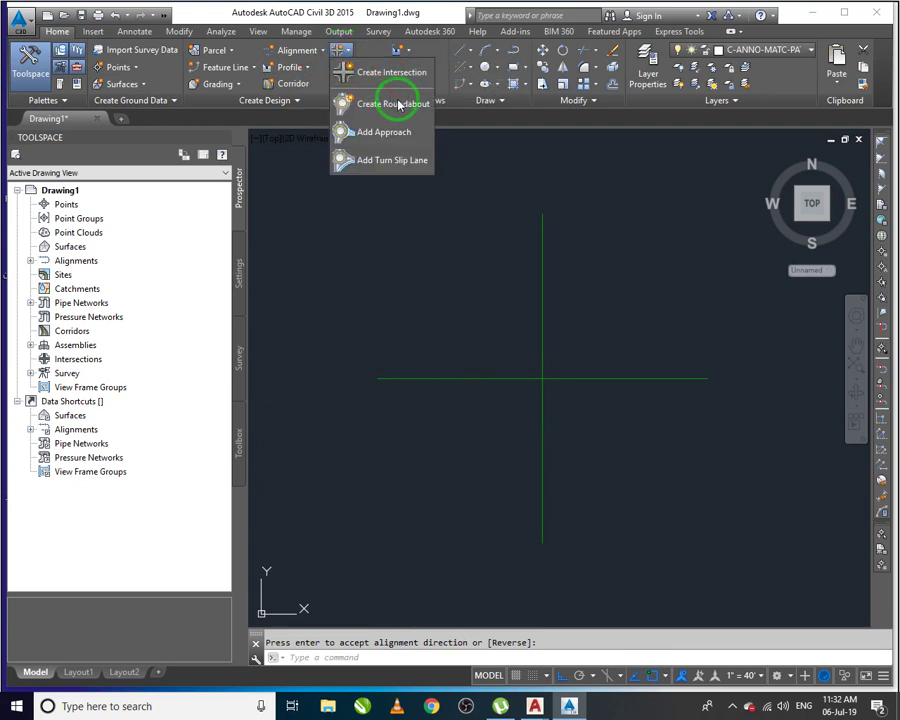
pyautogui.click(416, 110)
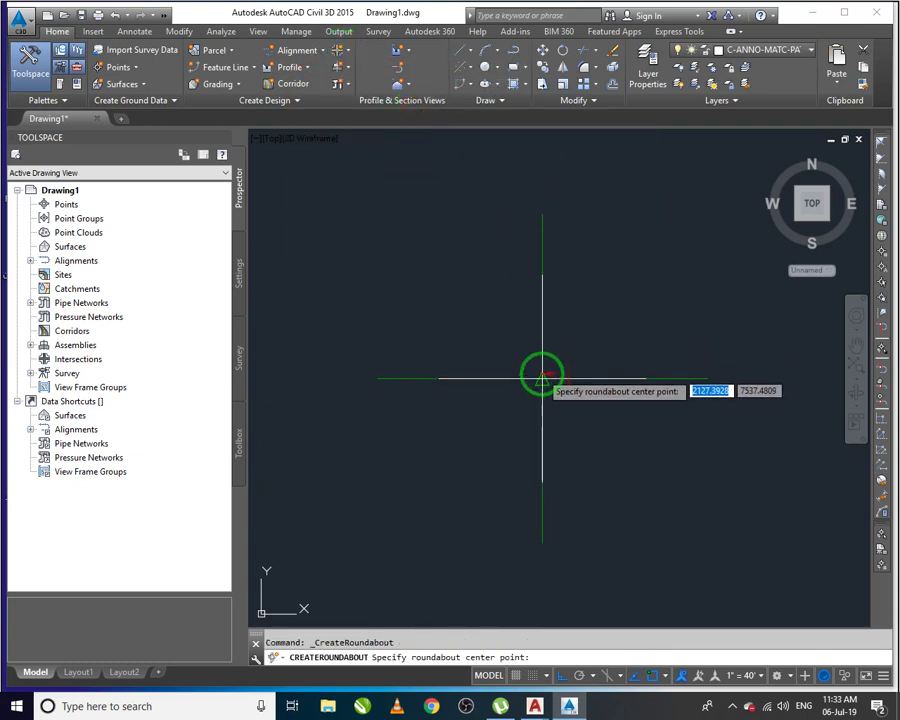
pyautogui.click(542, 377)
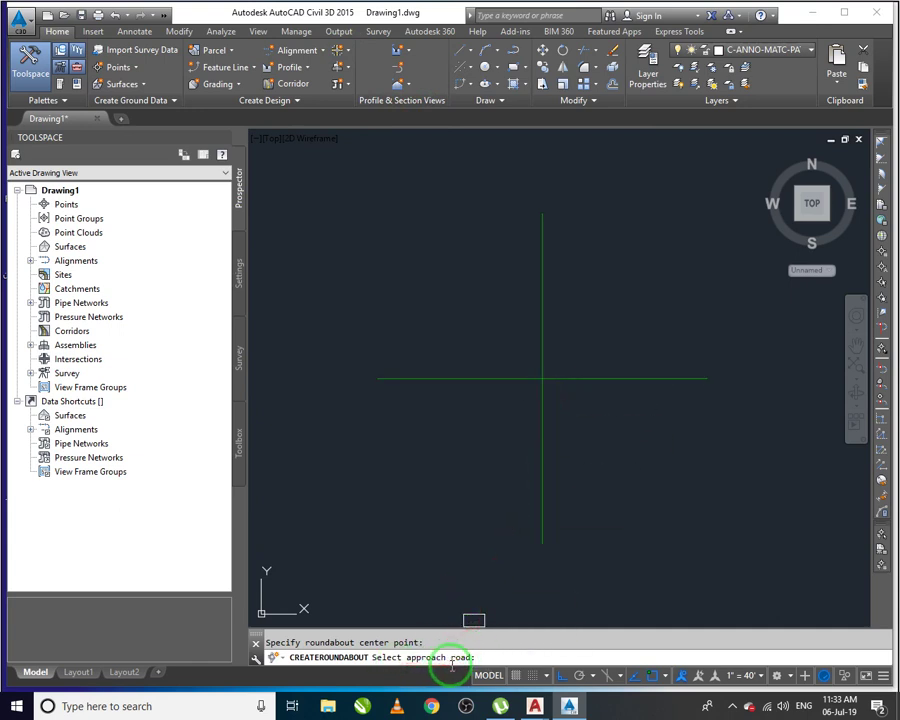
pyautogui.click(578, 378)
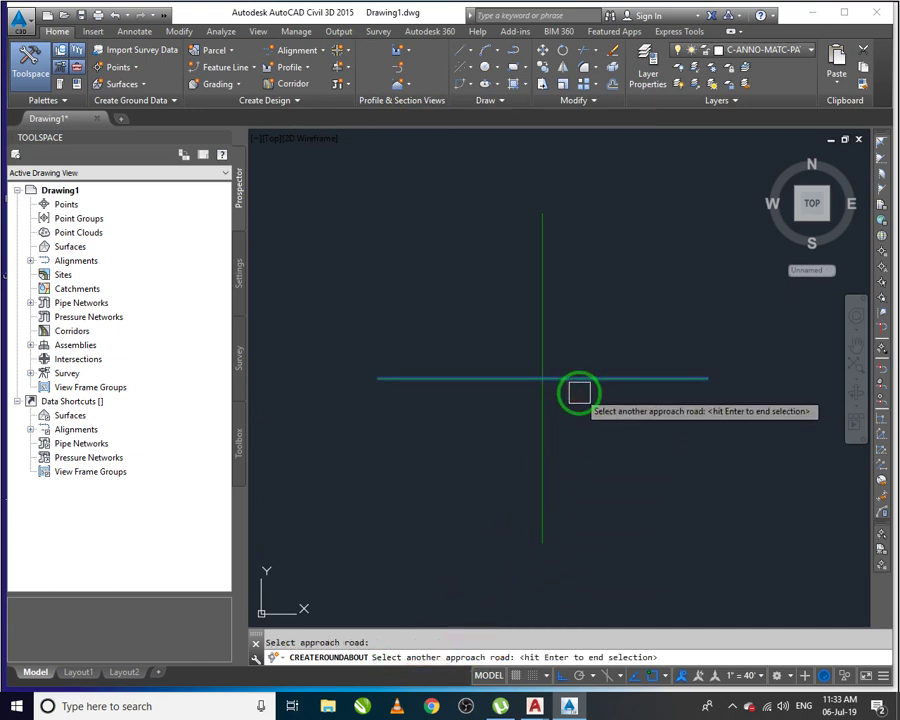
pyautogui.click(537, 347)
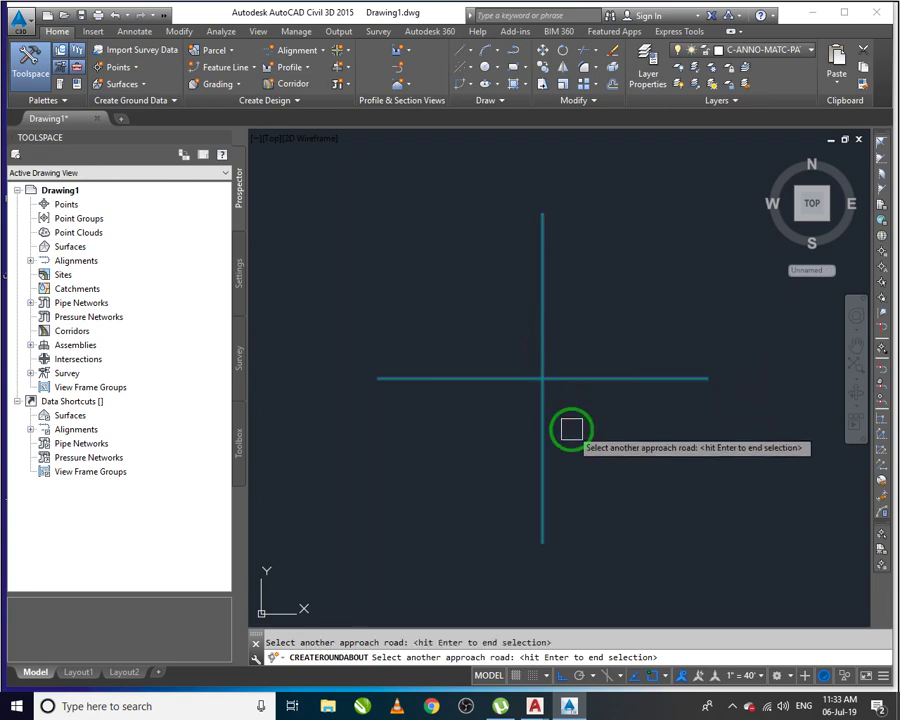
pyautogui.press('Return')
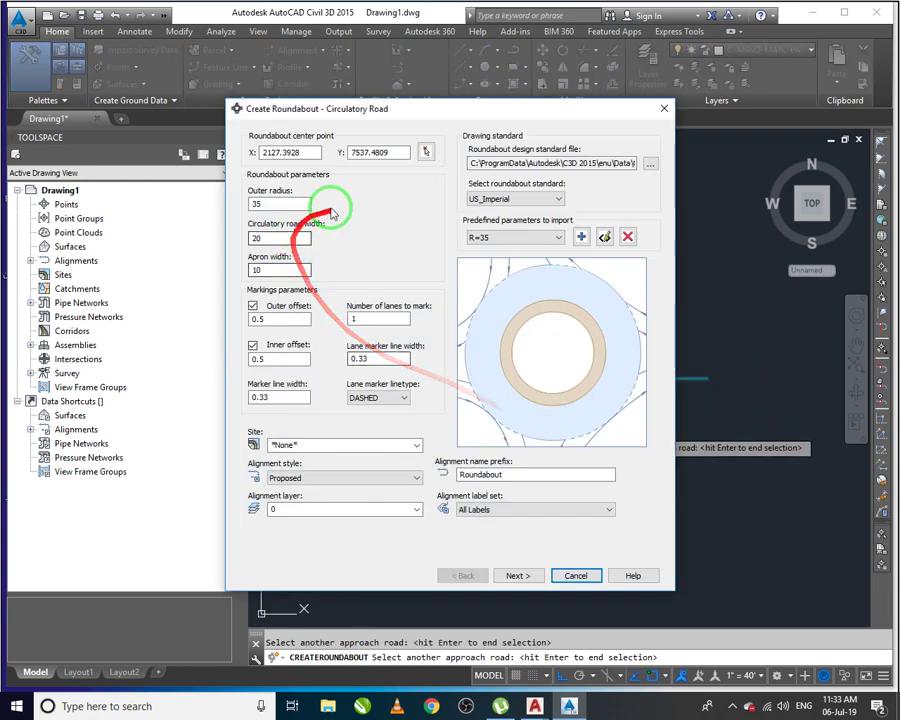
# Step: Set the circulatory road to the France_Imperial roundabout standard and import the predefined Rg = 20 parameters
pyautogui.click(537, 198)
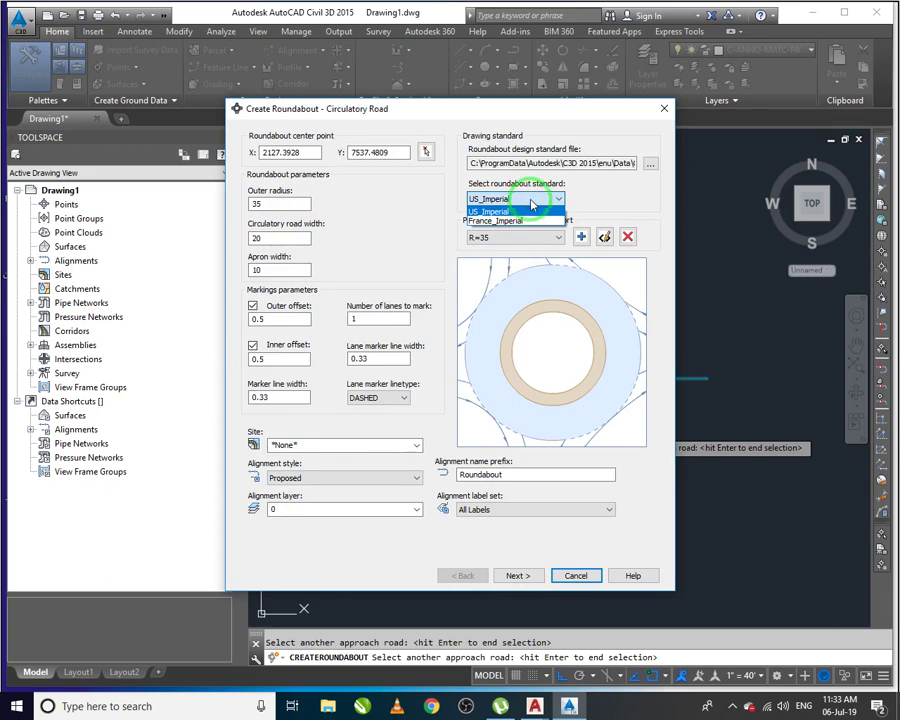
pyautogui.click(531, 210)
pyautogui.click(526, 198)
pyautogui.click(511, 221)
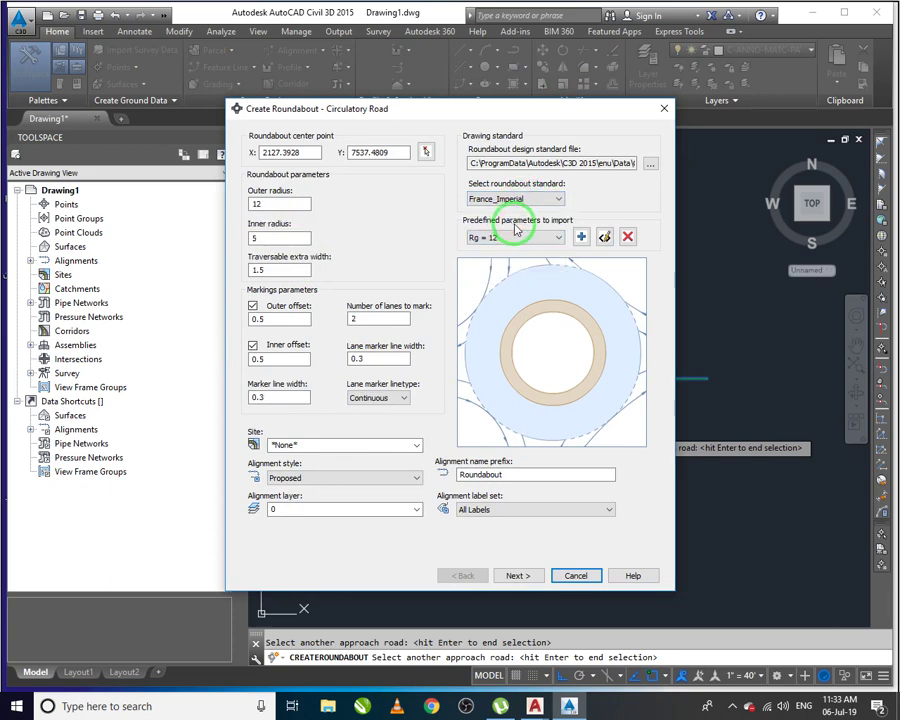
pyautogui.click(522, 237)
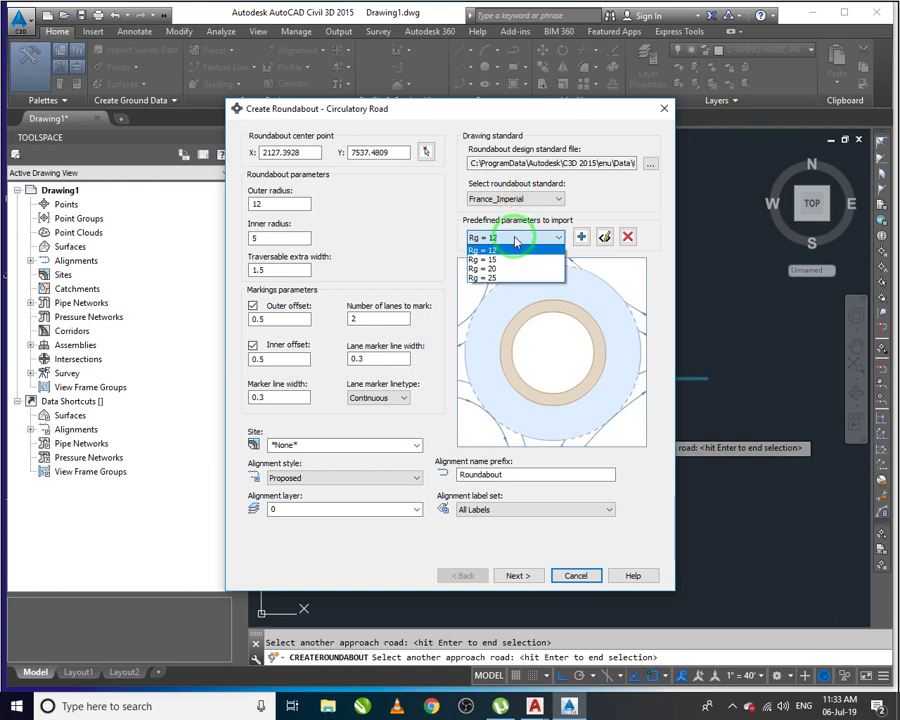
pyautogui.click(503, 269)
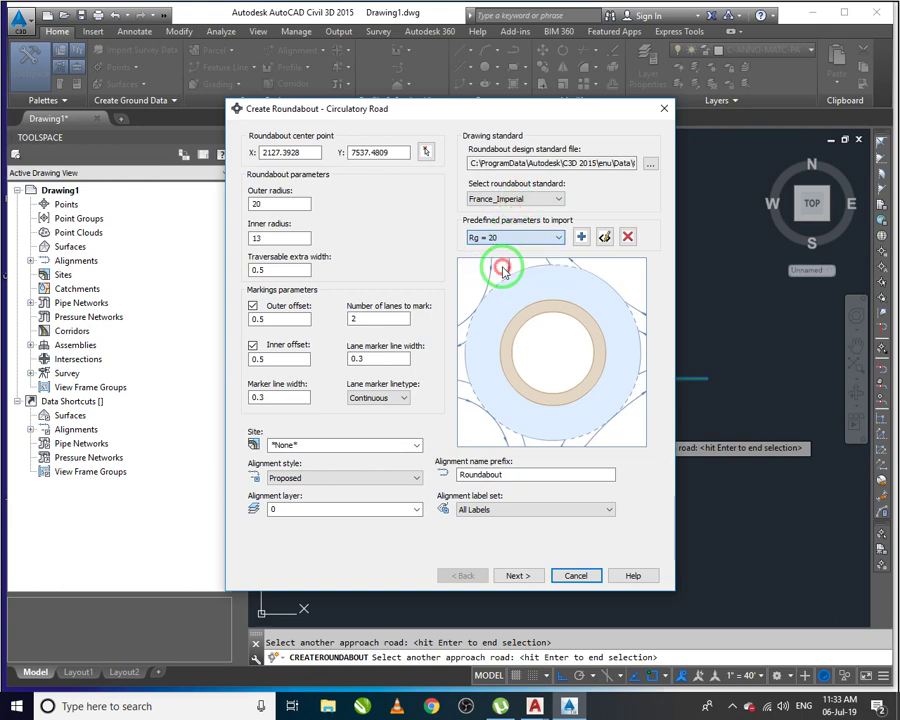
pyautogui.click(277, 205)
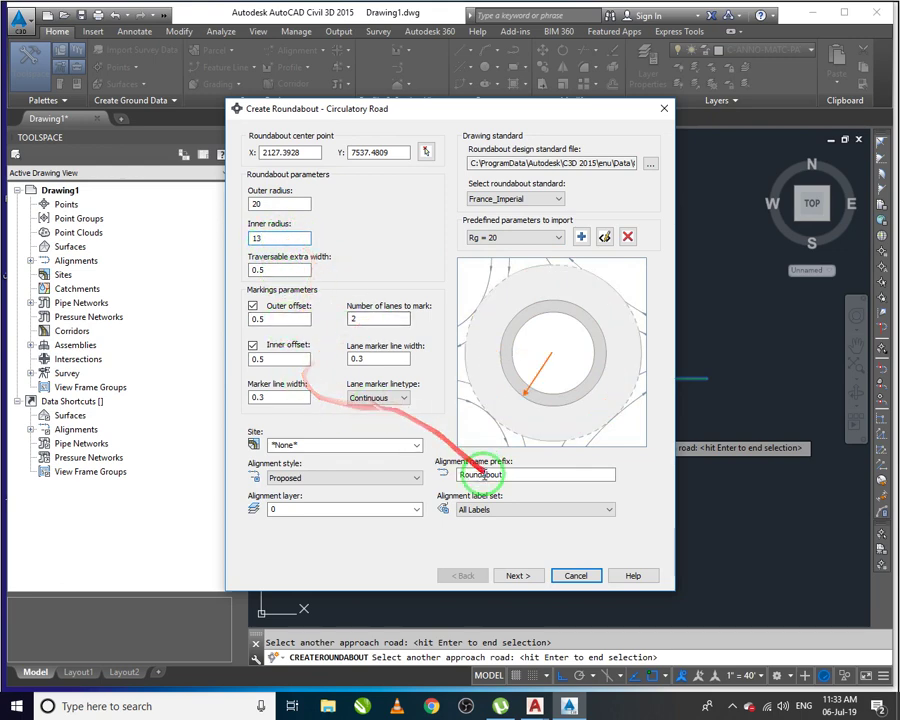
pyautogui.click(530, 580)
# Step: Import the predefined Rg = 20 parameters for the north to south approach road
pyautogui.click(320, 215)
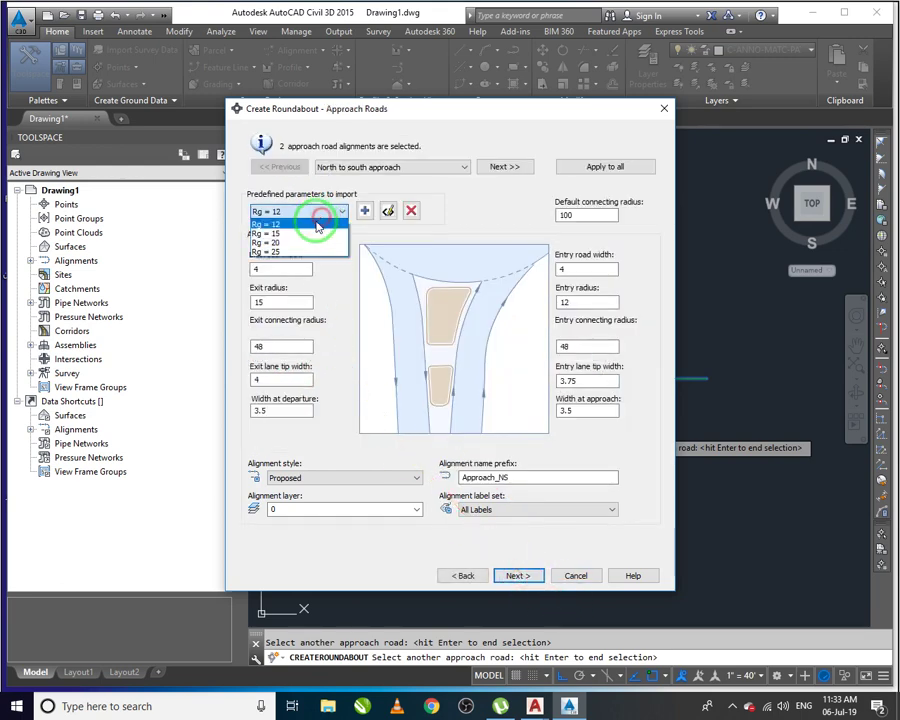
pyautogui.click(300, 243)
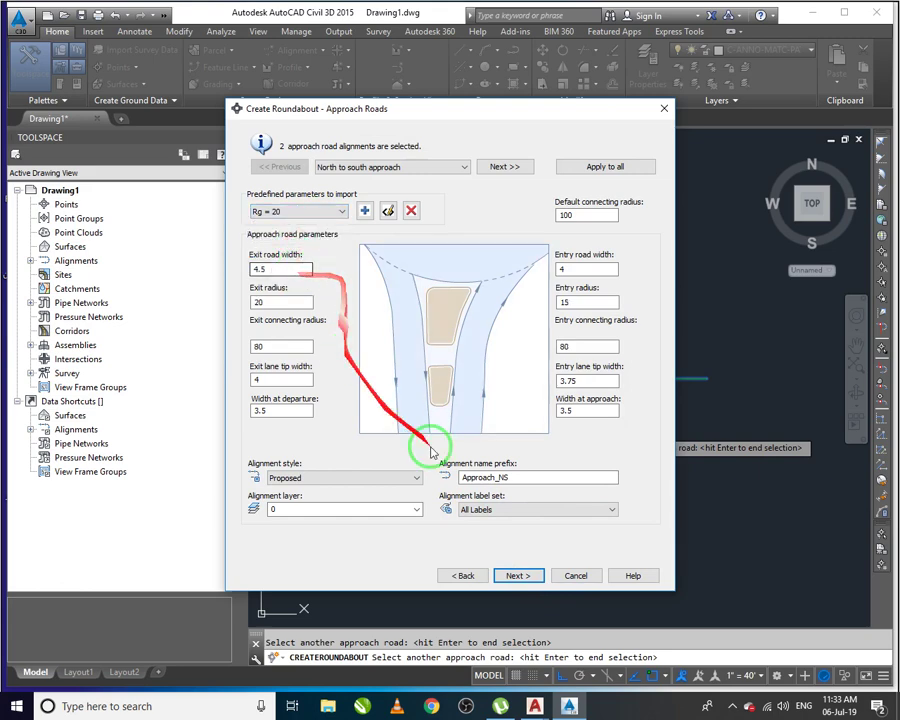
pyautogui.click(531, 581)
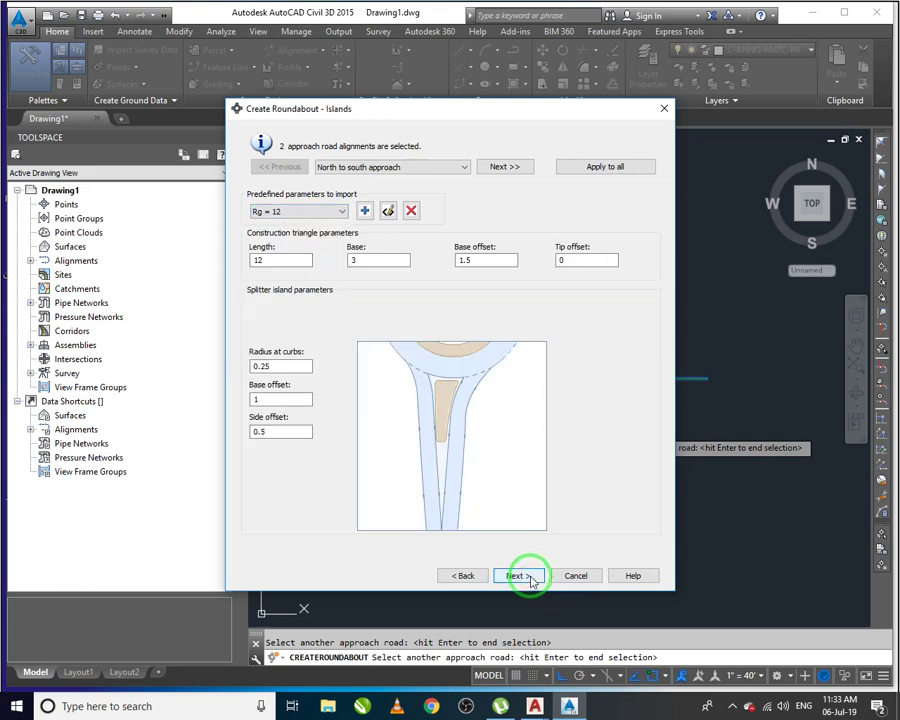
# Step: Import the predefined Rg = 20 parameters for the north to south approach's island and finish creating the roundabout
pyautogui.click(298, 210)
pyautogui.click(284, 243)
pyautogui.click(519, 577)
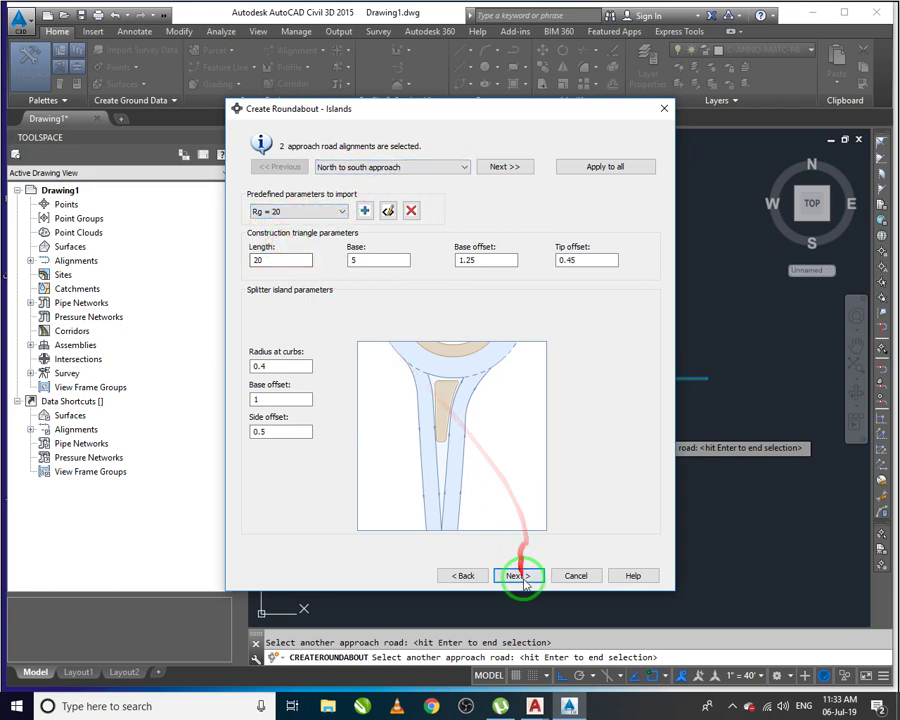
pyautogui.click(520, 577)
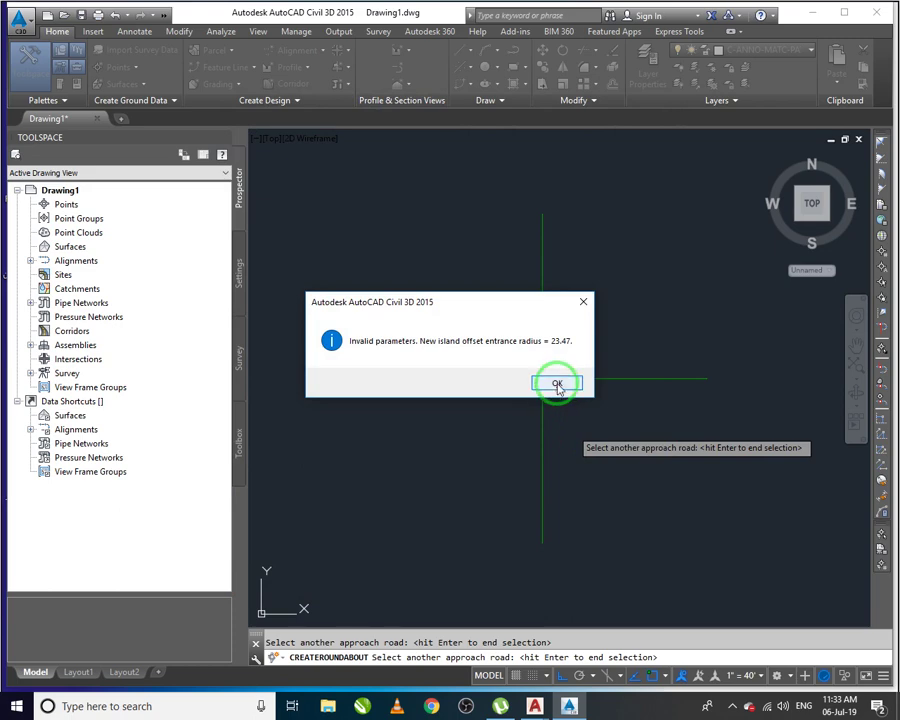
pyautogui.click(557, 384)
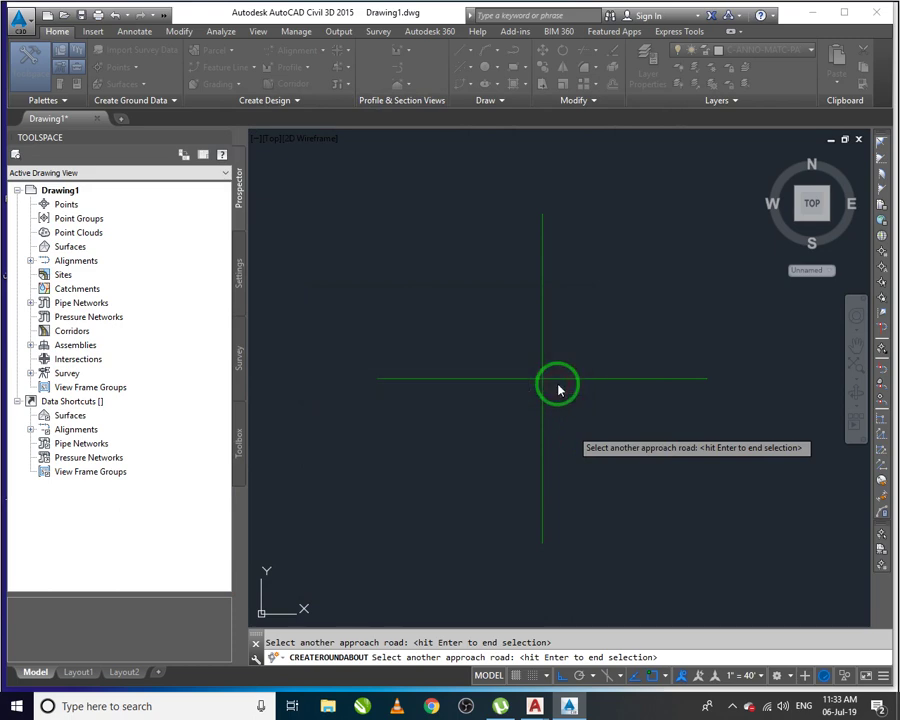
pyautogui.press('Return')
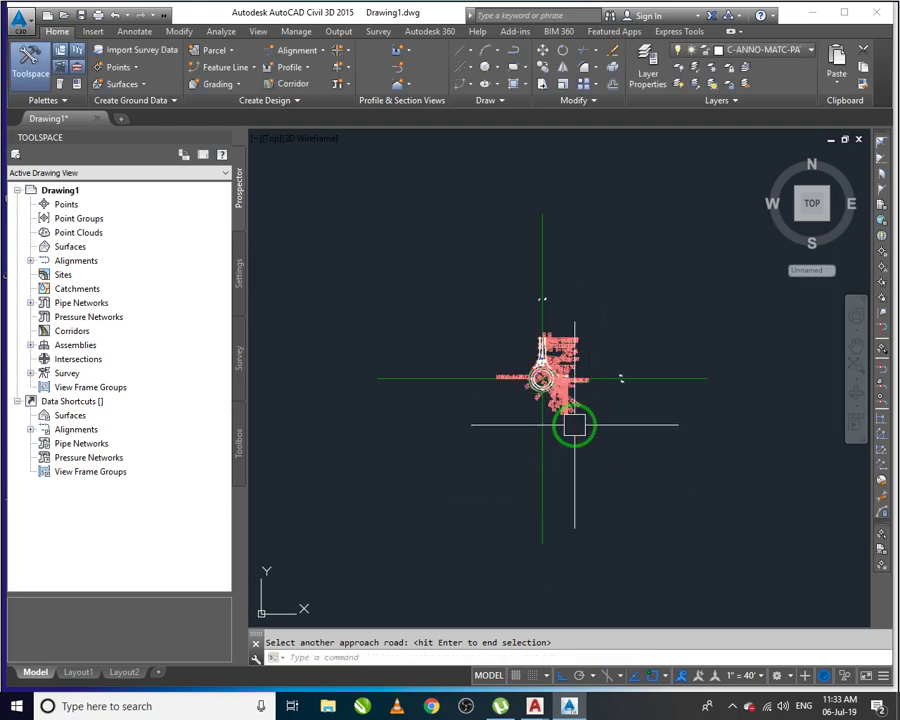
# Step: Reduce the annotation scale to 1" = 10' and further to 1" = 1' to shrink the roundabout's alignment labels
pyautogui.scroll(6, 574, 425)
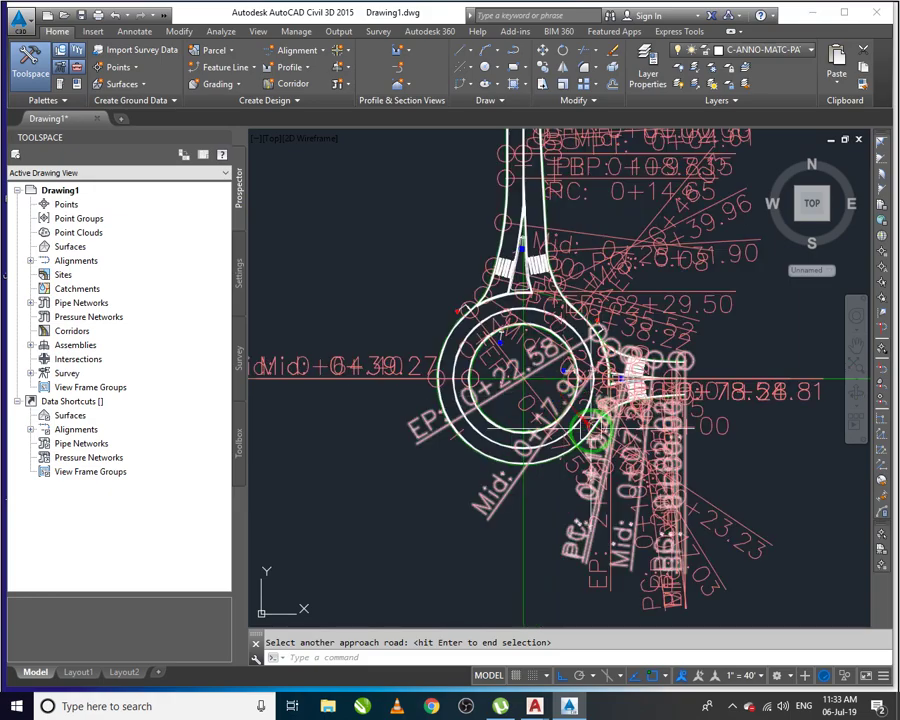
pyautogui.scroll(5, 678, 428)
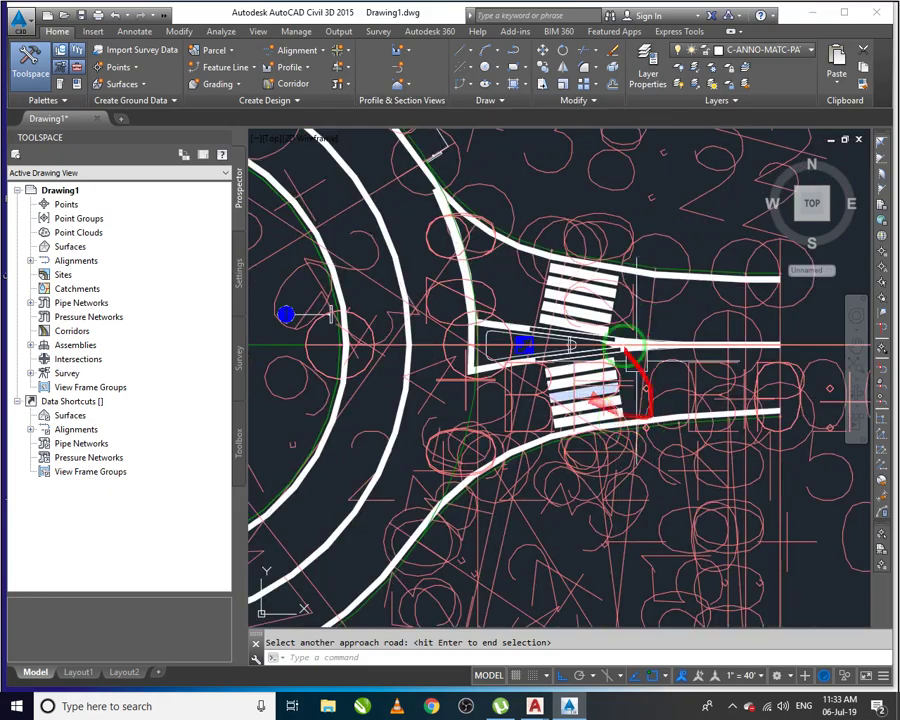
pyautogui.scroll(-5, 598, 378)
pyautogui.scroll(2, 687, 543)
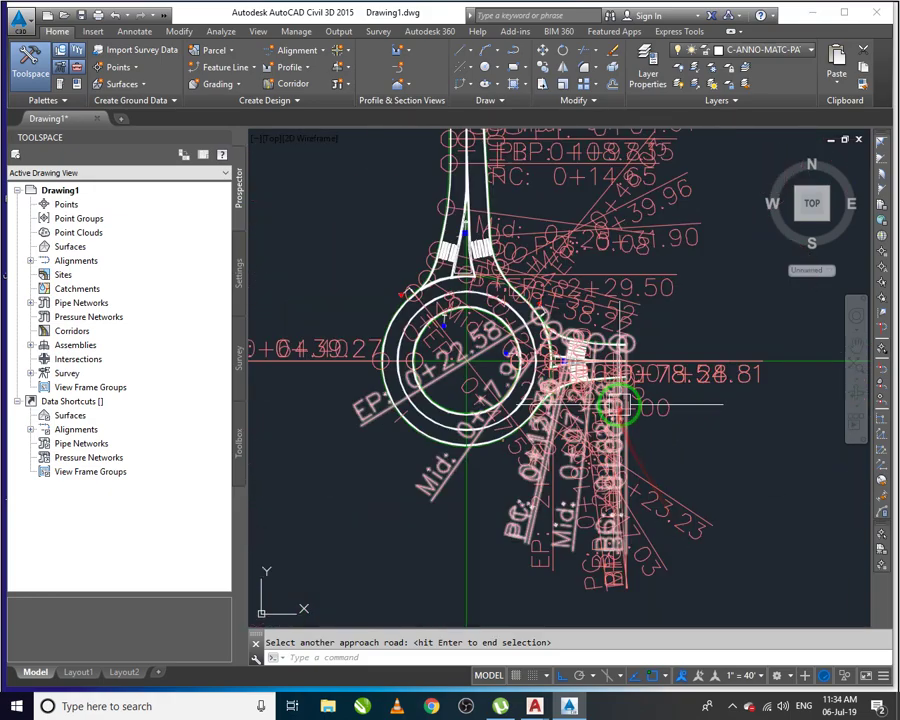
pyautogui.click(748, 677)
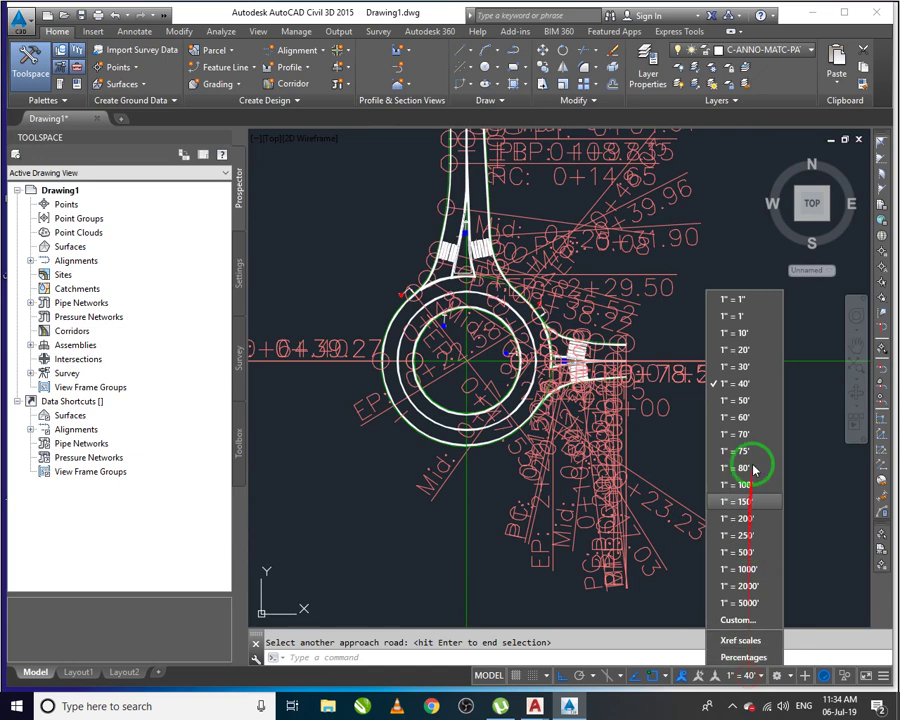
pyautogui.click(748, 334)
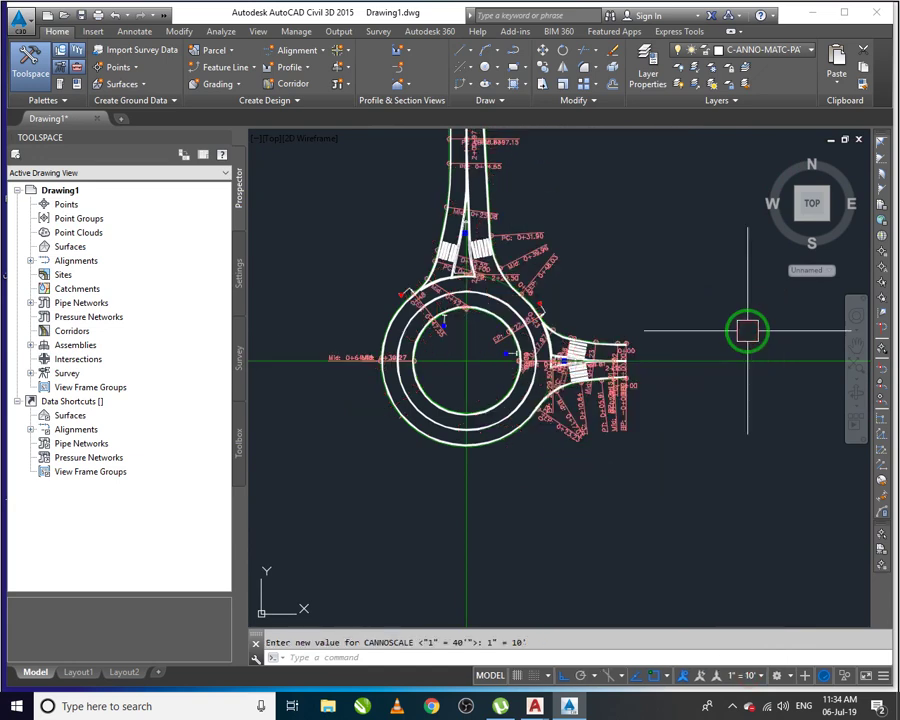
pyautogui.click(780, 678)
pyautogui.click(748, 677)
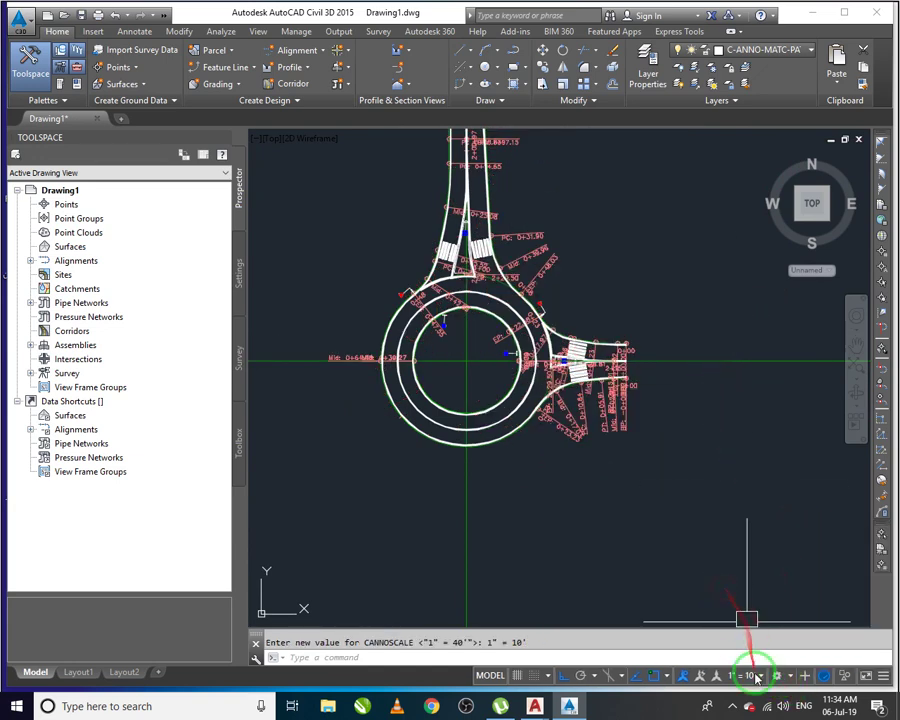
pyautogui.click(743, 317)
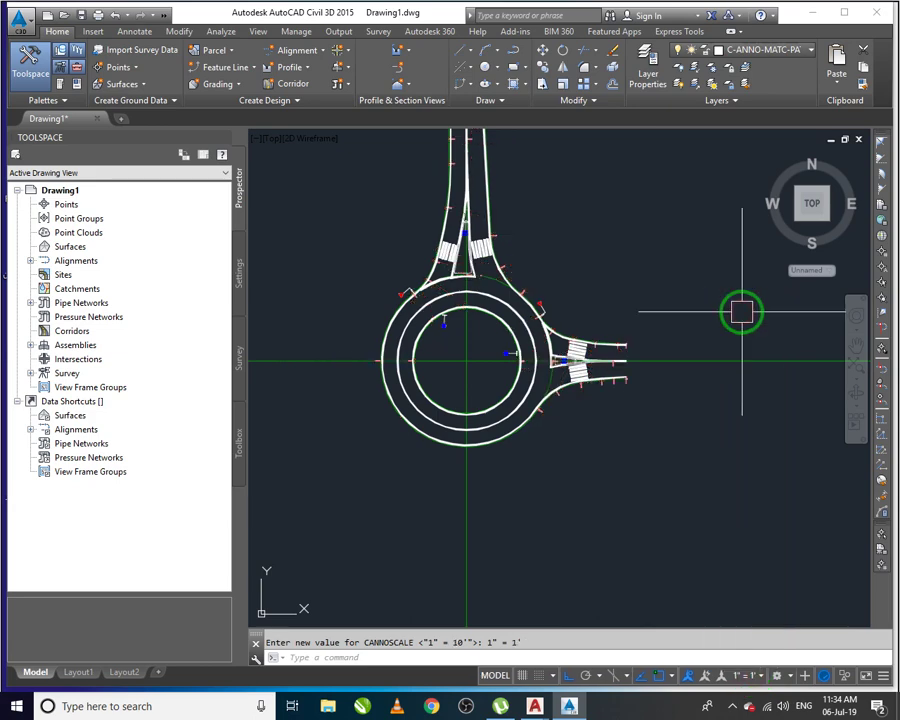
# Step: Try the annotation scales 1" = 1" and 1" = 10', and return to 1" = 1'
pyautogui.click(751, 680)
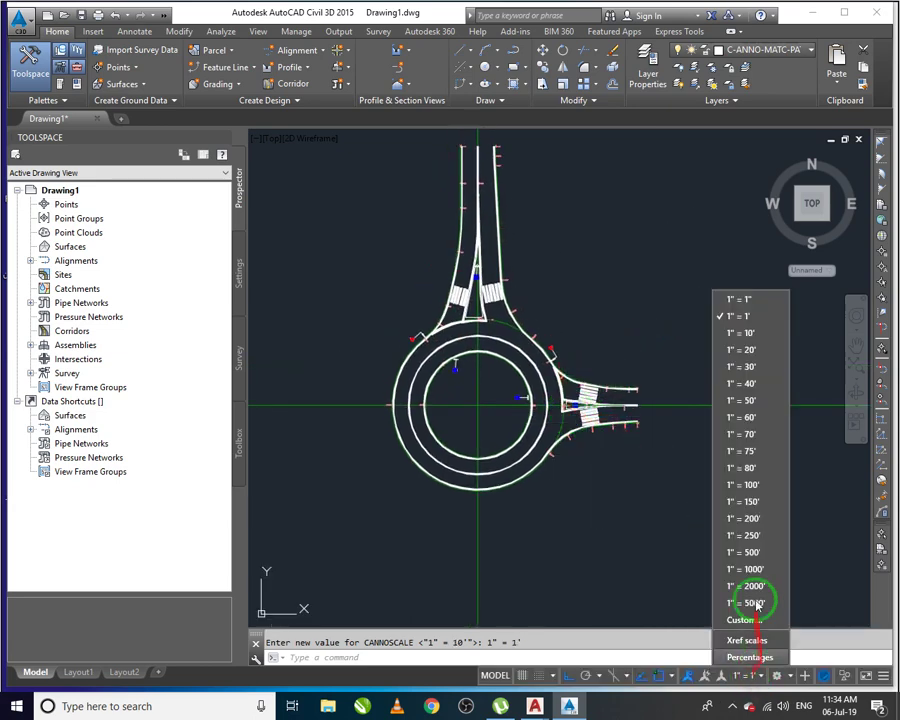
pyautogui.click(750, 300)
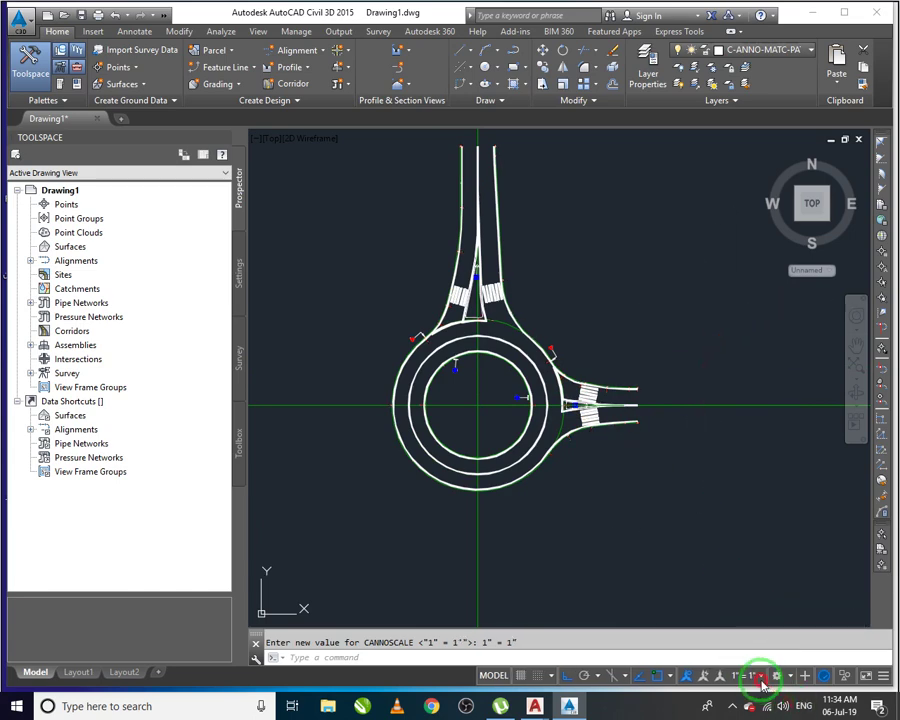
pyautogui.click(760, 680)
pyautogui.click(752, 330)
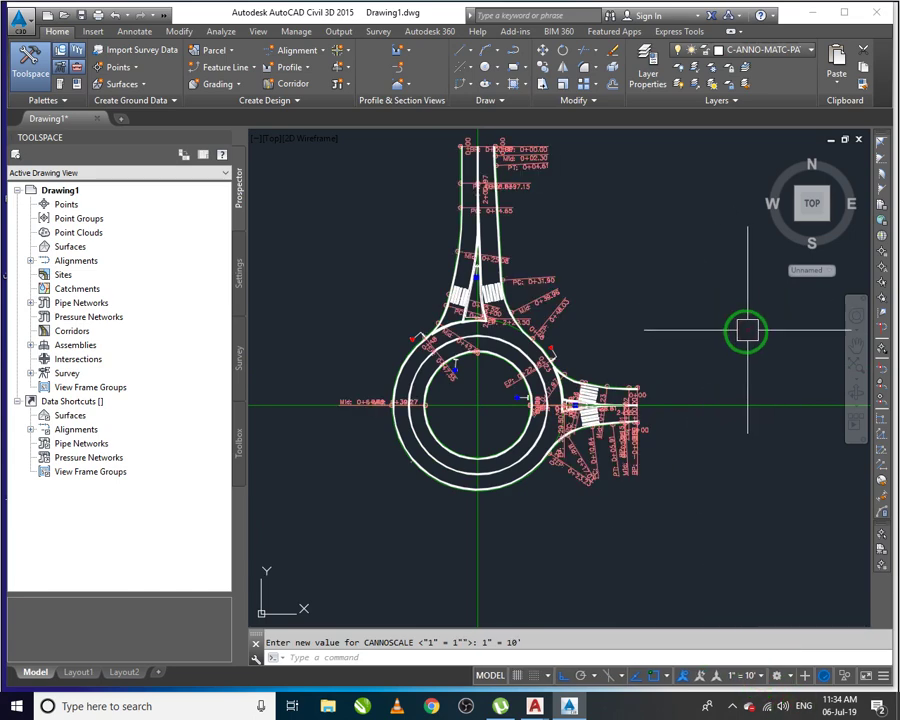
pyautogui.click(760, 677)
pyautogui.click(738, 316)
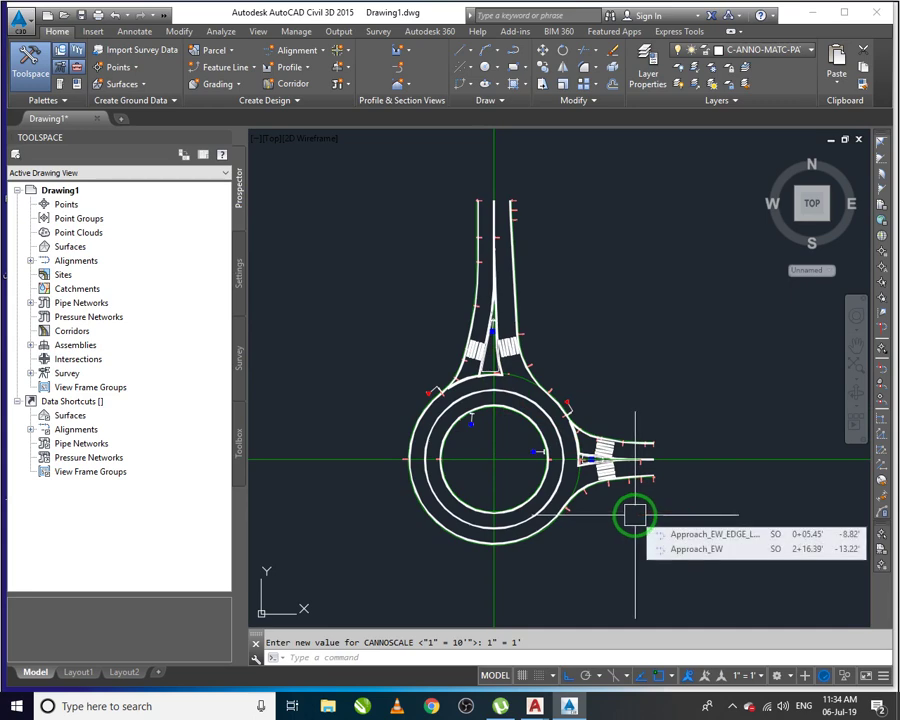
pyautogui.moveTo(684, 543); pyautogui.dragTo(674, 542, button='middle')
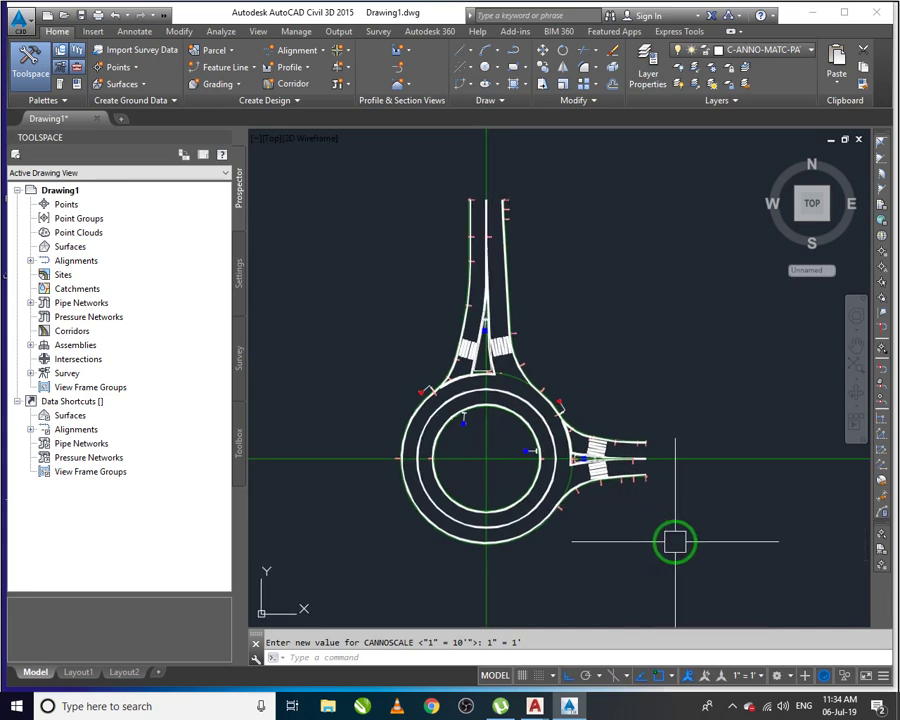
pyautogui.click(733, 706)
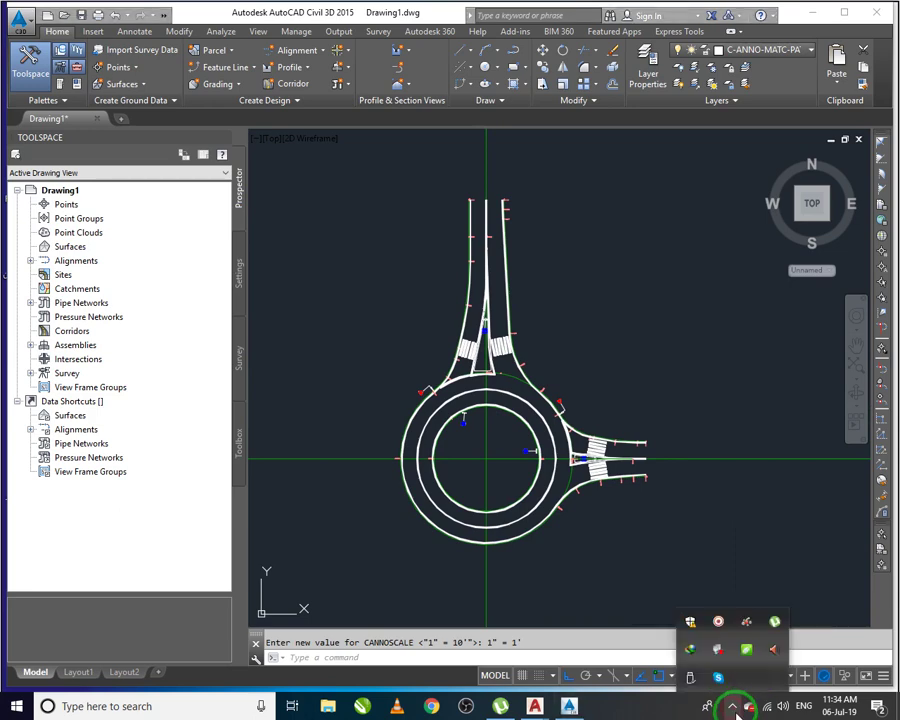
pyautogui.click(719, 624)
pyautogui.scroll(8, 458, 433)
pyautogui.click(562, 455)
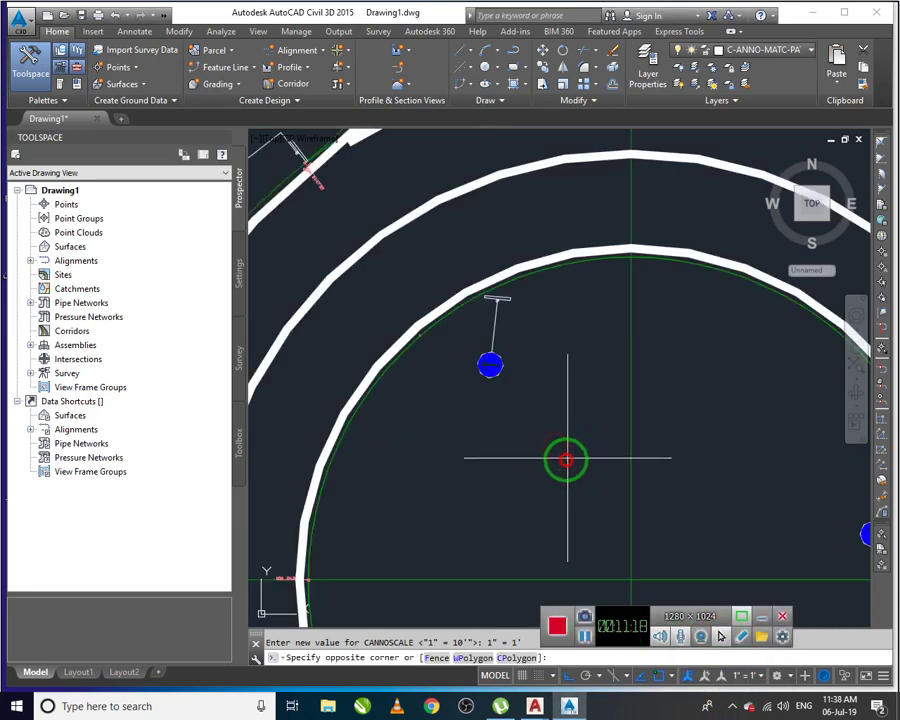
pyautogui.click(751, 617)
pyautogui.scroll(-8, 505, 398)
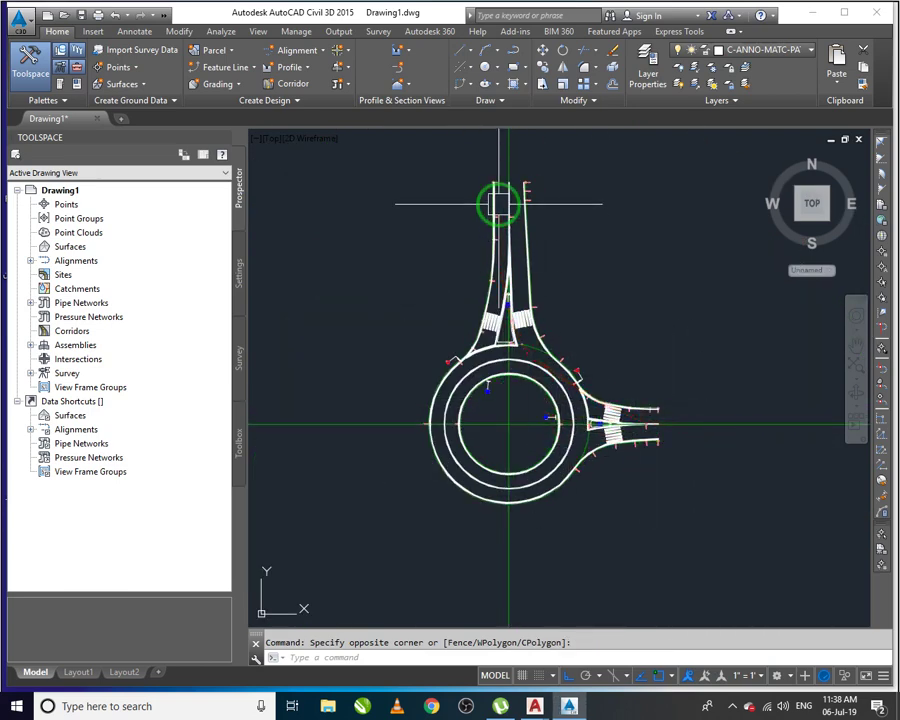
# Step: Examine the roundabout's circulatory road markings, including the inner marking polyline on the 0_markings layer
pyautogui.scroll(5, 460, 462)
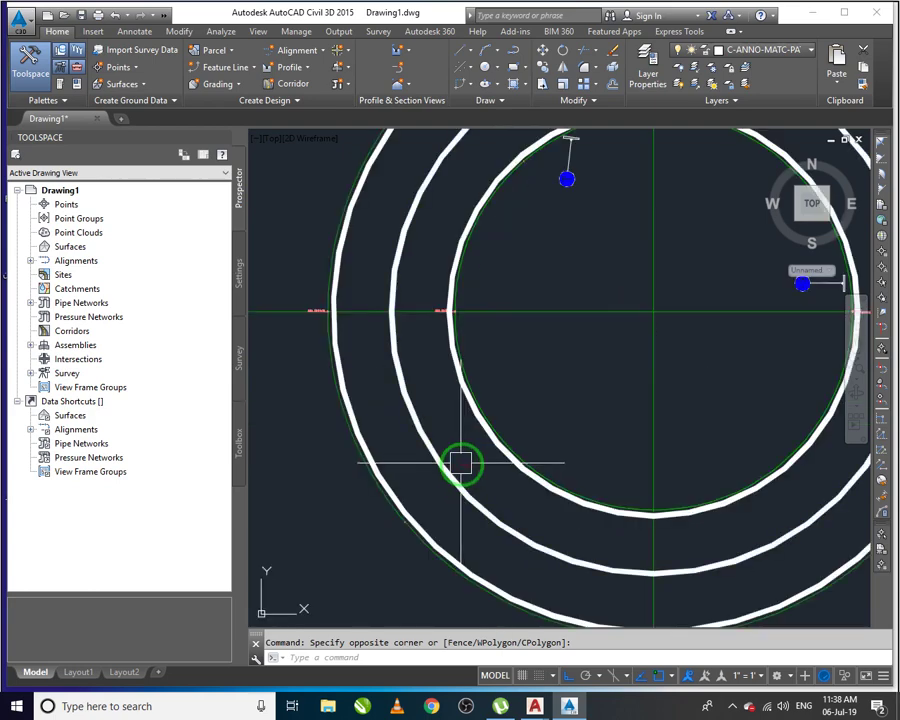
pyautogui.scroll(-6, 440, 455)
pyautogui.scroll(3, 478, 464)
pyautogui.scroll(-4, 500, 460)
pyautogui.scroll(4, 558, 385)
pyautogui.moveTo(575, 345)
pyautogui.mouseDown()
pyautogui.moveTo(595, 285)
pyautogui.moveTo(558, 243)
pyautogui.mouseUp()
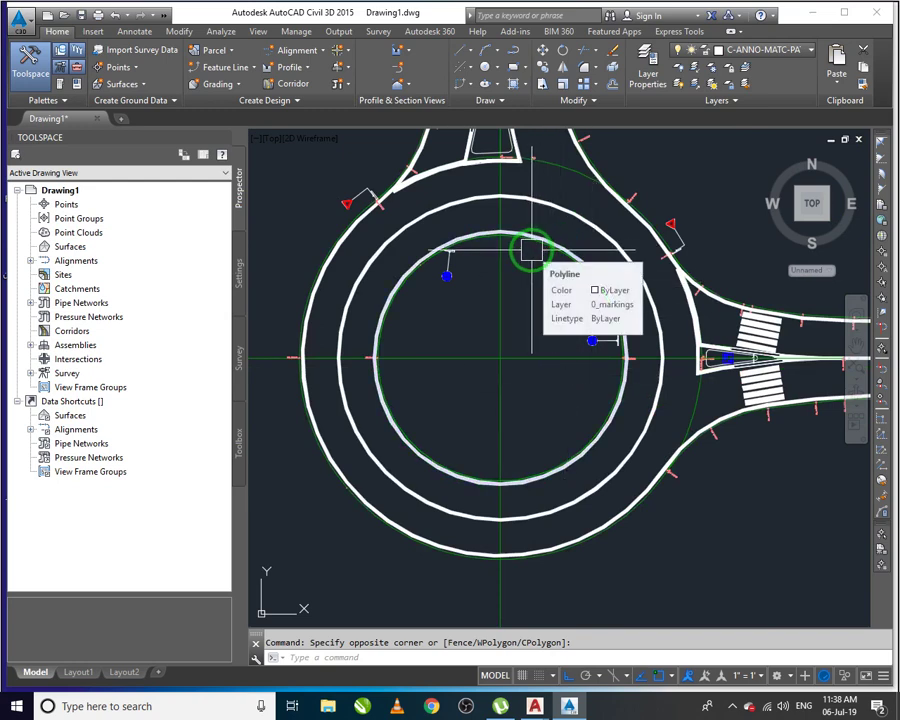
pyautogui.moveTo(531, 249); pyautogui.dragTo(531, 251)
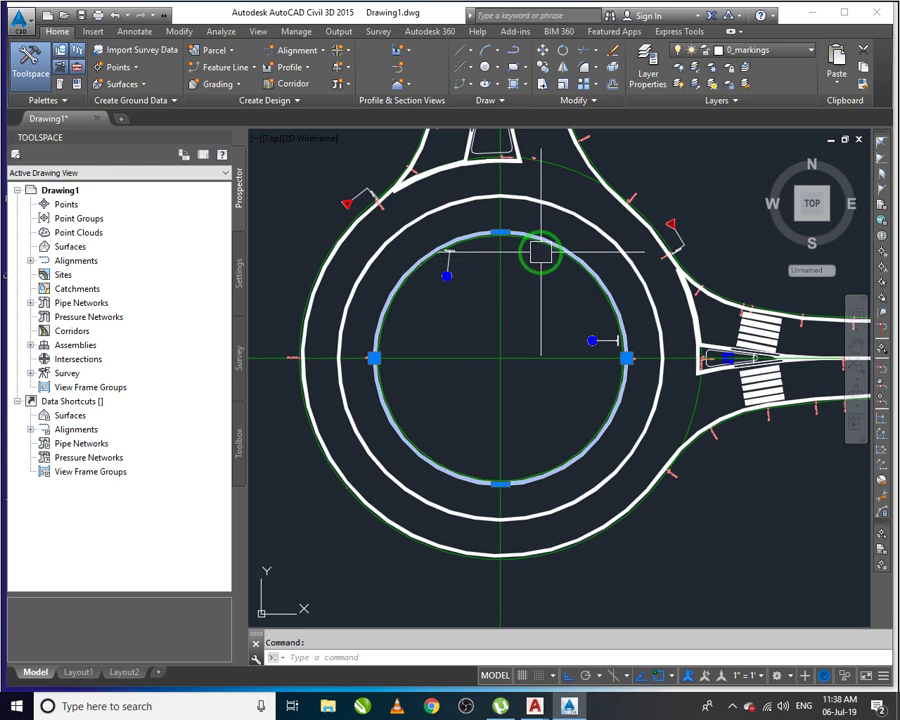
pyautogui.press('Escape')
# Step: Open the roundabout for editing by selecting the green alignment circle around its central island
pyautogui.scroll(6, 540, 252)
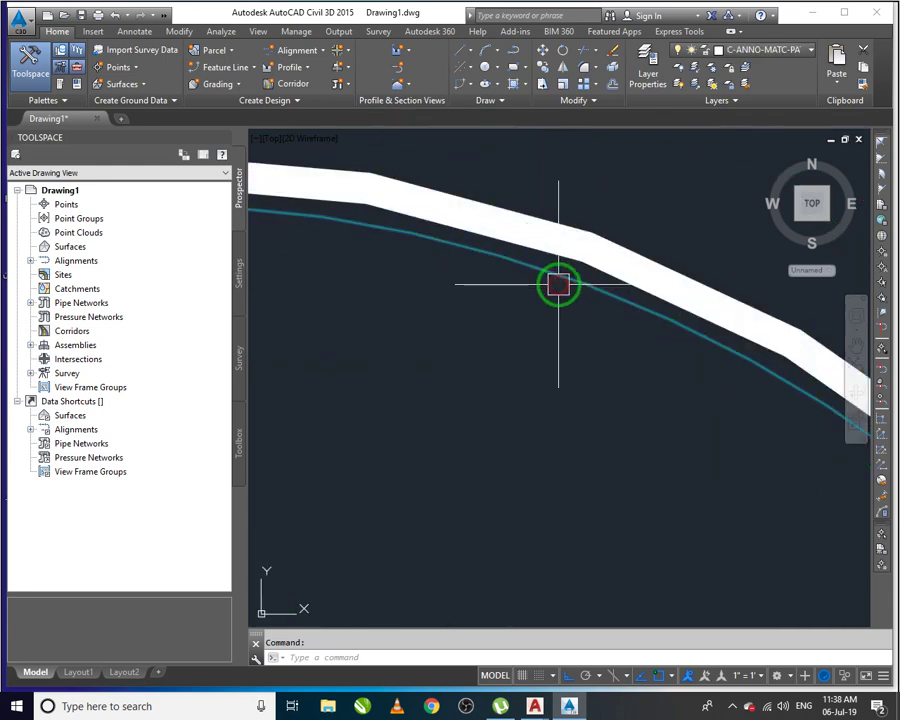
pyautogui.click(560, 283)
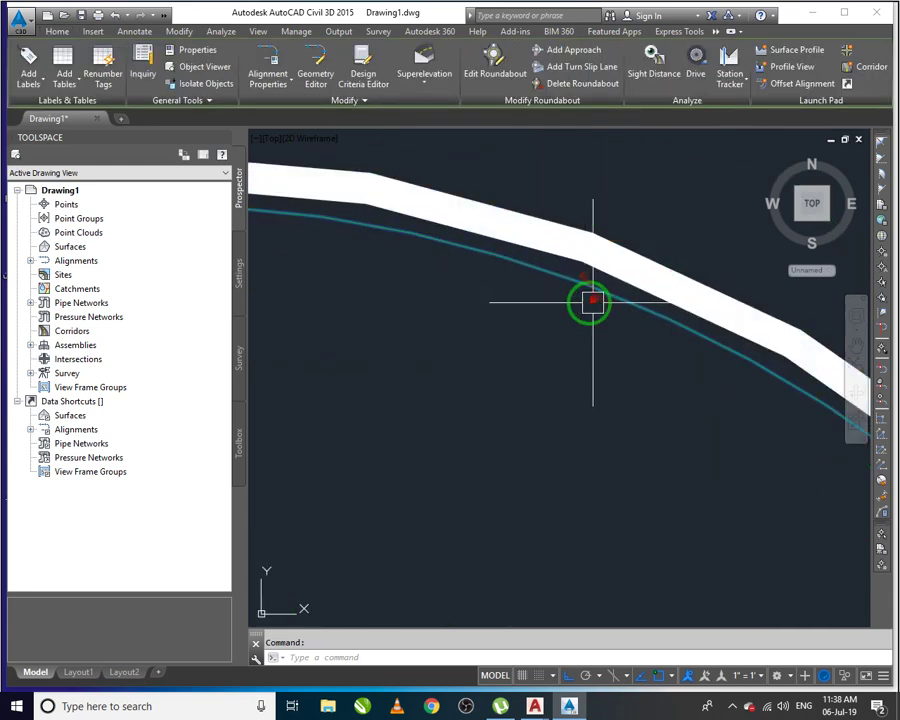
pyautogui.scroll(-6, 593, 302)
pyautogui.moveTo(596, 350)
pyautogui.mouseDown()
pyautogui.moveTo(641, 173)
pyautogui.moveTo(634, 140)
pyautogui.mouseUp()
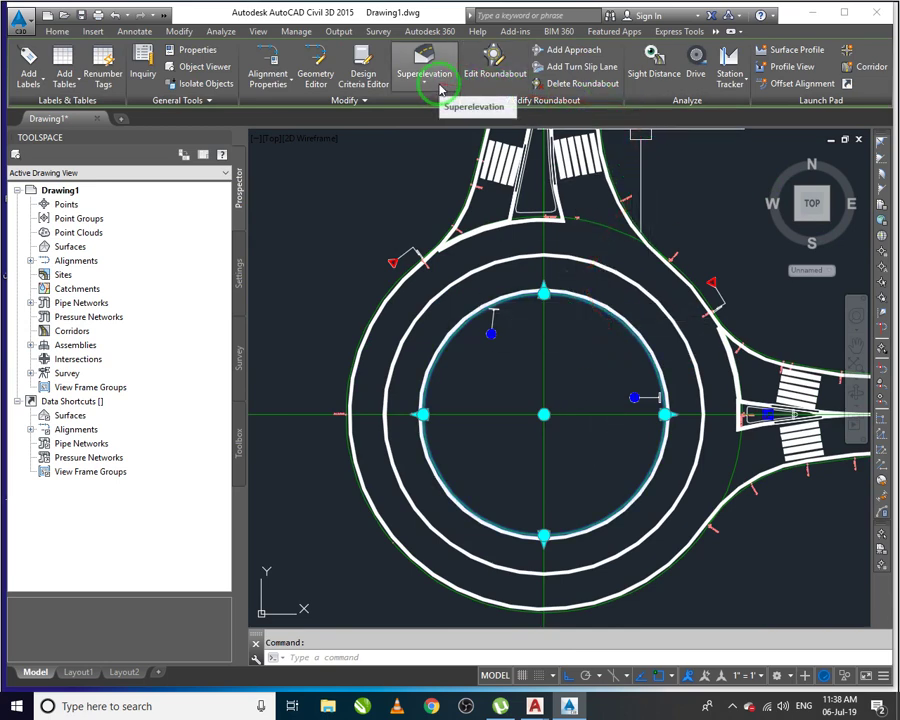
pyautogui.click(490, 68)
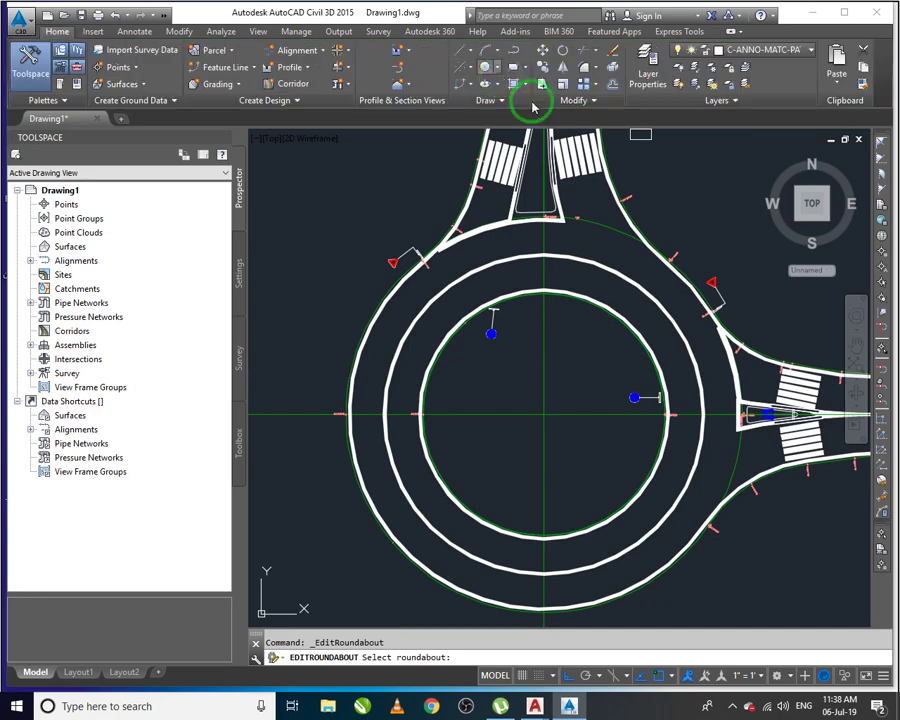
pyautogui.scroll(5, 621, 255)
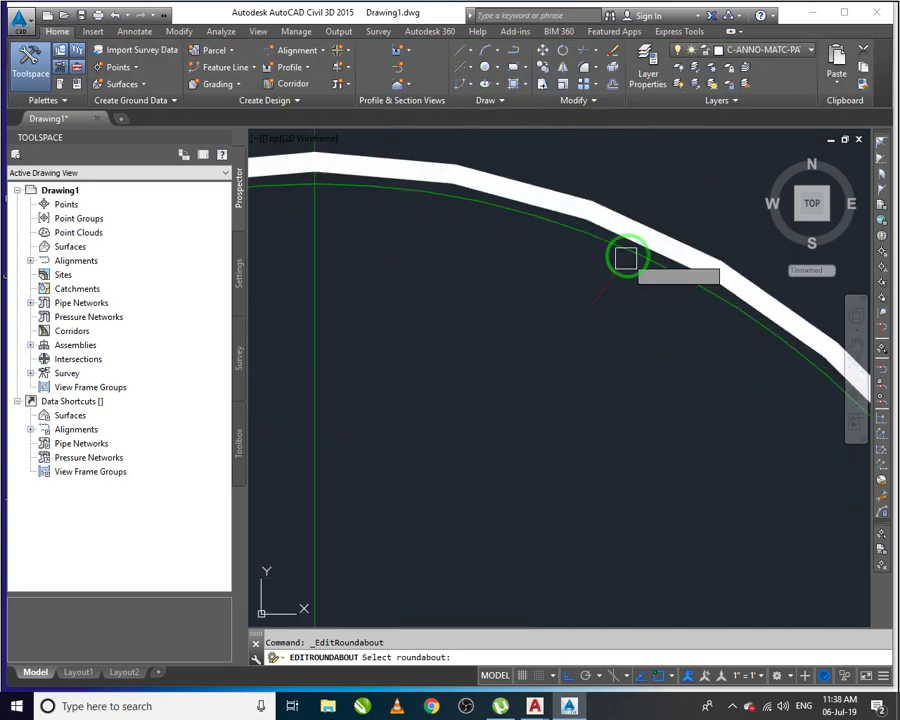
pyautogui.click(615, 298)
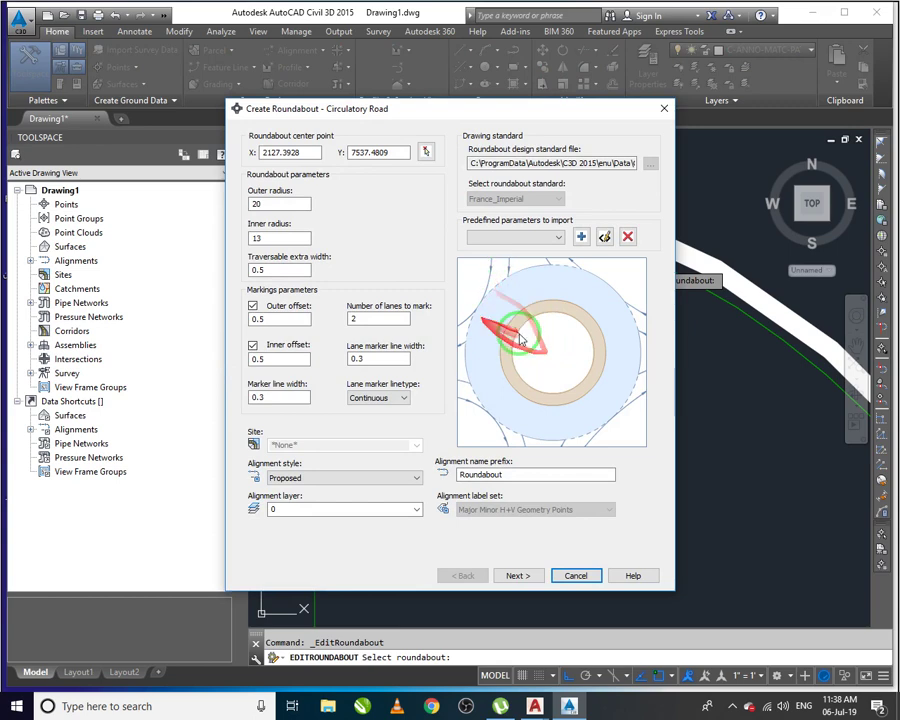
# Step: Set the circulatory road's lane marker linetype to DASHED and finish the edit with the approach and island parameters kept
pyautogui.click(400, 398)
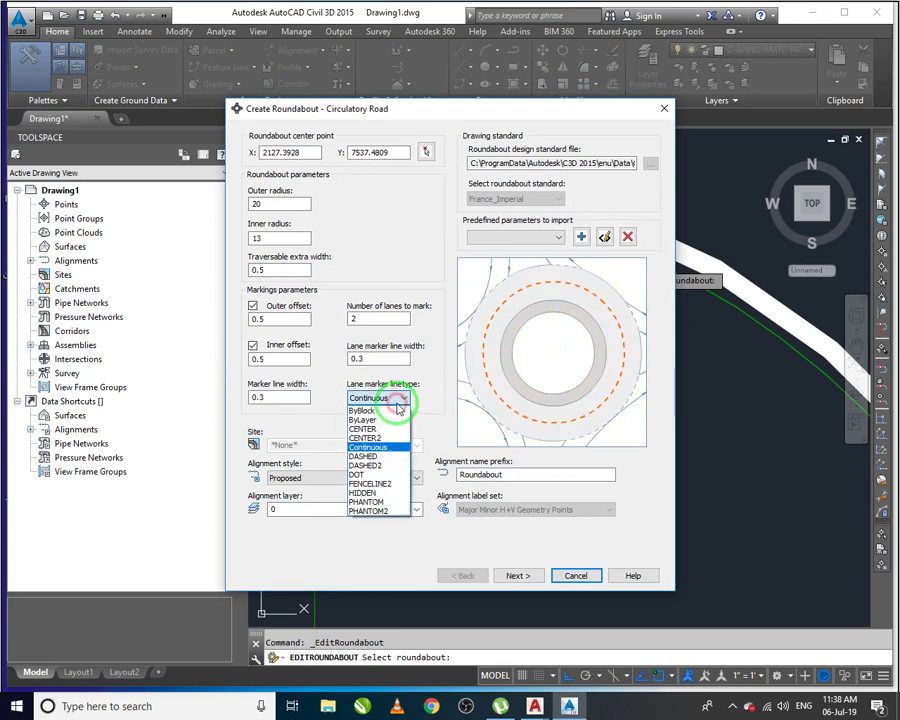
pyautogui.click(394, 460)
pyautogui.click(518, 576)
pyautogui.click(522, 577)
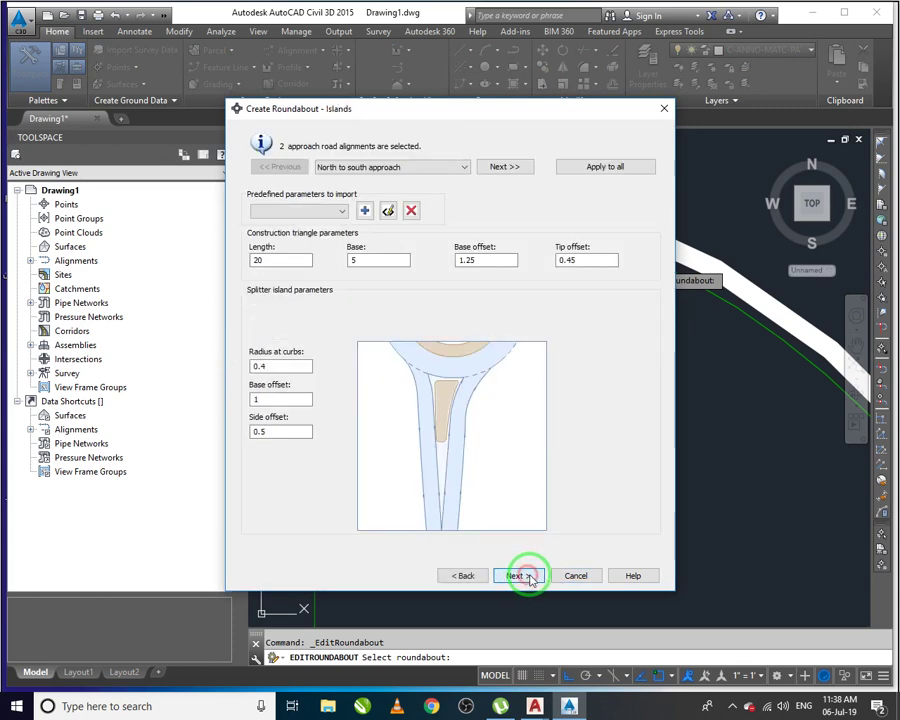
pyautogui.click(530, 578)
pyautogui.click(522, 630)
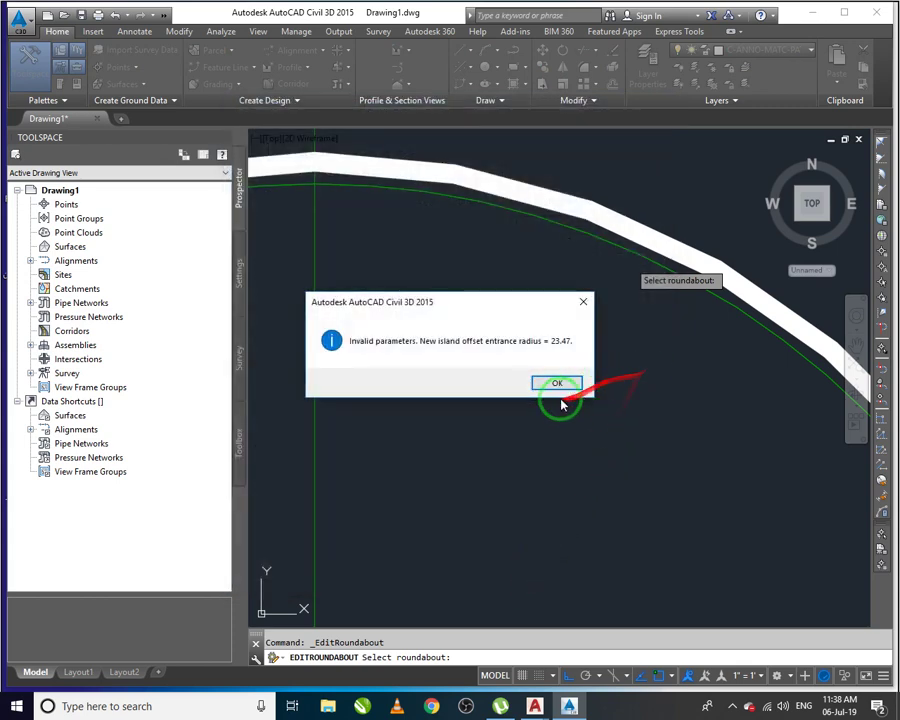
pyautogui.click(557, 384)
# Step: Clear the selection and examine the dashed lane marking around the roundabout and its unconnected south and west sides
pyautogui.scroll(-3, 570, 356)
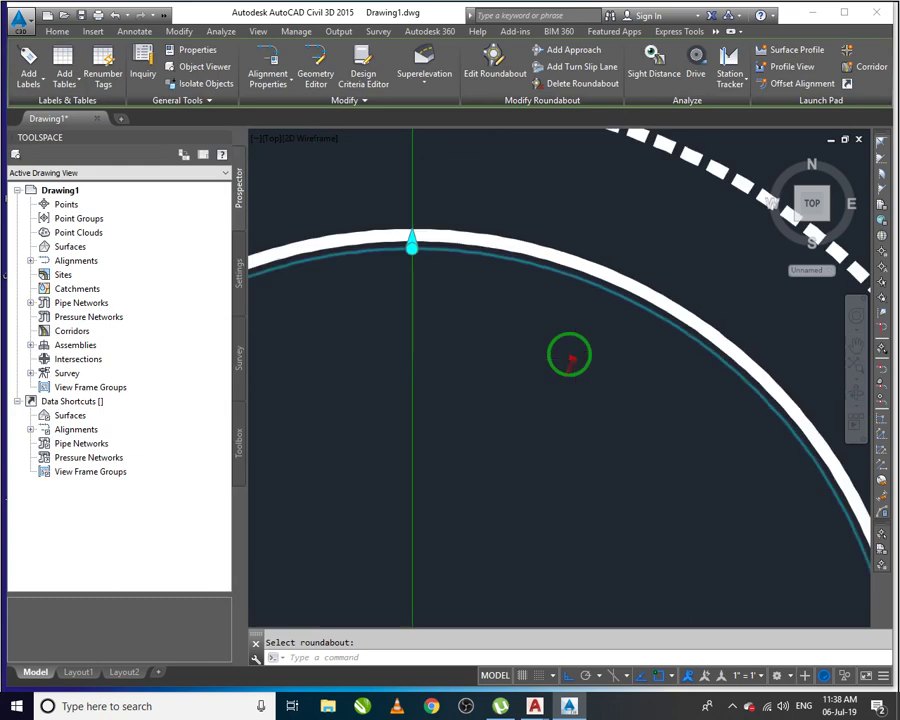
pyautogui.scroll(-4, 570, 356)
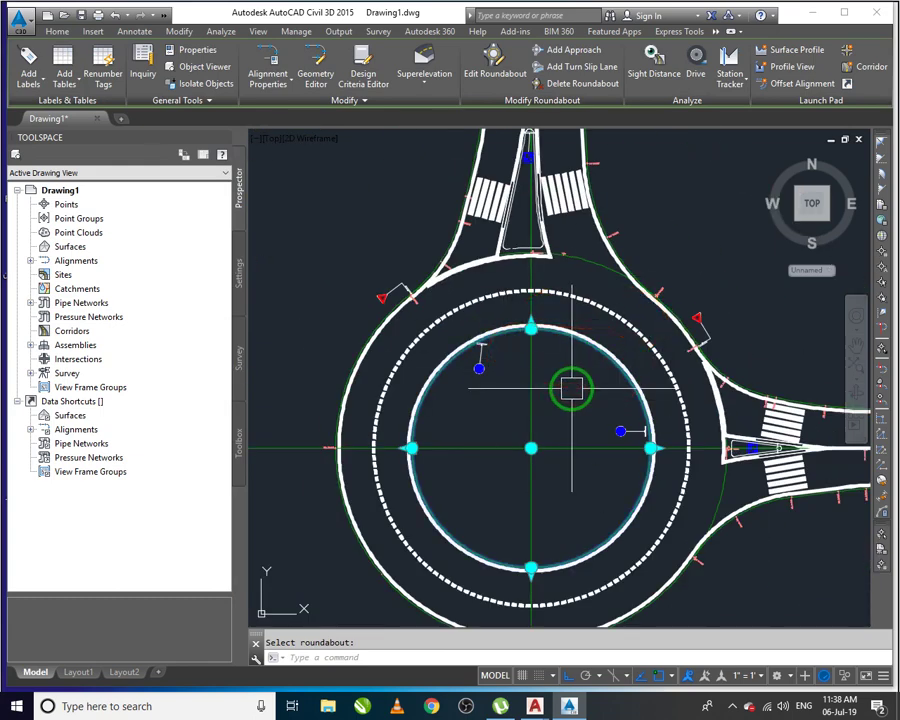
pyautogui.moveTo(584, 373); pyautogui.dragTo(572, 333, button='middle')
pyautogui.scroll(-2, 572, 333)
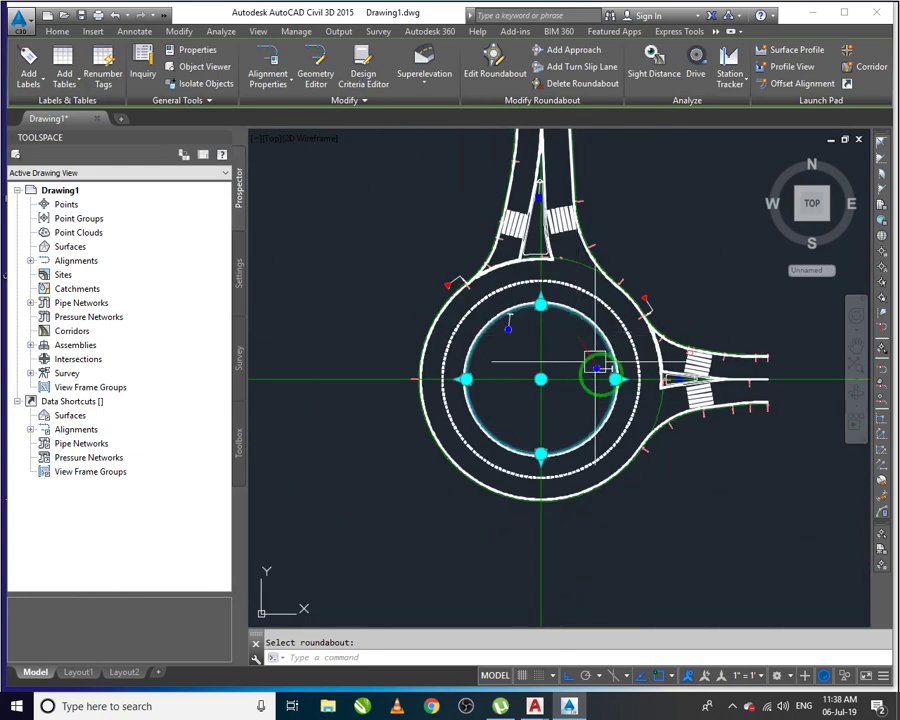
pyautogui.click(711, 517)
pyautogui.press('Escape')
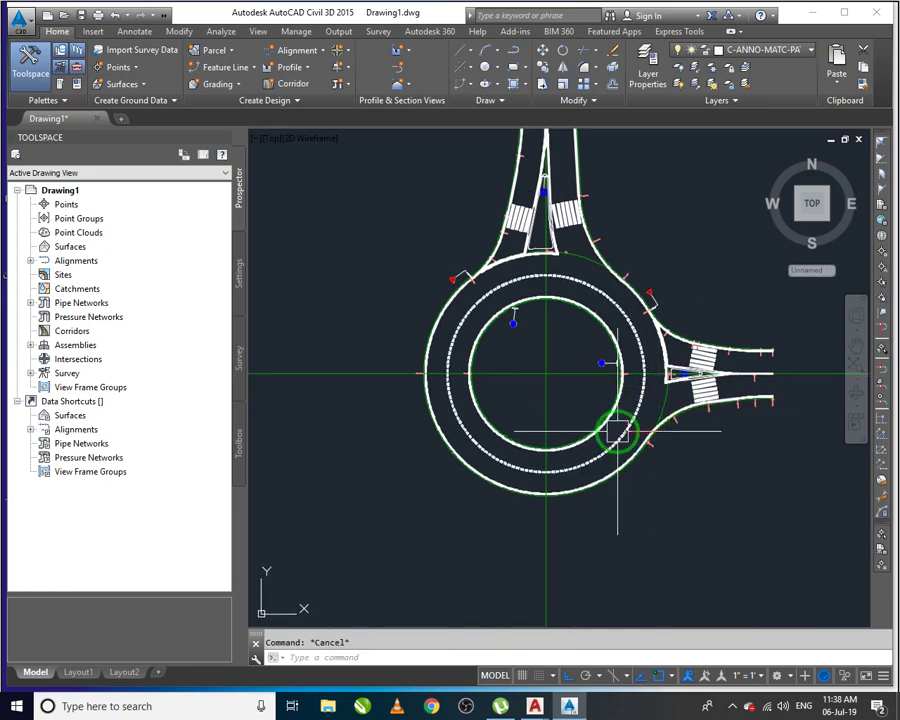
pyautogui.scroll(4, 627, 434)
pyautogui.scroll(-3, 649, 457)
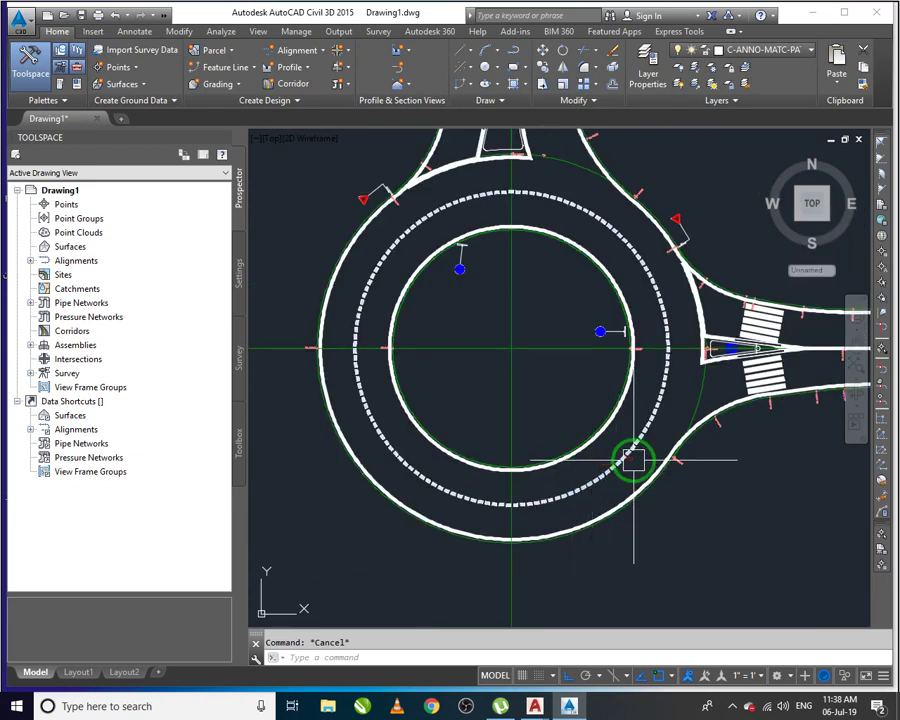
pyautogui.scroll(-2, 633, 460)
pyautogui.scroll(-1, 520, 376)
pyautogui.scroll(1, 430, 356)
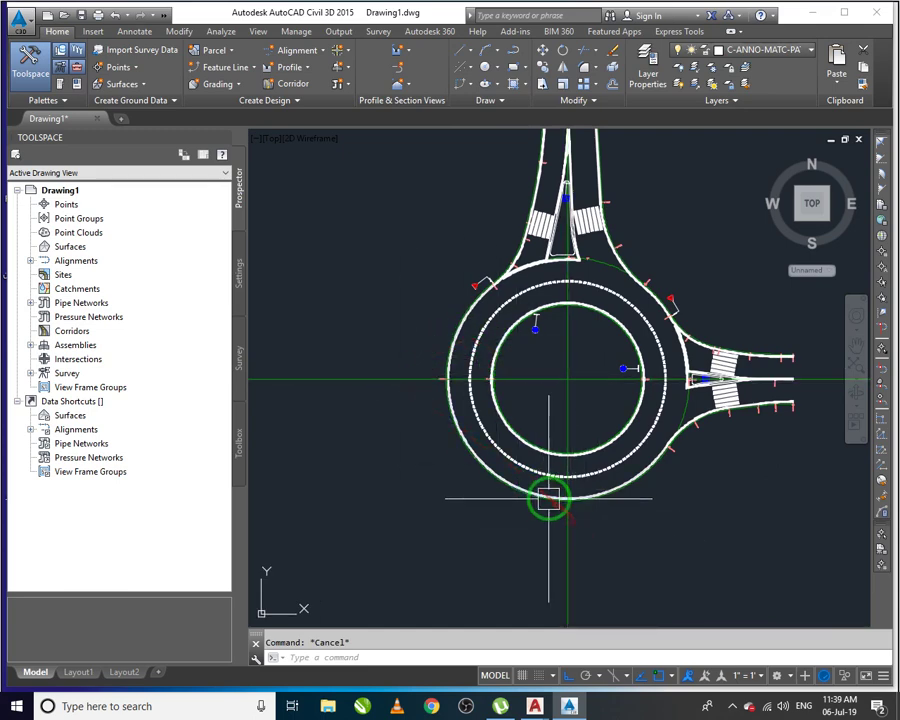
pyautogui.scroll(-2, 540, 460)
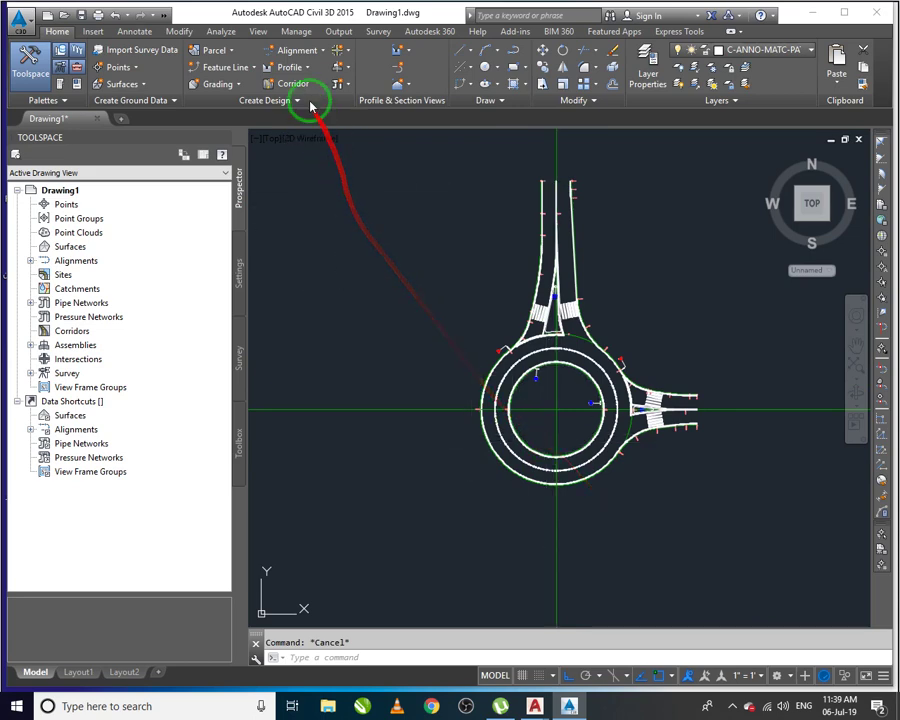
# Step: Start adding approaches to the roundabout, selecting its circular area and the roads running south and west as approach roads
pyautogui.click(345, 52)
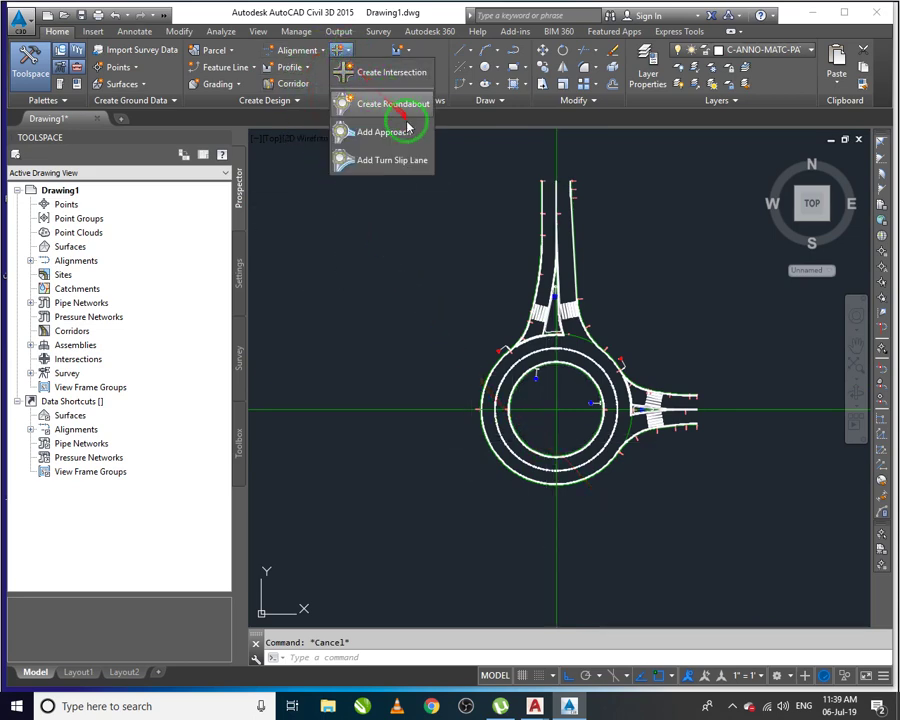
pyautogui.click(402, 131)
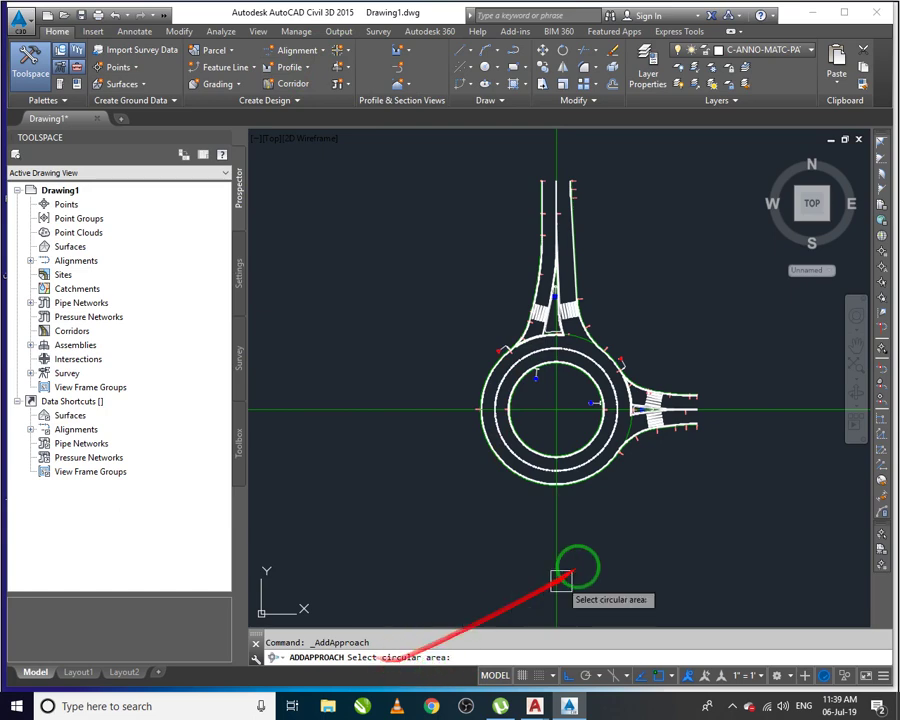
pyautogui.scroll(8, 581, 436)
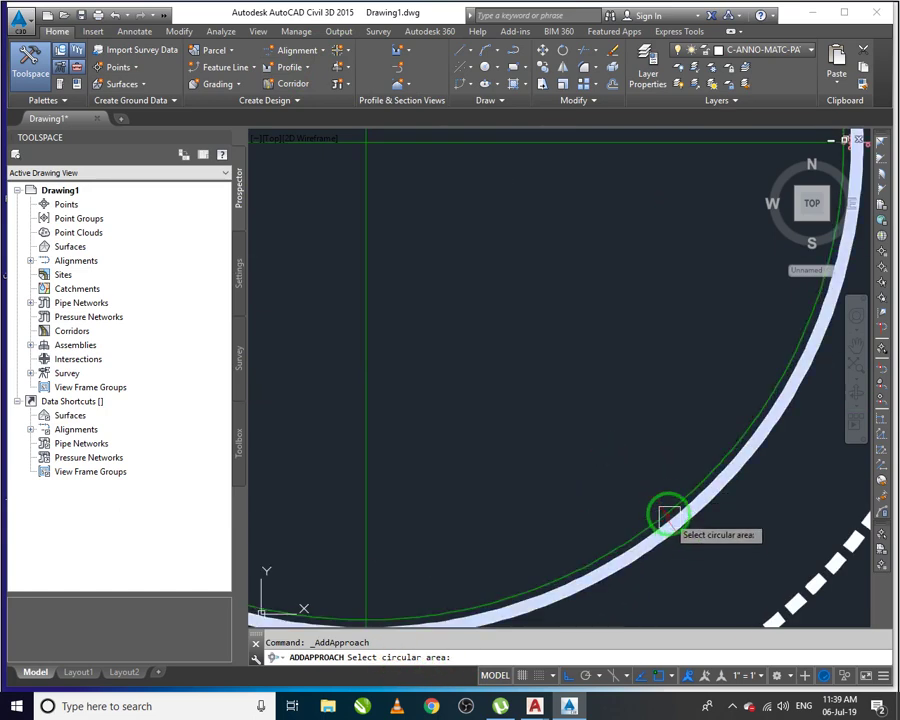
pyautogui.click(666, 508)
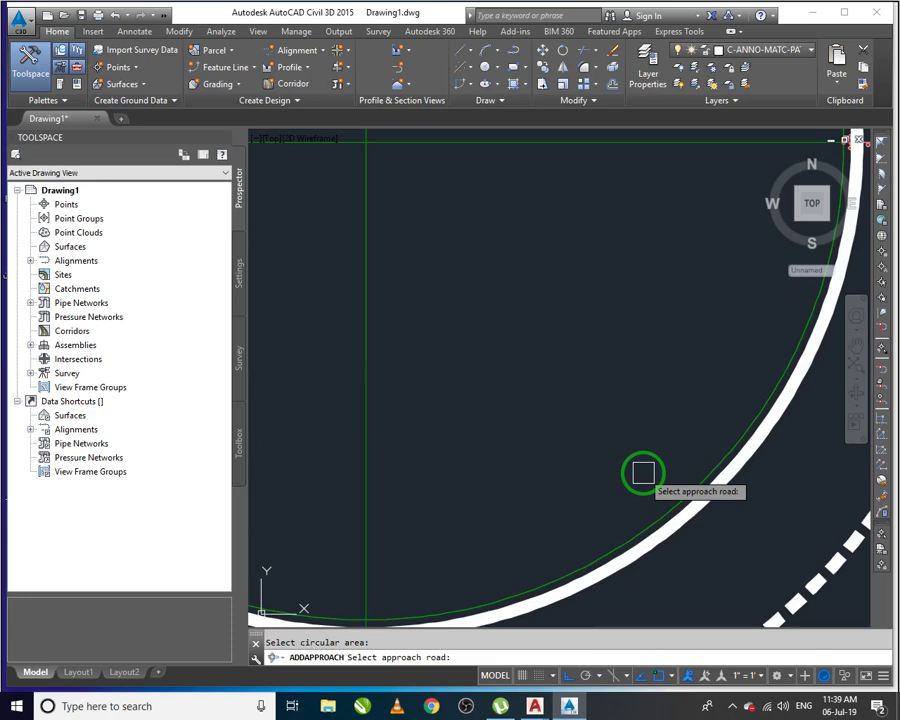
pyautogui.scroll(-5, 518, 542)
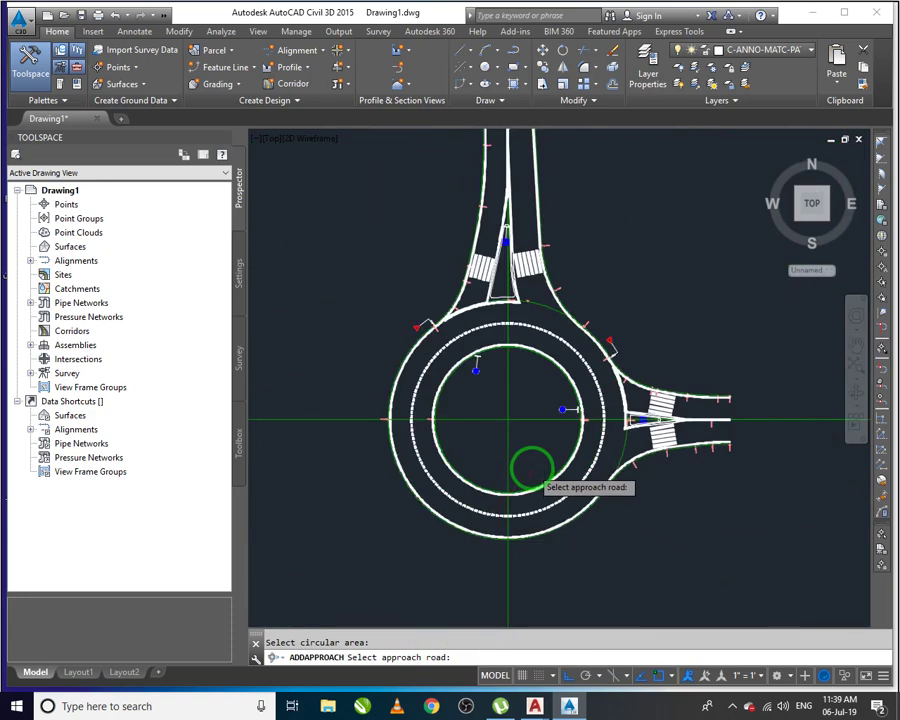
pyautogui.scroll(-3, 528, 510)
pyautogui.click(525, 535)
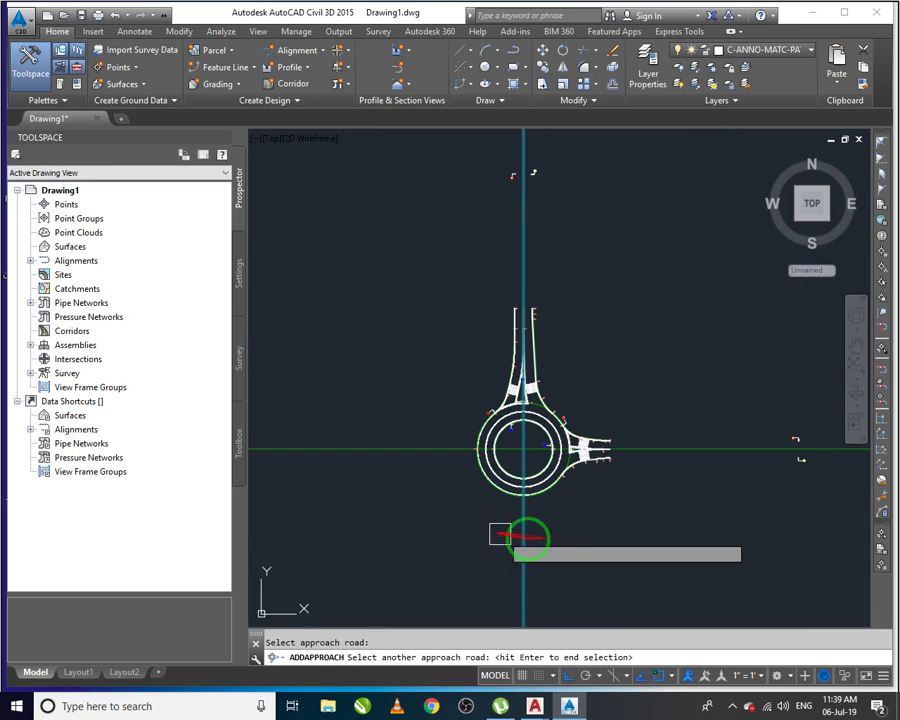
pyautogui.click(419, 458)
pyautogui.rightClick(444, 543)
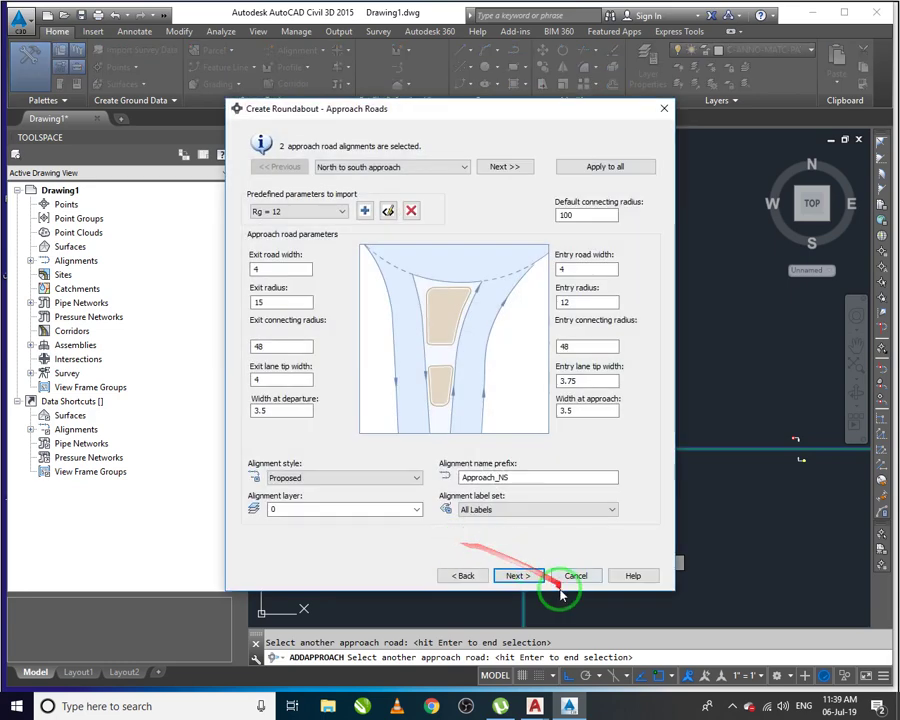
pyautogui.click(292, 212)
pyautogui.click(297, 248)
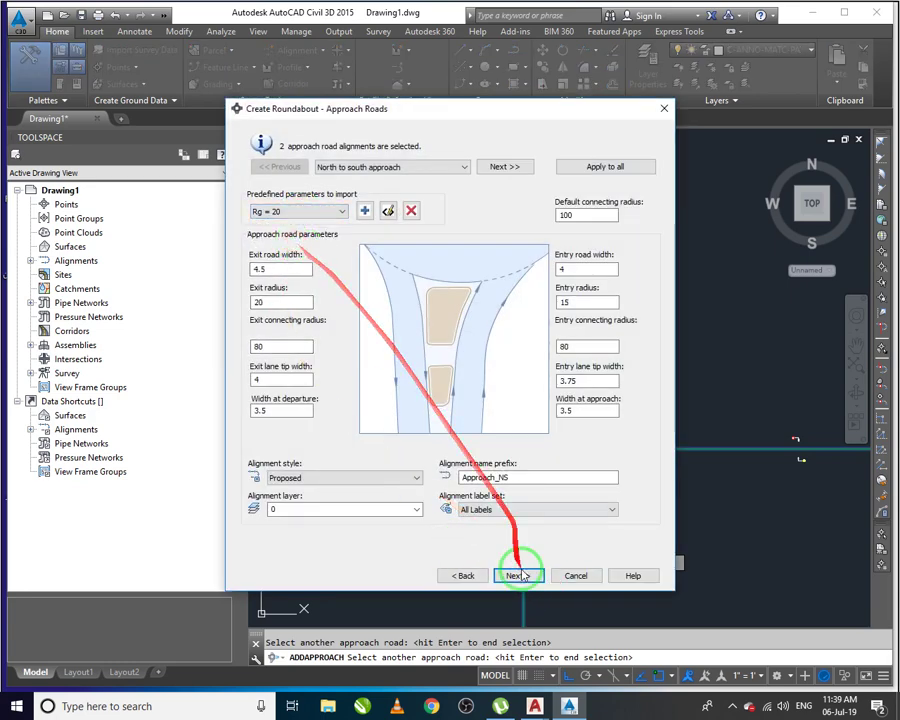
pyautogui.click(470, 579)
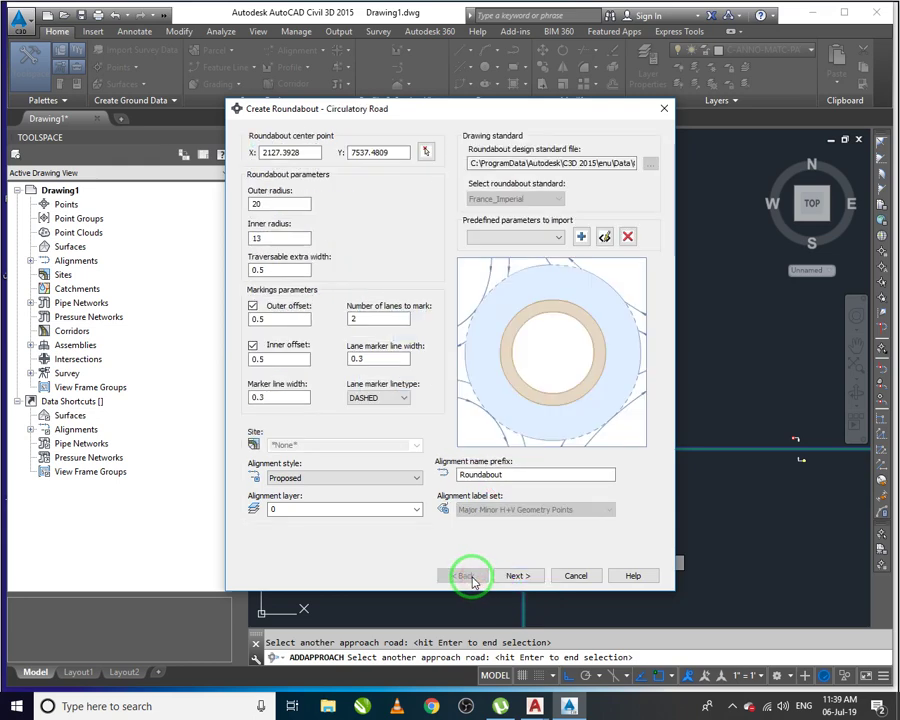
pyautogui.click(512, 577)
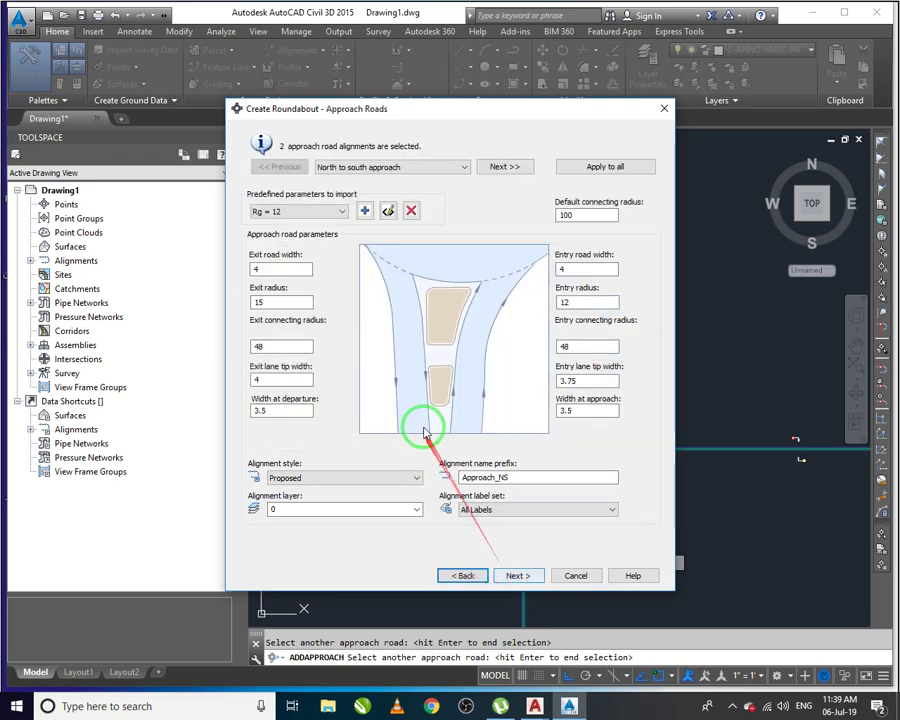
# Step: Import the predefined Rg = 20 parameters for the north-to-south approach road and finish adding both approaches with the island settings kept
pyautogui.click(299, 214)
pyautogui.click(303, 243)
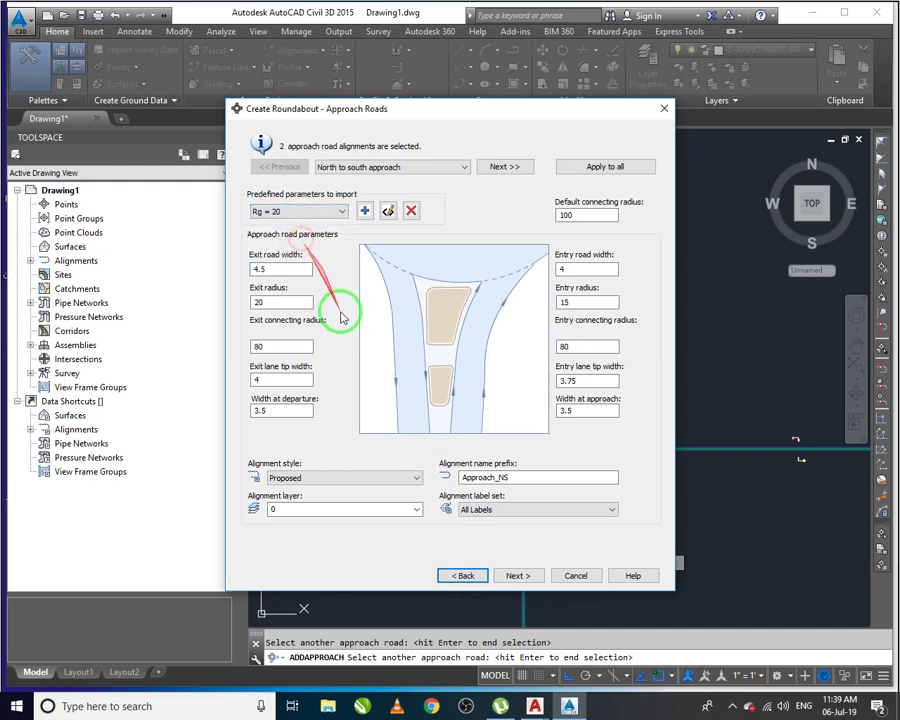
pyautogui.click(517, 576)
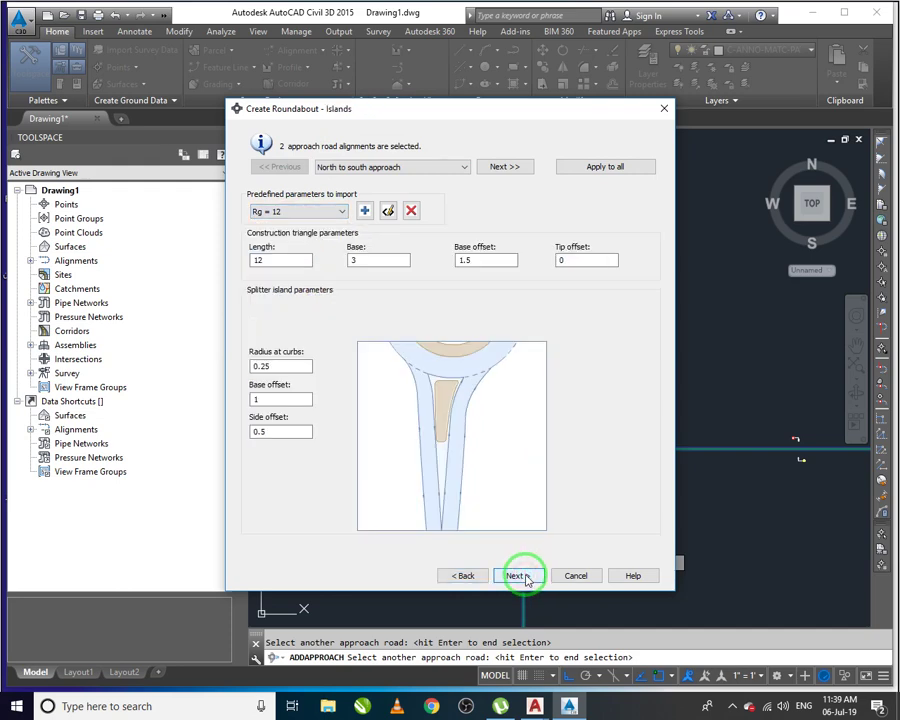
pyautogui.click(515, 576)
pyautogui.click(533, 577)
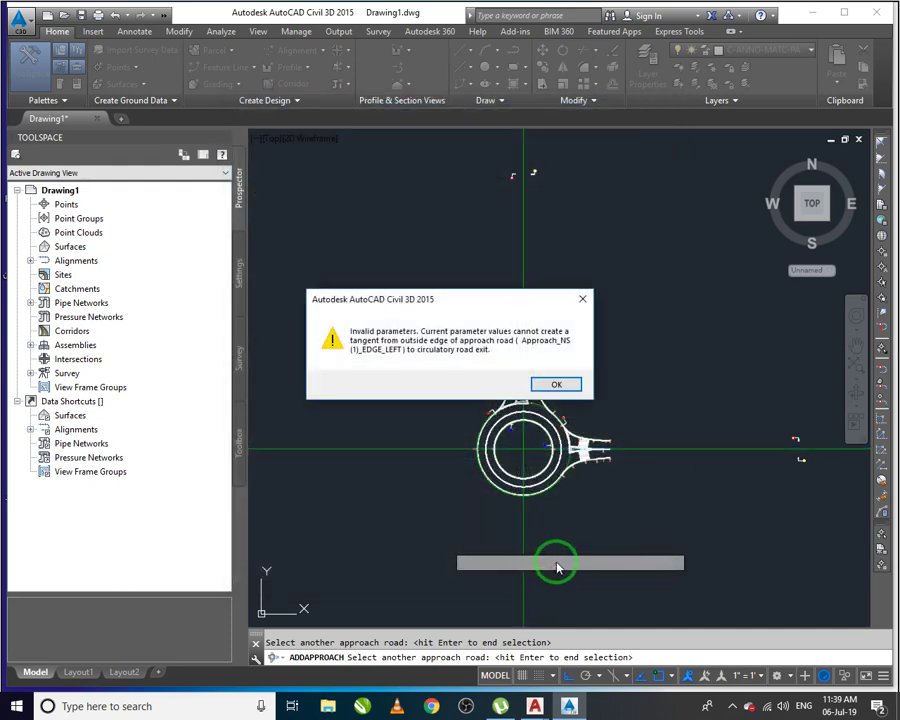
pyautogui.click(556, 380)
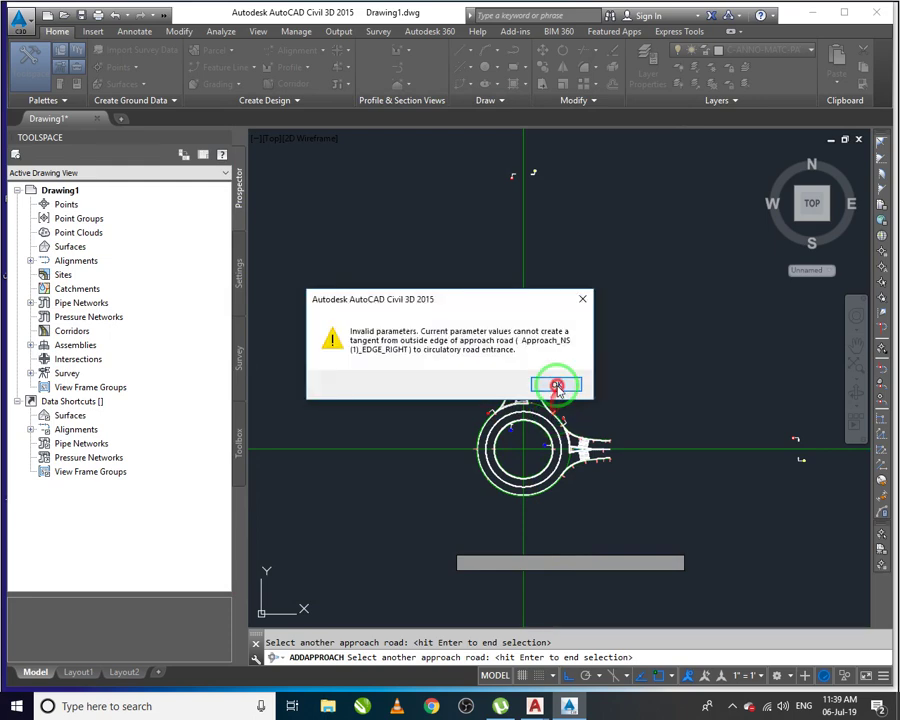
pyautogui.click(557, 382)
pyautogui.press('Return')
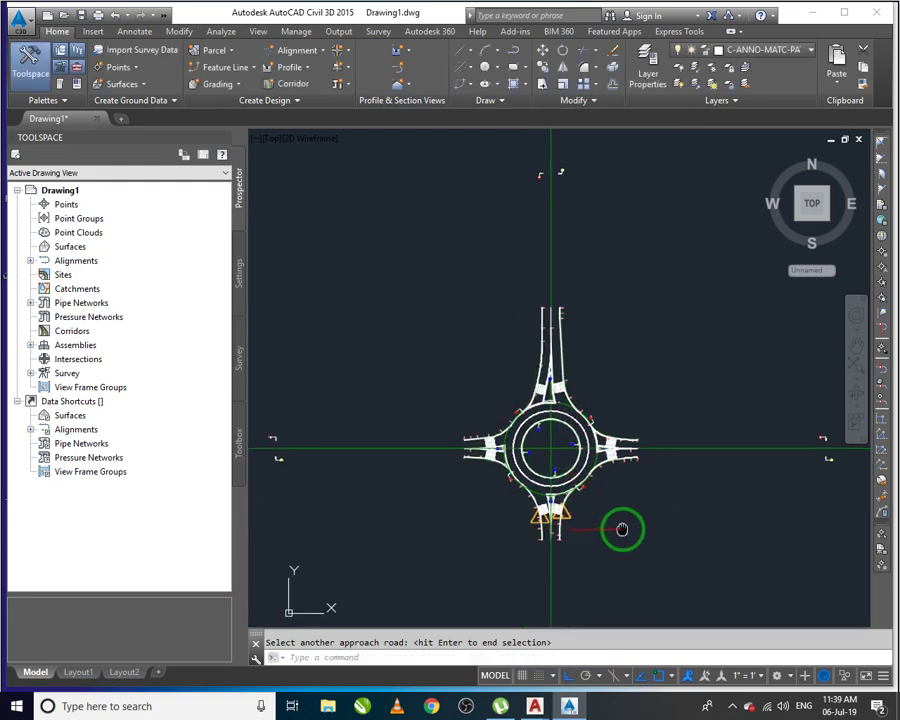
# Step: Examine the new south approach, including the warning triangles on its edges and its connections to the circulatory road
pyautogui.scroll(8, 615, 500)
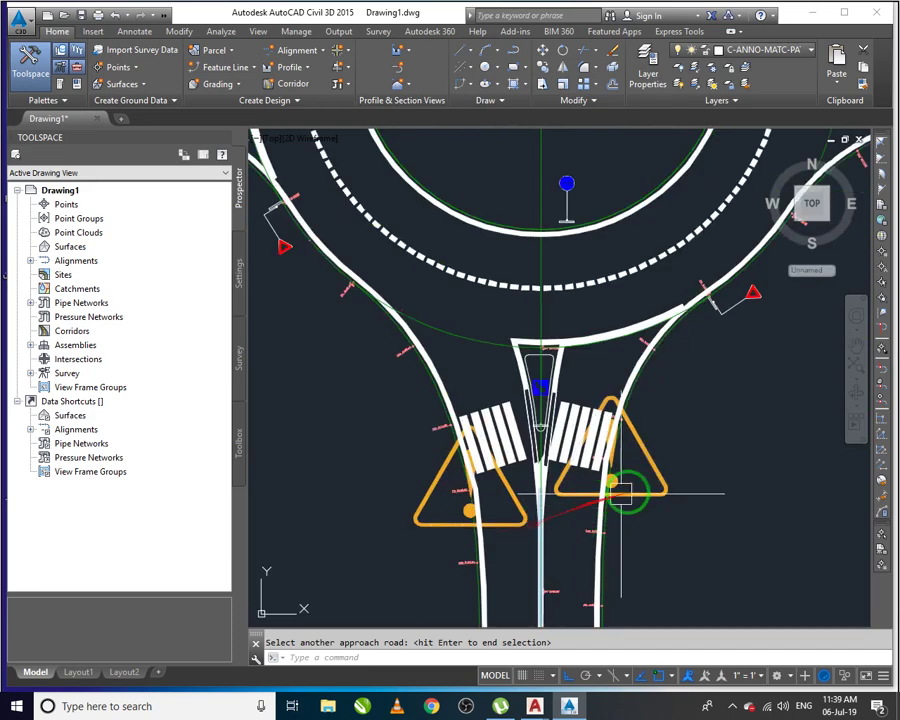
pyautogui.scroll(-3, 630, 490)
pyautogui.scroll(5, 418, 316)
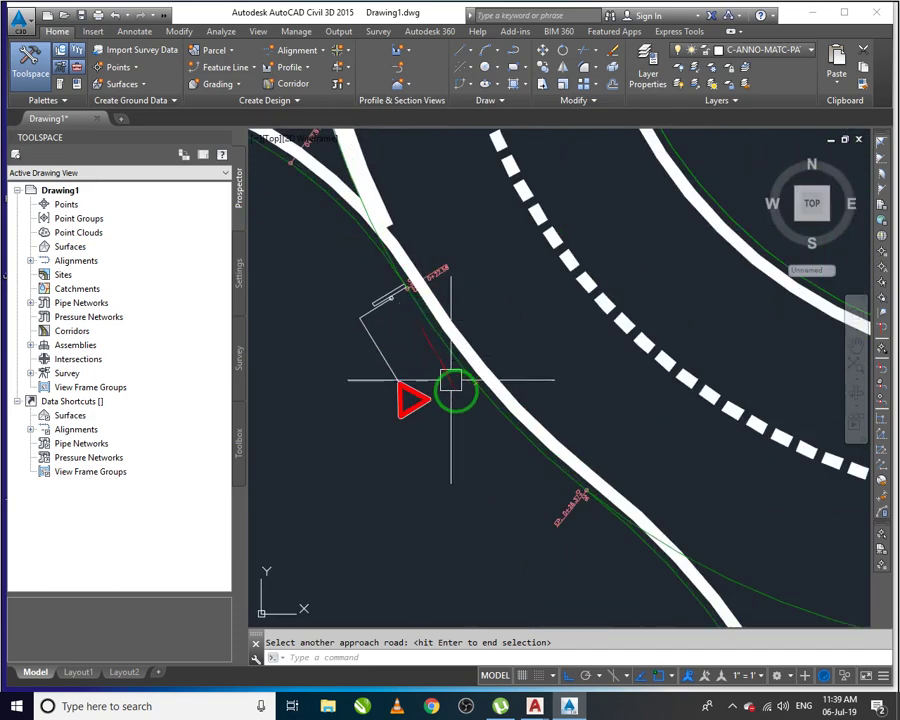
pyautogui.scroll(-5, 454, 462)
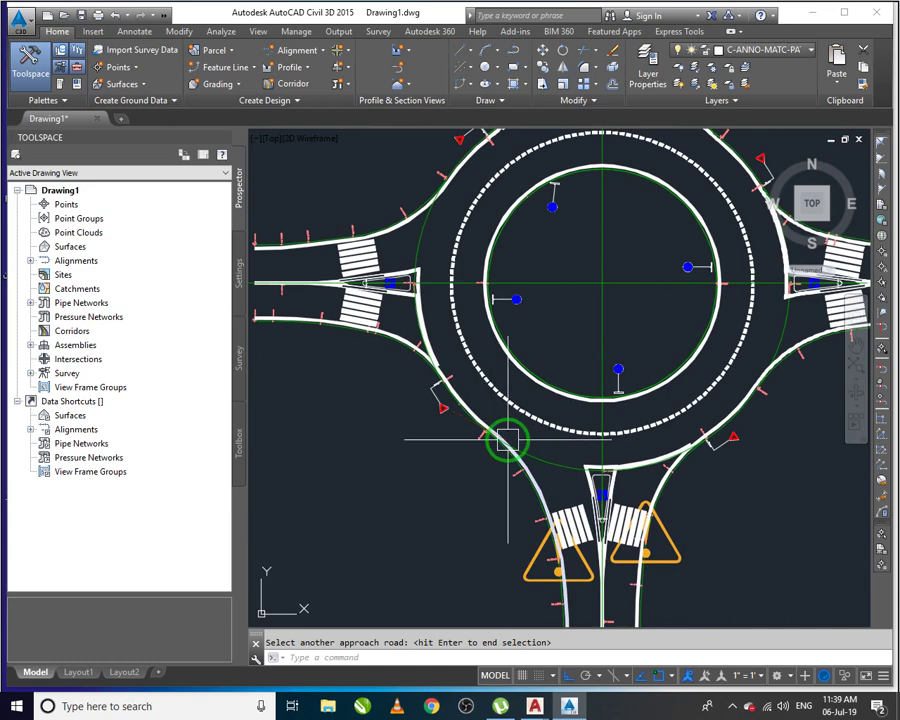
pyautogui.scroll(-3, 598, 424)
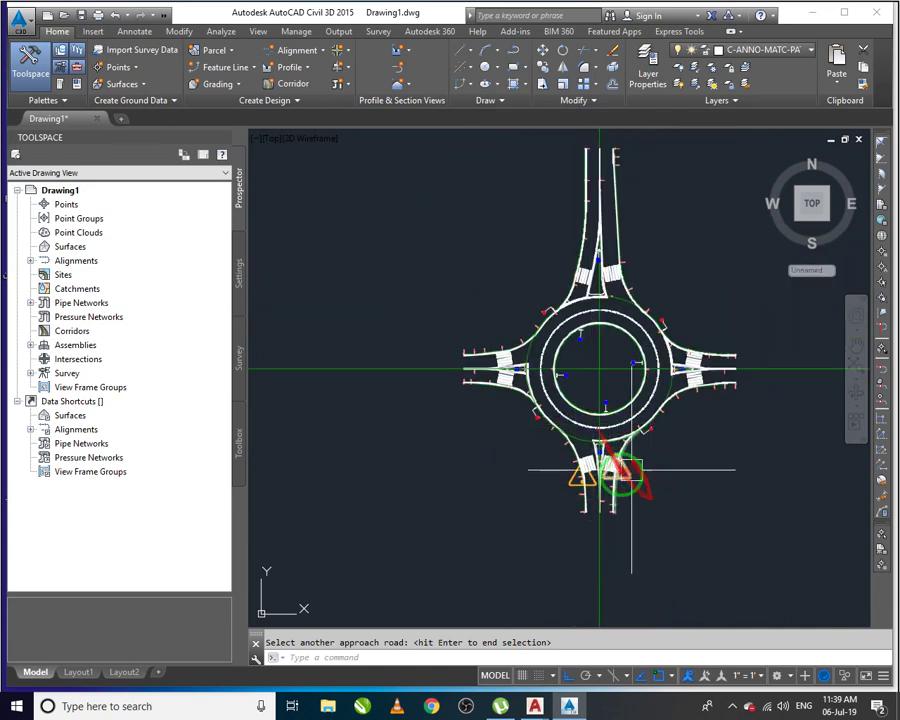
pyautogui.scroll(2, 608, 492)
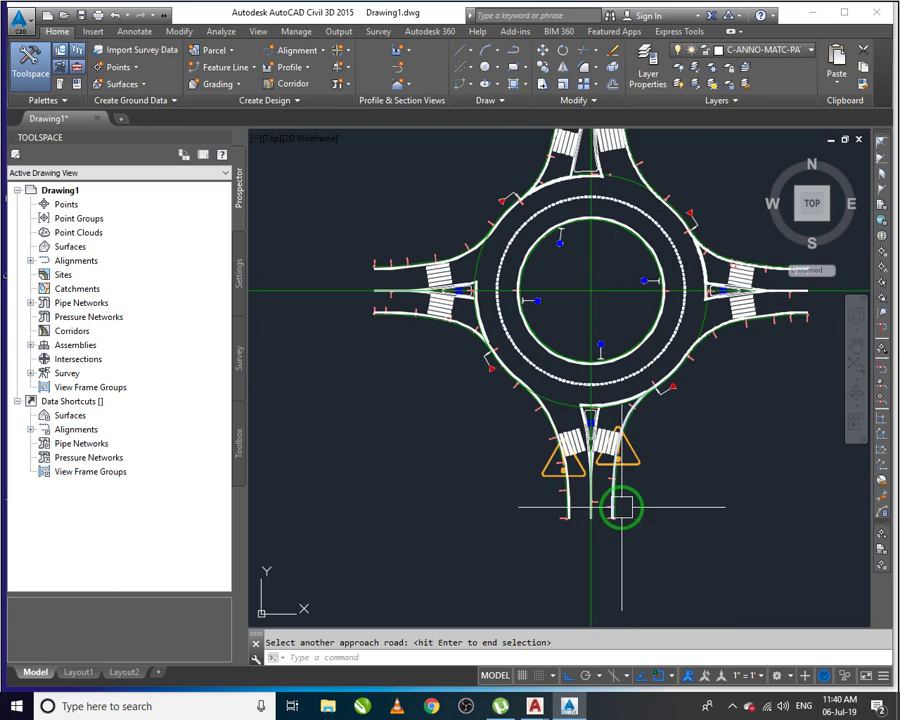
pyautogui.scroll(3, 621, 507)
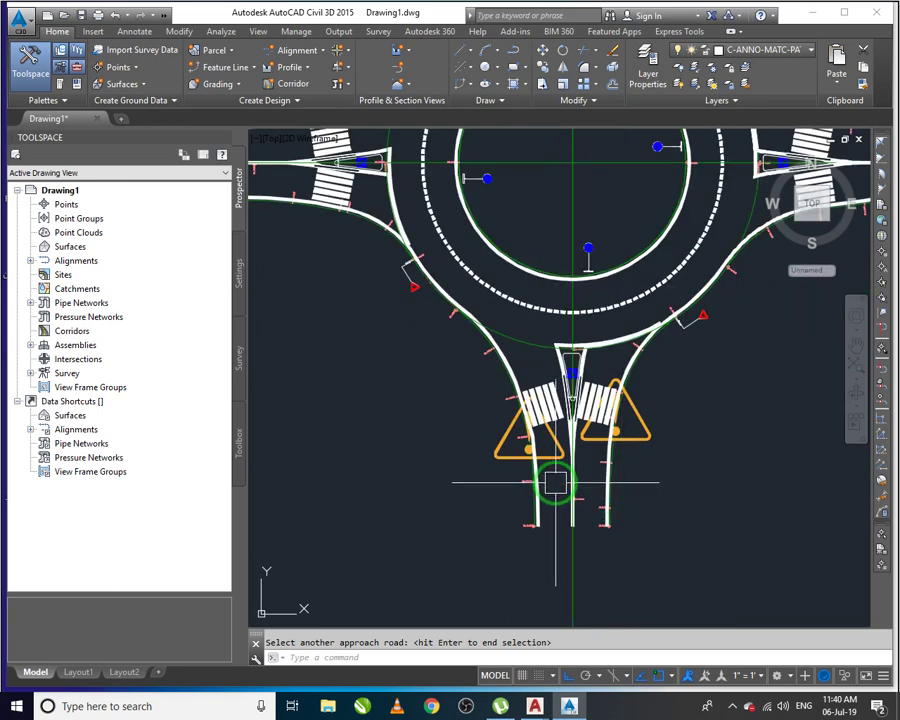
pyautogui.scroll(-3, 558, 477)
pyautogui.scroll(2, 557, 433)
pyautogui.scroll(-4, 556, 433)
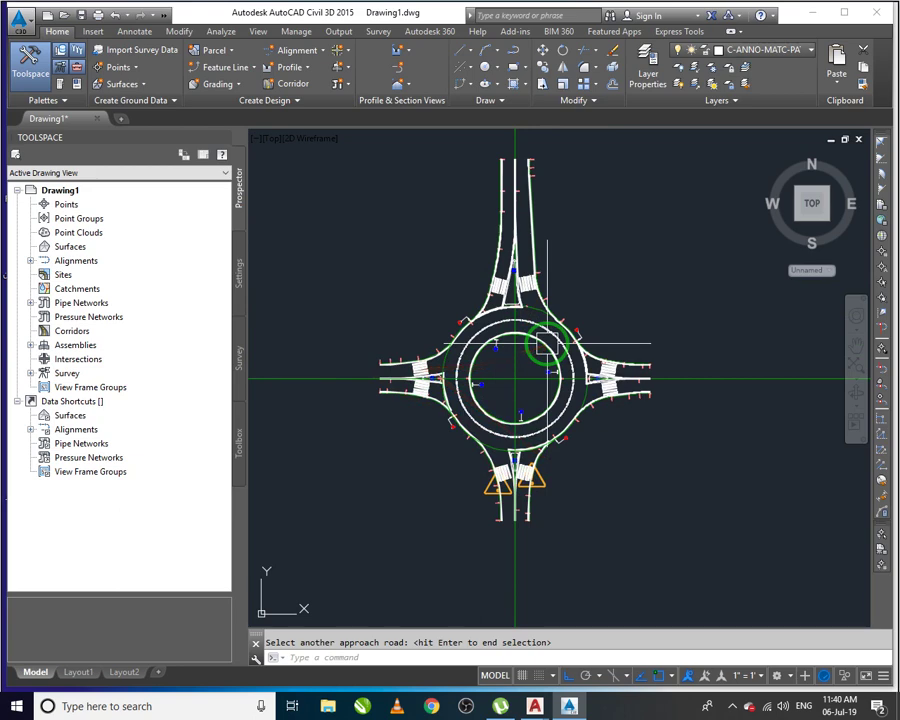
# Step: Examine the east approach's edges, entry markings and crosswalks, and compare the four approaches around the whole roundabout
pyautogui.scroll(5, 613, 381)
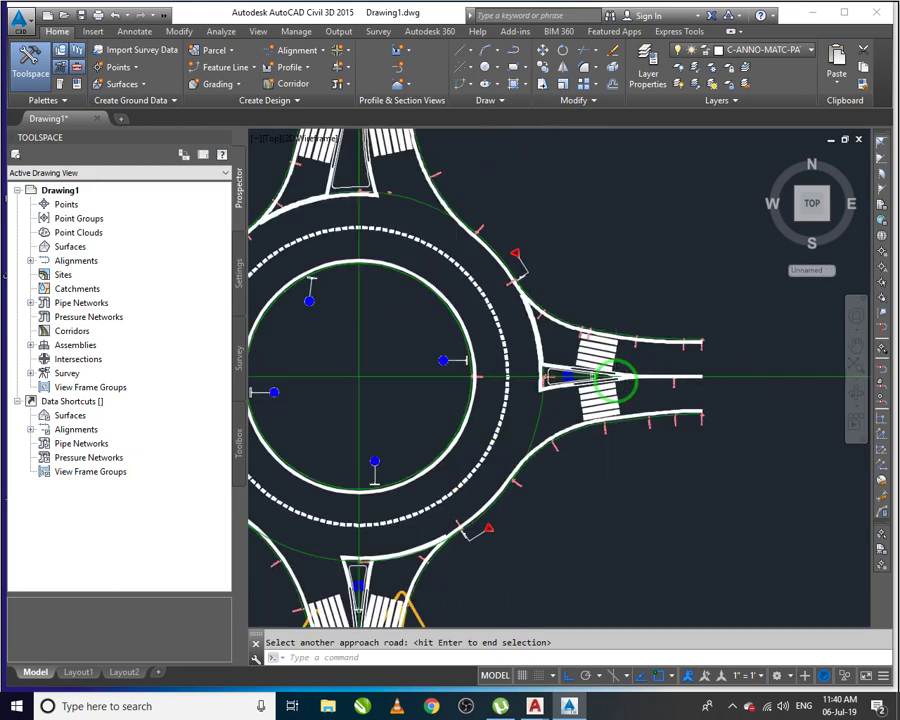
pyautogui.scroll(-1, 540, 350)
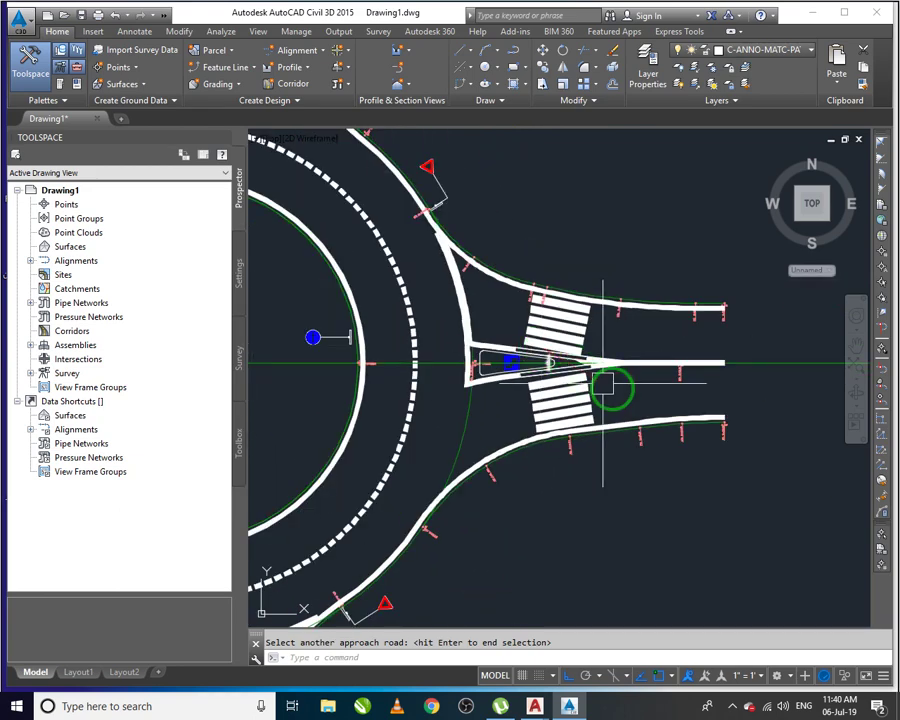
pyautogui.scroll(-3, 510, 372)
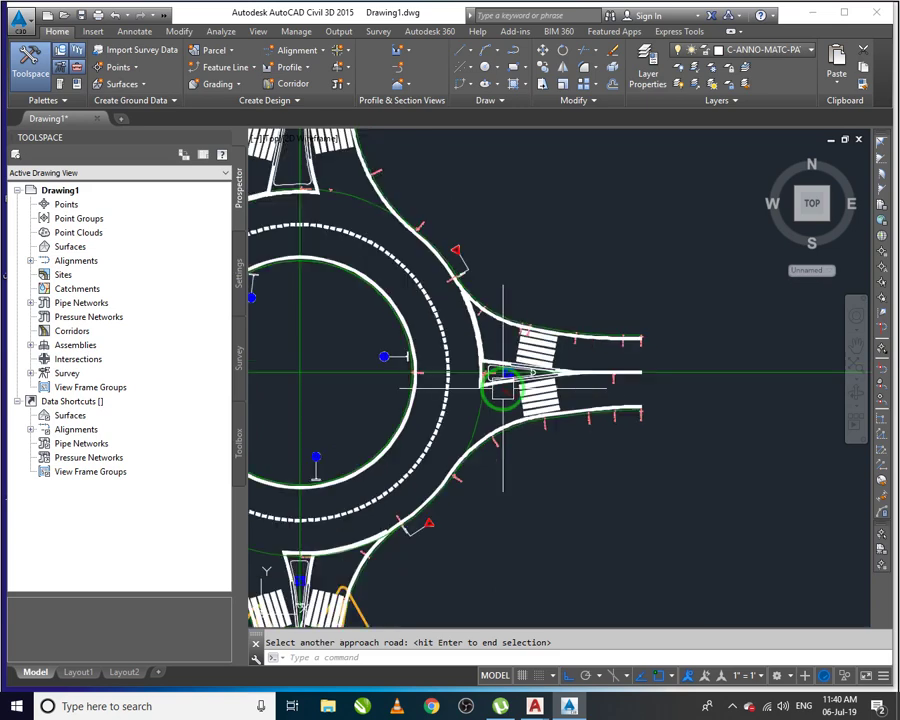
pyautogui.scroll(5, 426, 327)
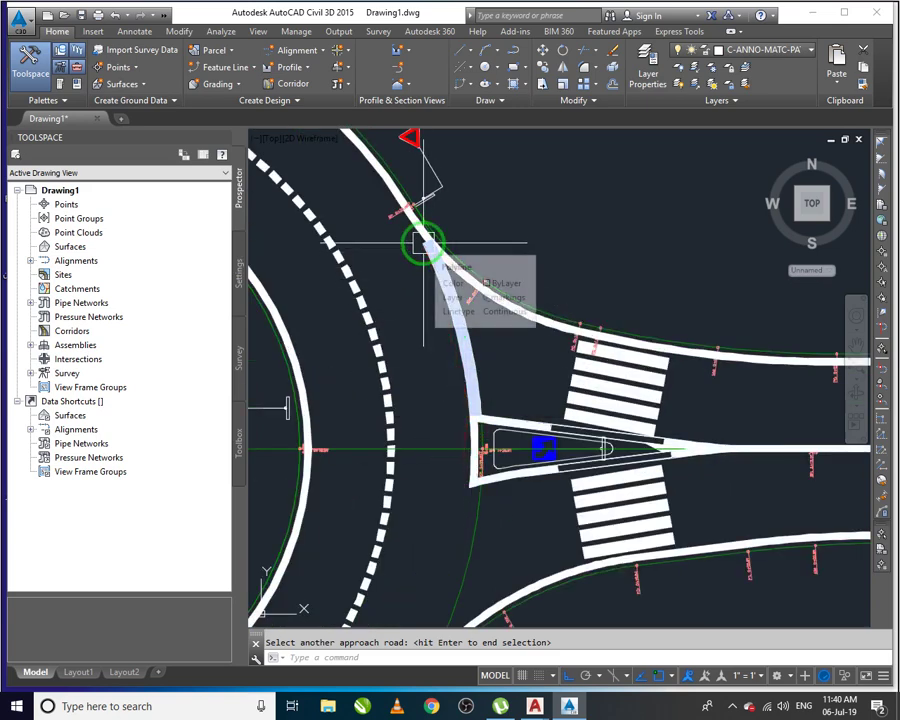
pyautogui.scroll(-3, 424, 243)
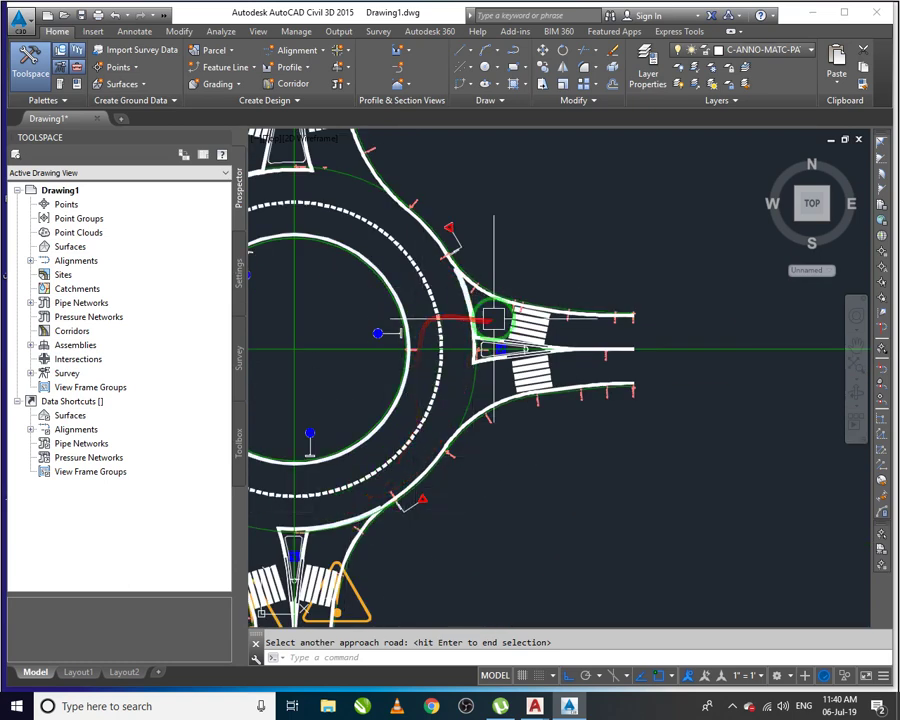
pyautogui.scroll(-5, 474, 342)
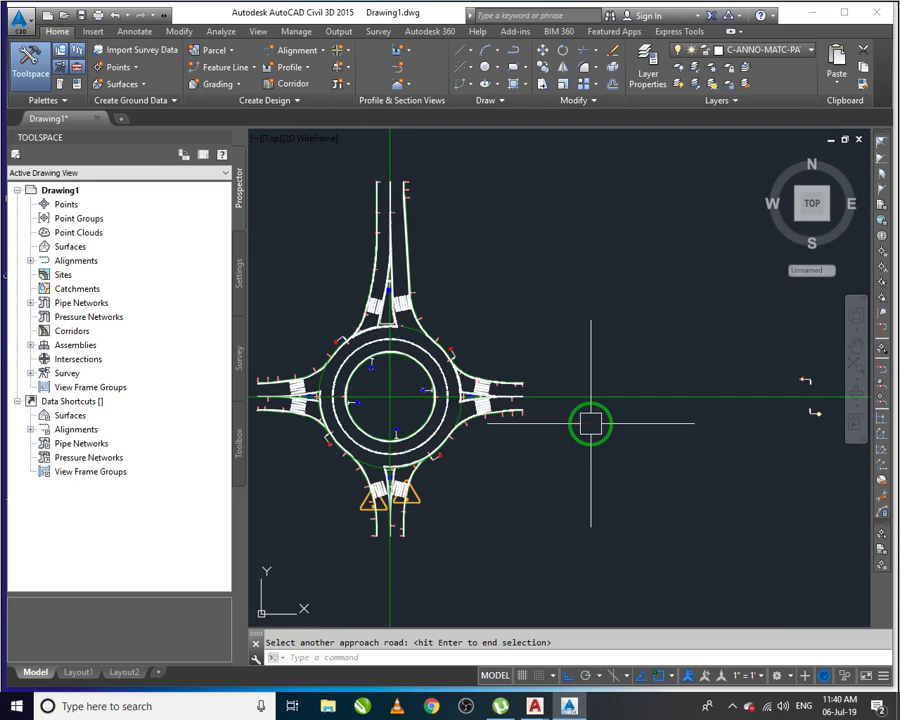
pyautogui.scroll(2, 446, 321)
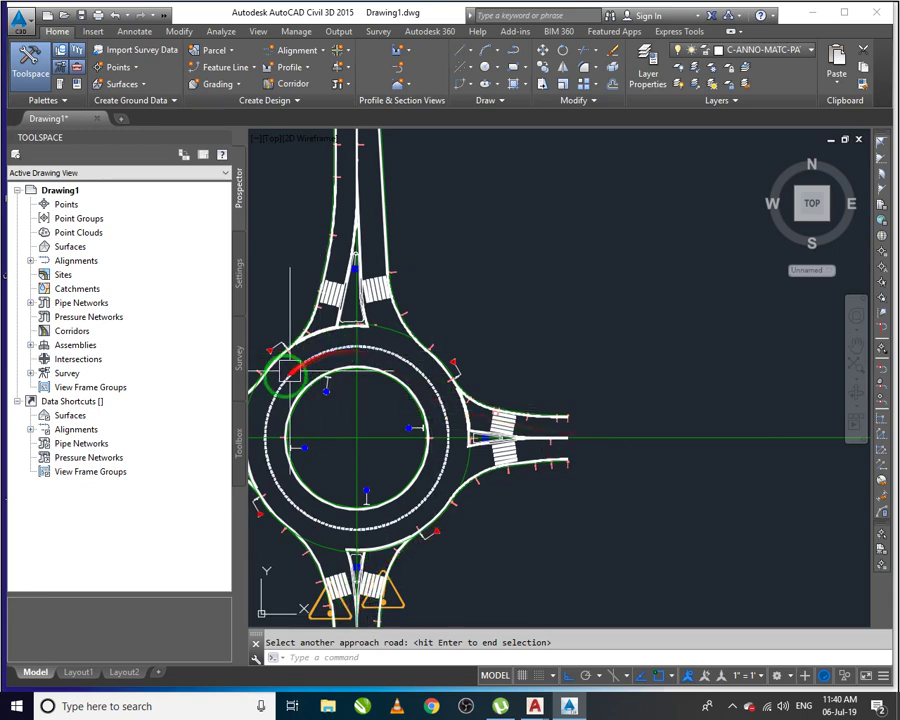
pyautogui.scroll(-3, 490, 428)
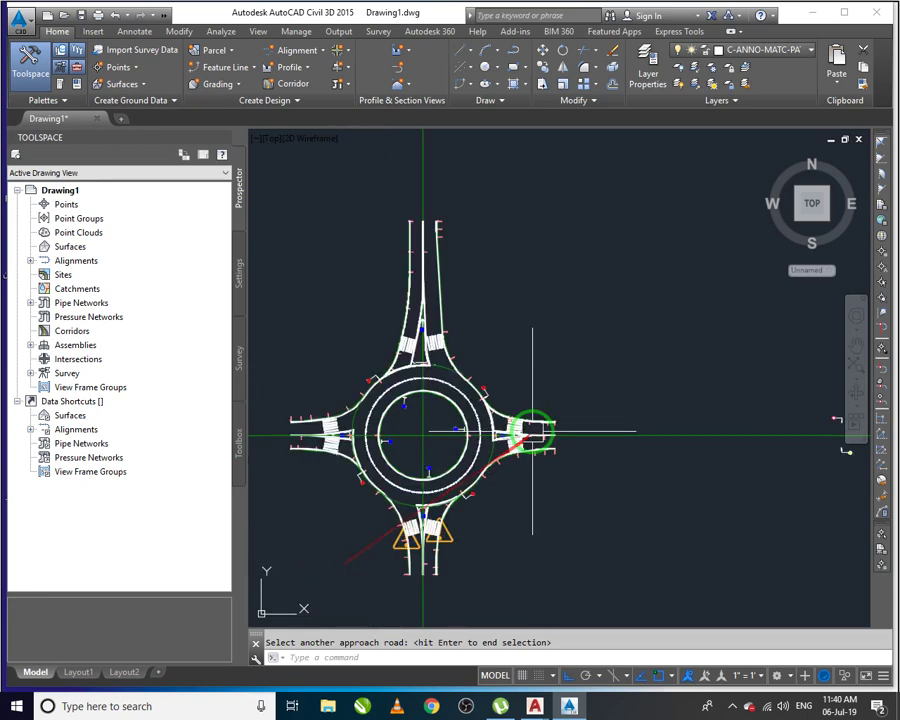
pyautogui.moveTo(577, 395); pyautogui.dragTo(645, 328, button='middle')
pyautogui.scroll(3, 583, 382)
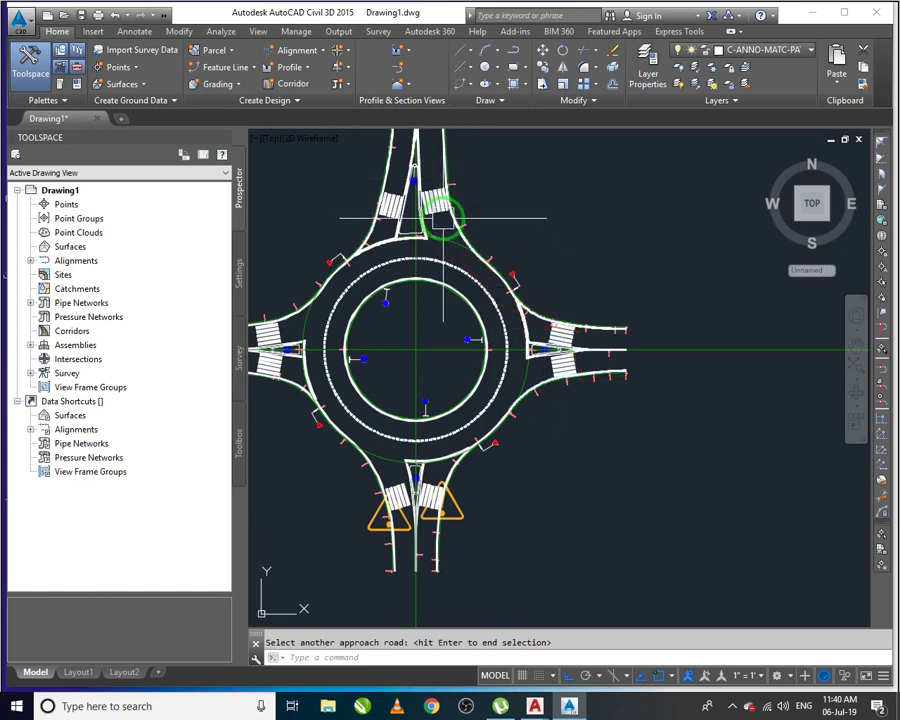
pyautogui.moveTo(546, 327)
pyautogui.mouseDown(button='middle')
pyautogui.moveTo(564, 346)
pyautogui.moveTo(598, 333)
pyautogui.mouseUp(button='middle')
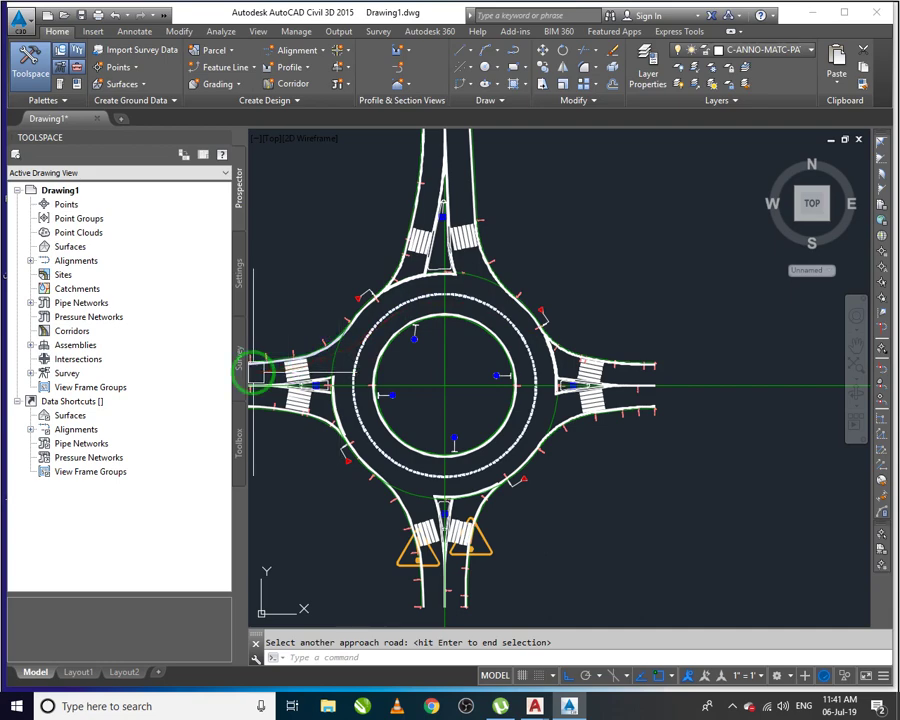
pyautogui.moveTo(628, 446); pyautogui.dragTo(662, 433, button='middle')
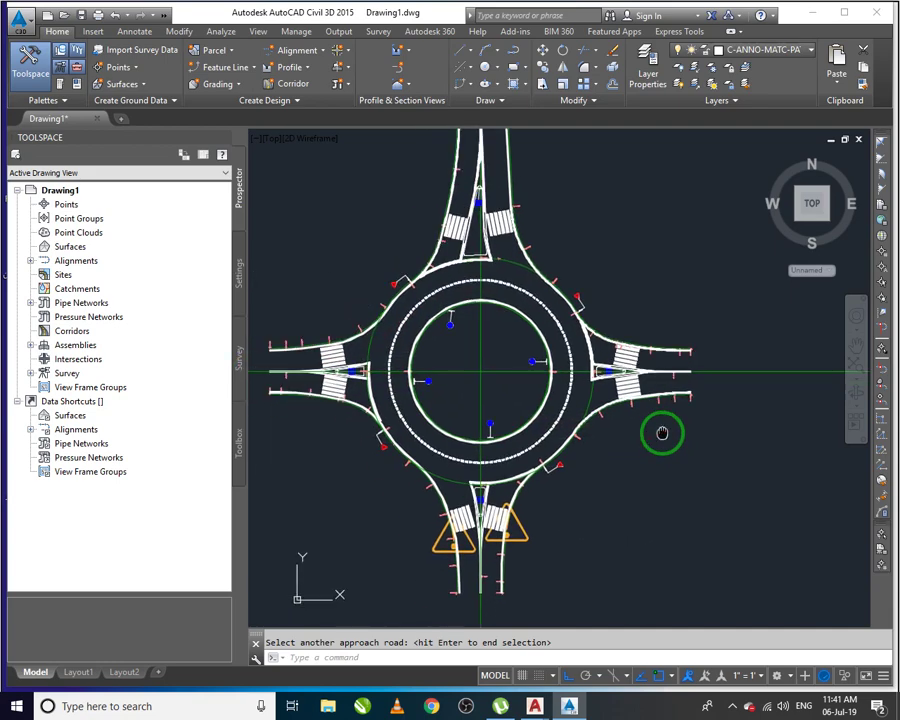
# Step: Examine the east approach's splitter island, its sign symbol and the crosswalk stripes on both sides of it
pyautogui.scroll(6, 567, 330)
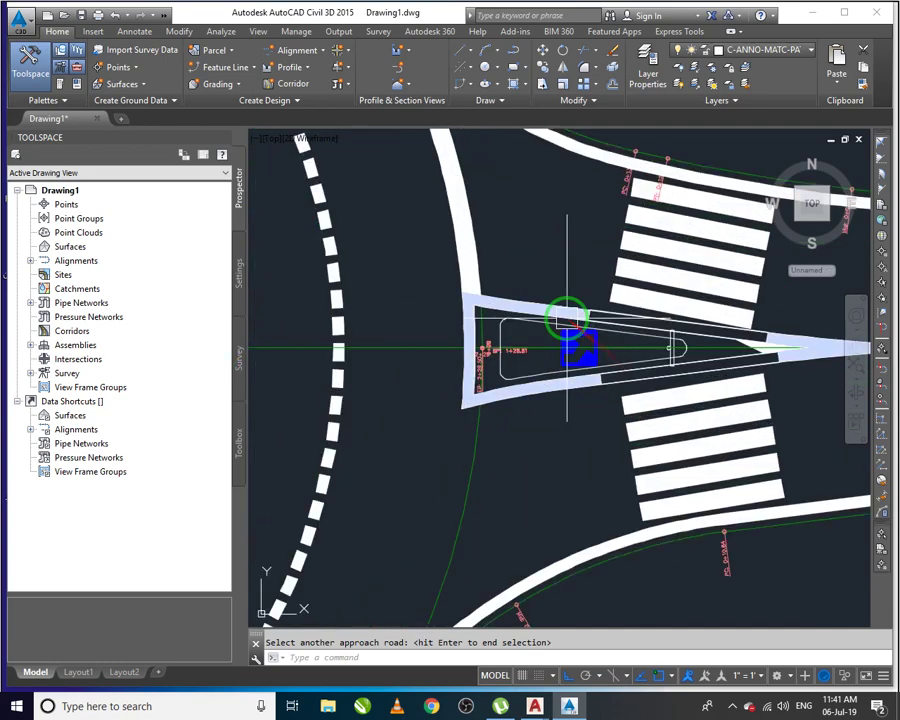
pyautogui.scroll(3, 567, 316)
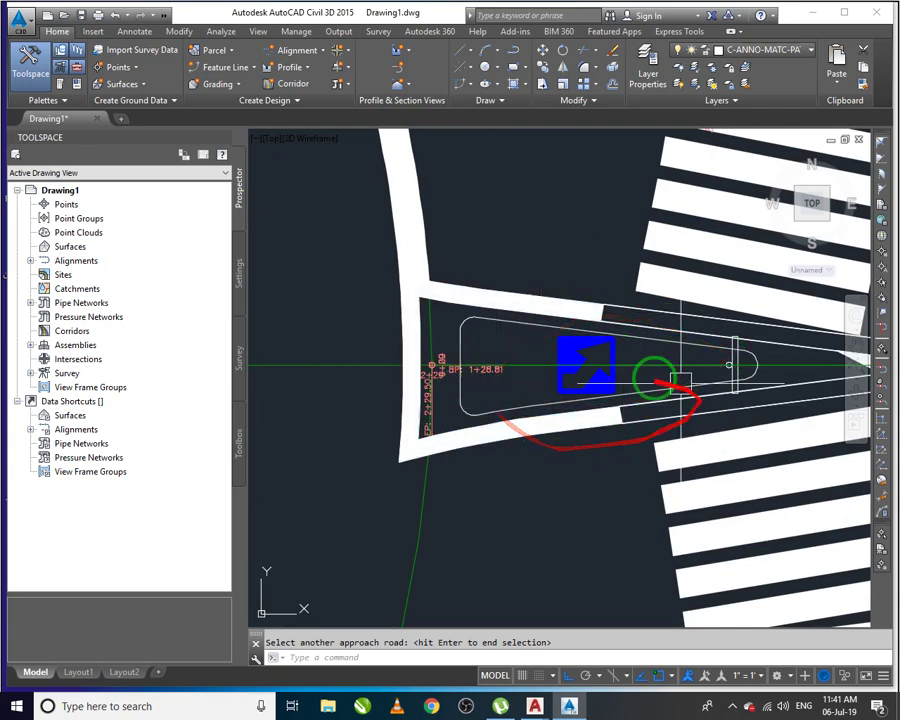
pyautogui.scroll(-6, 516, 366)
pyautogui.scroll(4, 530, 345)
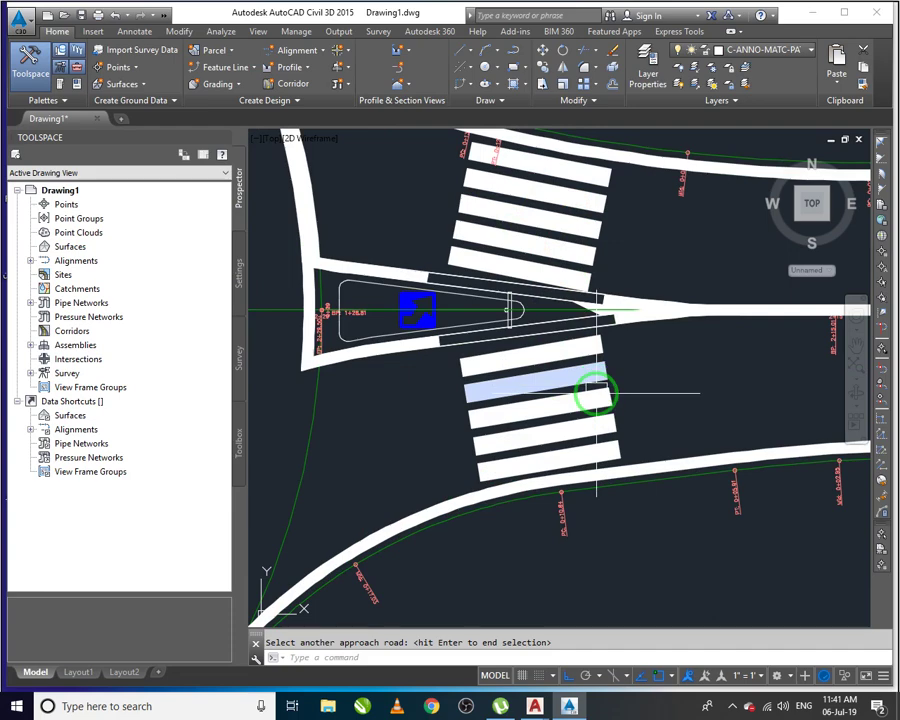
pyautogui.scroll(-5, 597, 395)
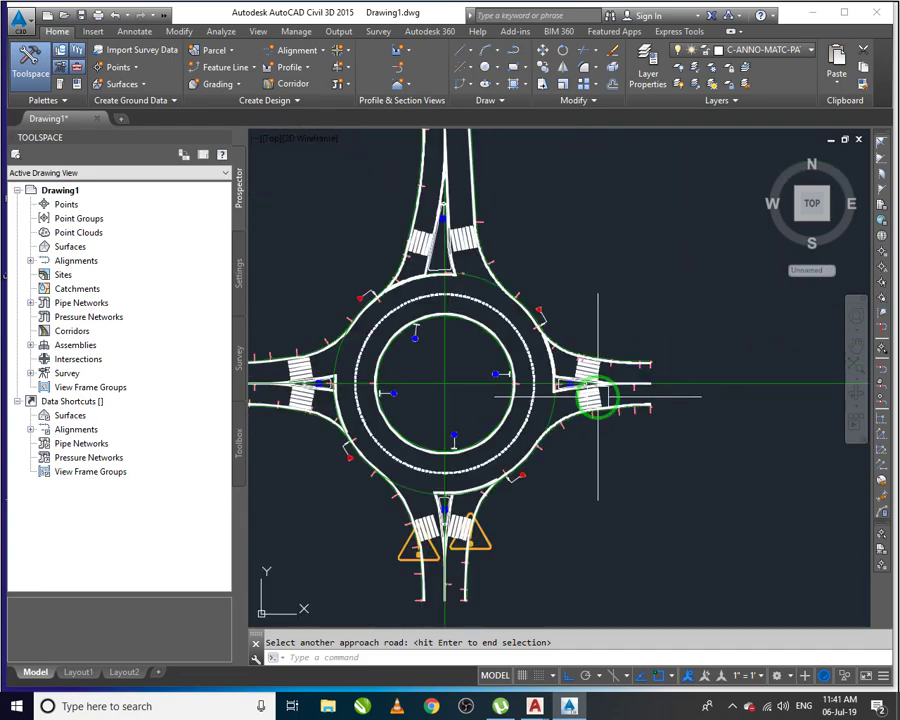
pyautogui.scroll(8, 592, 380)
pyautogui.scroll(-8, 693, 484)
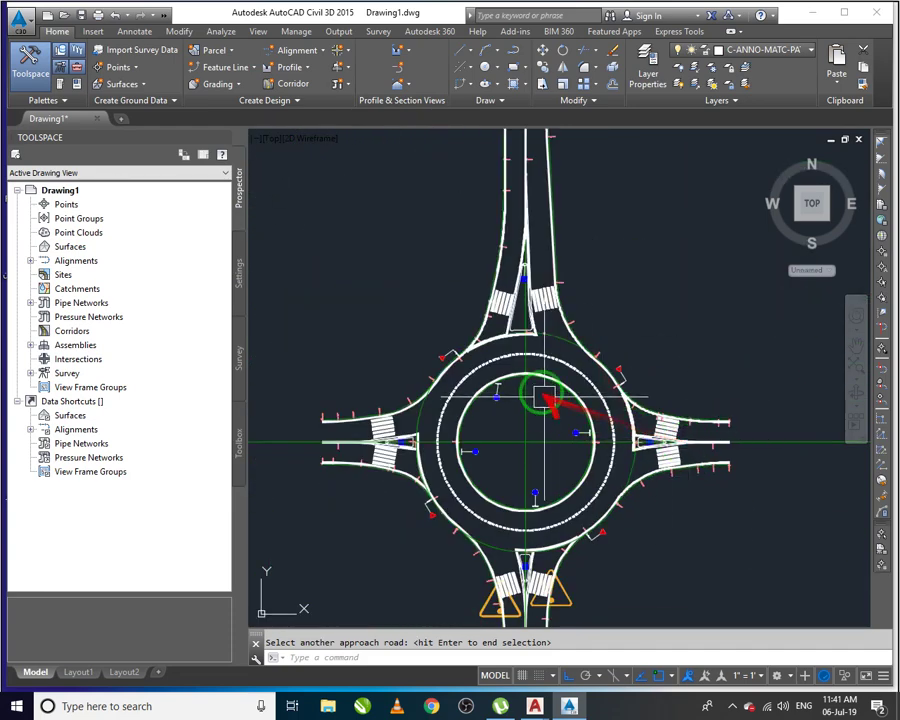
# Step: Reopen the roundabout for editing by selecting the green alignment circle around its central island
pyautogui.scroll(4, 543, 398)
pyautogui.press('Return')
pyautogui.click(517, 344)
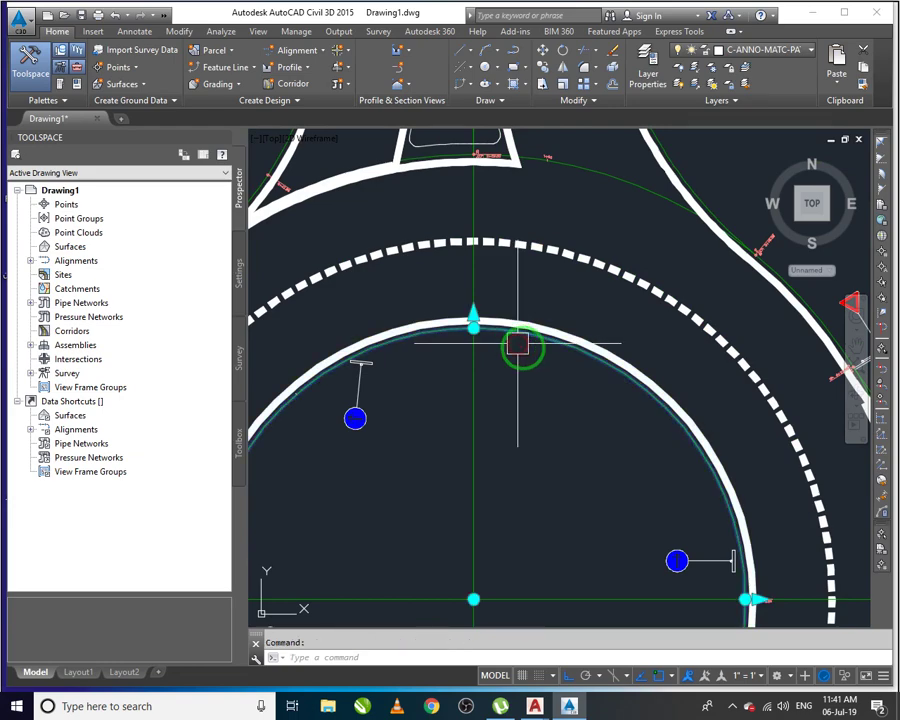
pyautogui.click(480, 72)
pyautogui.click(539, 347)
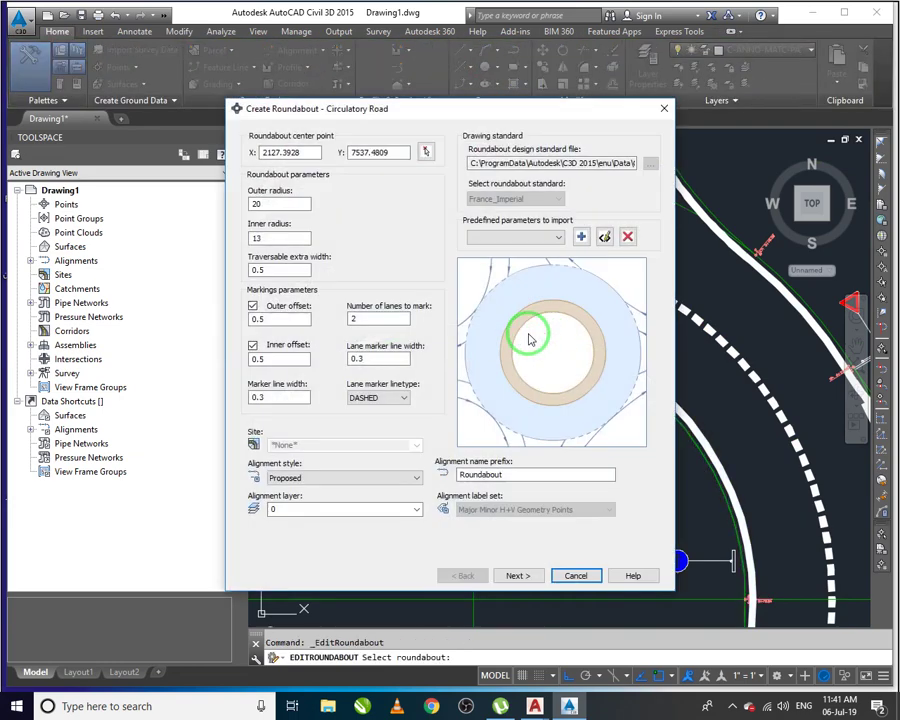
# Step: Import the predefined Rg = 20 parameters for the circulatory road and review its radii, extra width, marking offsets, lane count and line widths
pyautogui.click(276, 204)
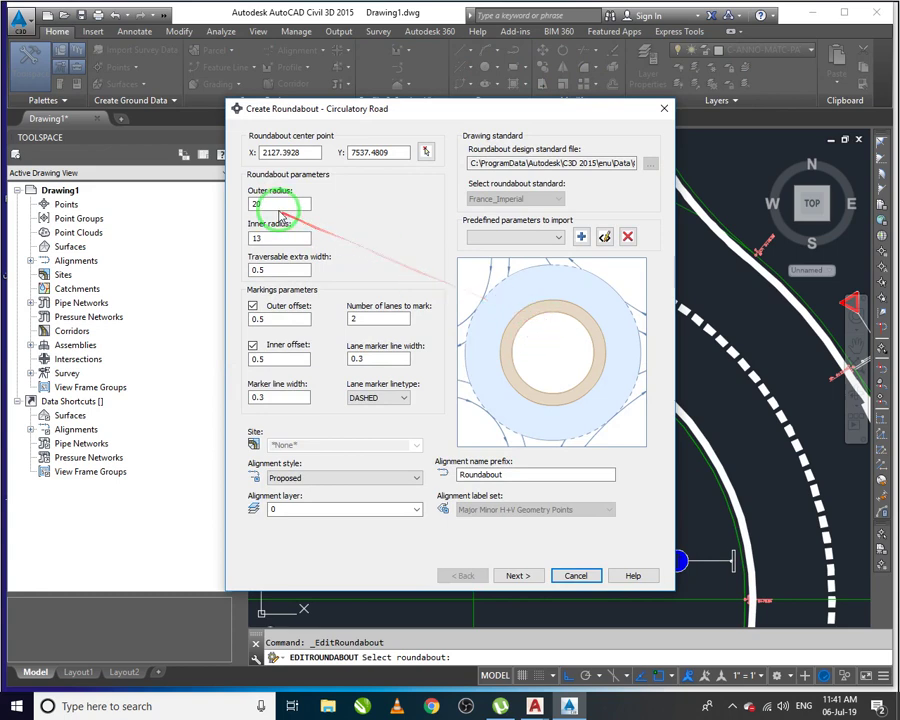
pyautogui.click(508, 237)
pyautogui.click(492, 270)
pyautogui.click(293, 203)
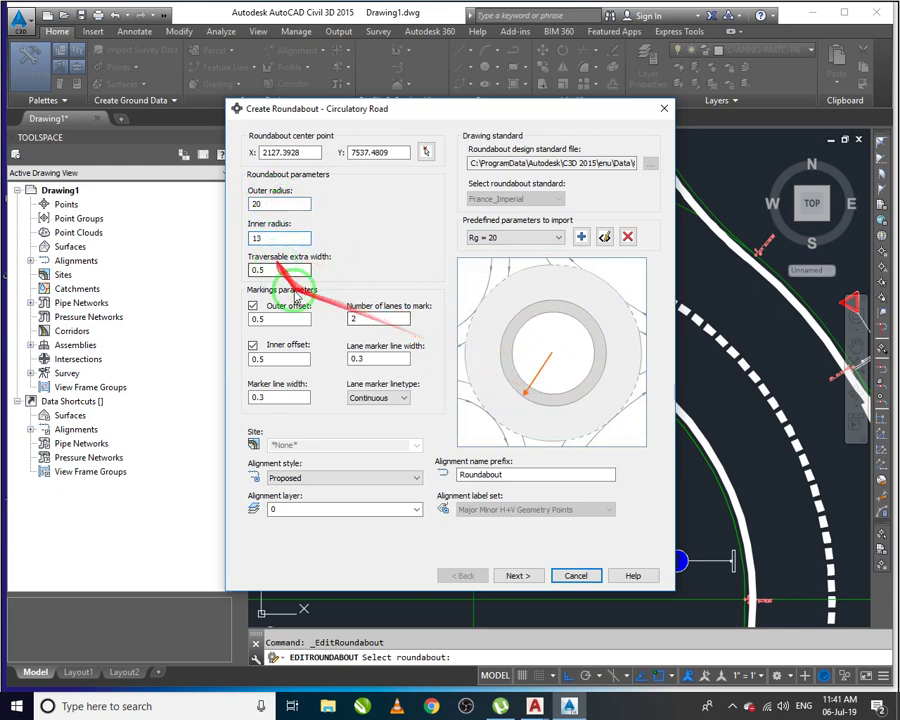
pyautogui.click(255, 270)
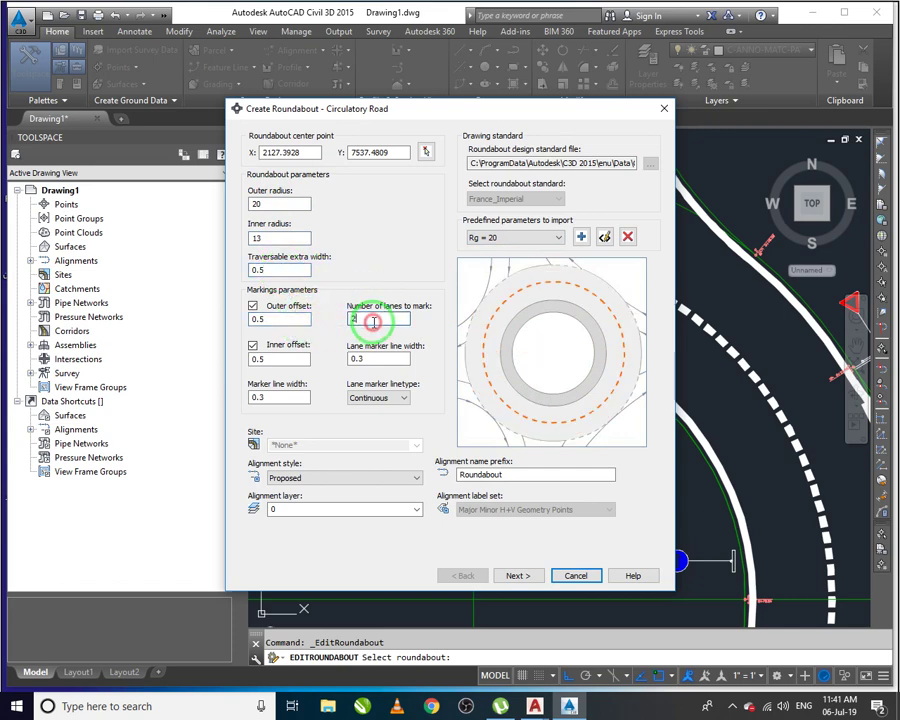
pyautogui.click(281, 362)
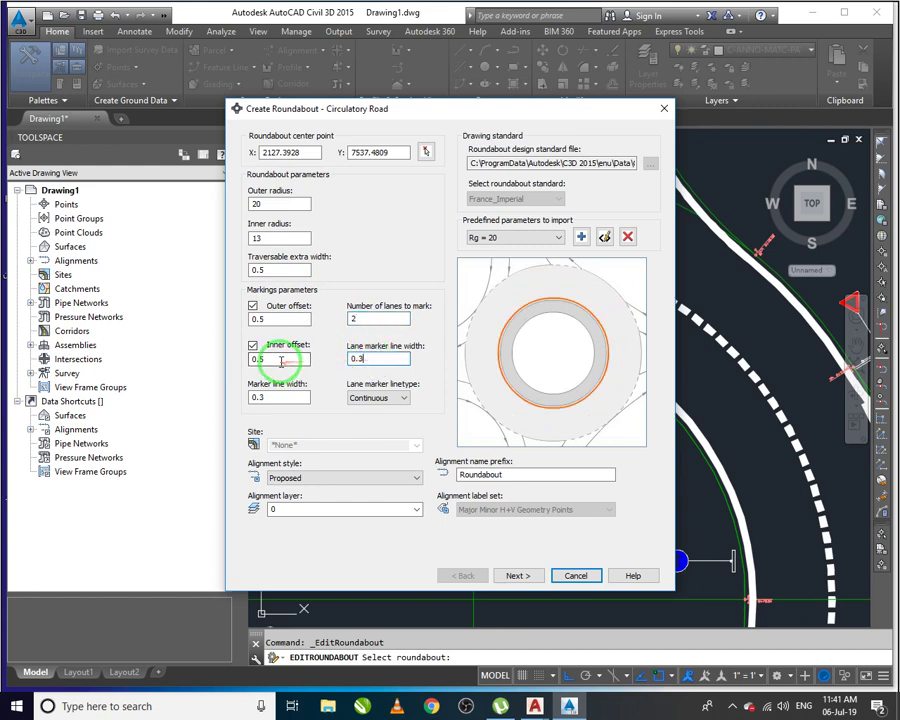
pyautogui.click(278, 397)
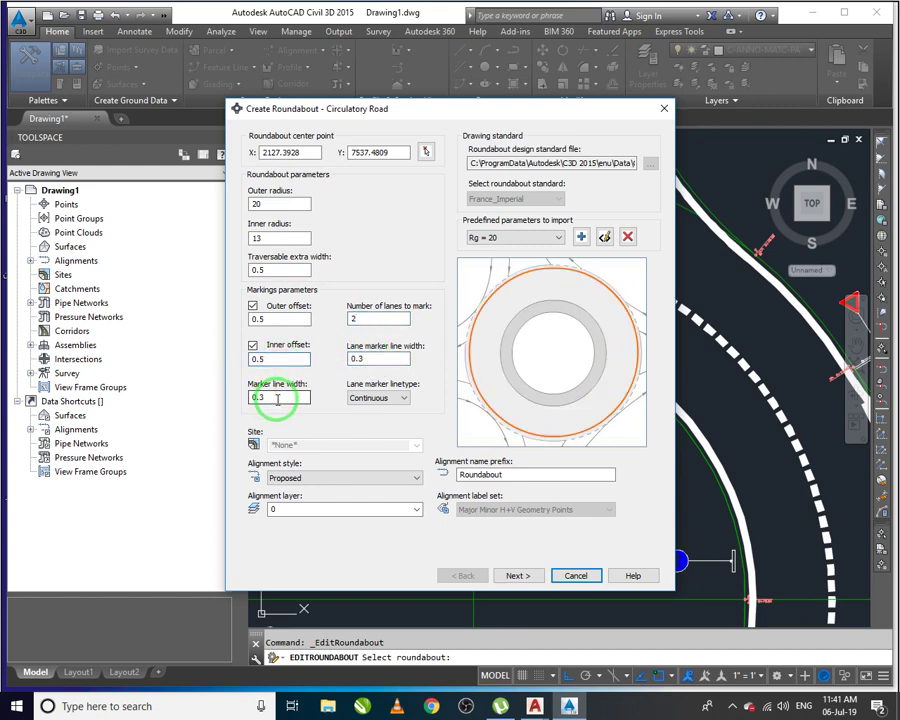
# Step: Review the north to south approach's exit and entry widths and radii, and import the predefined Rg = 20 parameters for it
pyautogui.click(520, 577)
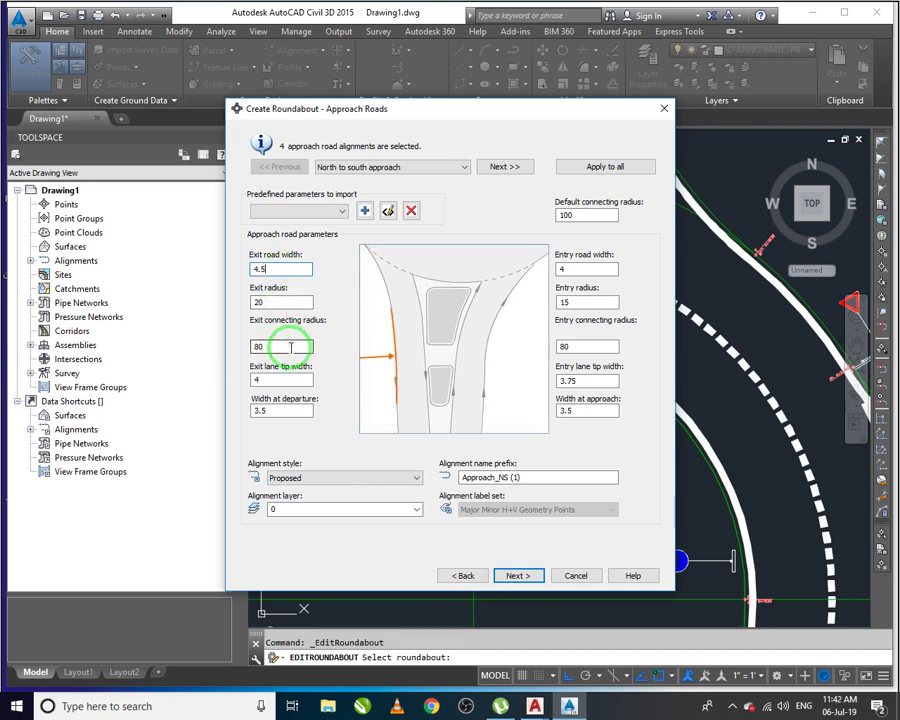
pyautogui.click(293, 380)
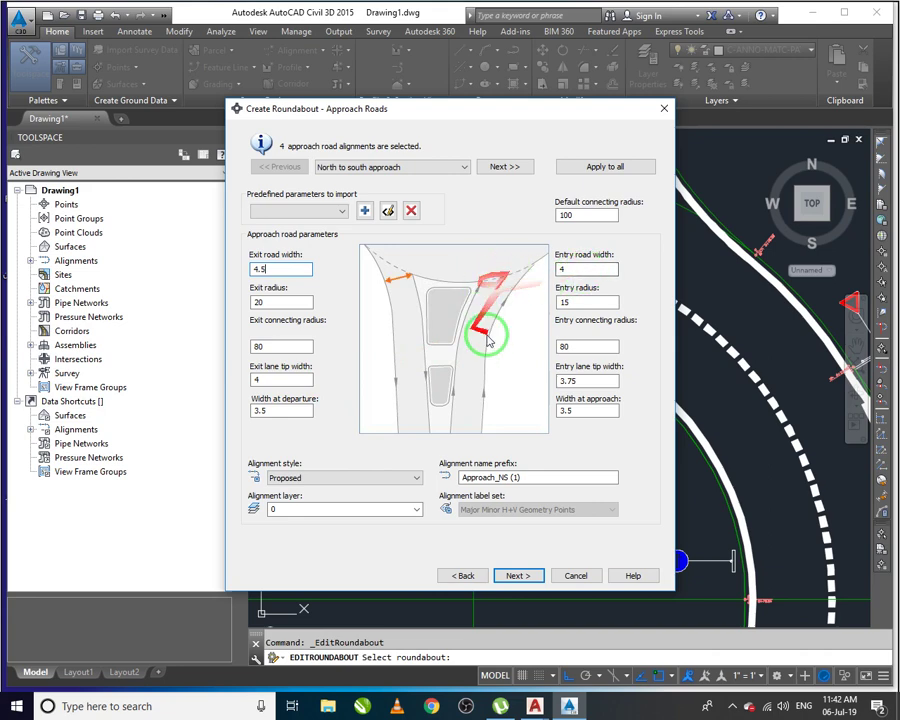
pyautogui.click(571, 268)
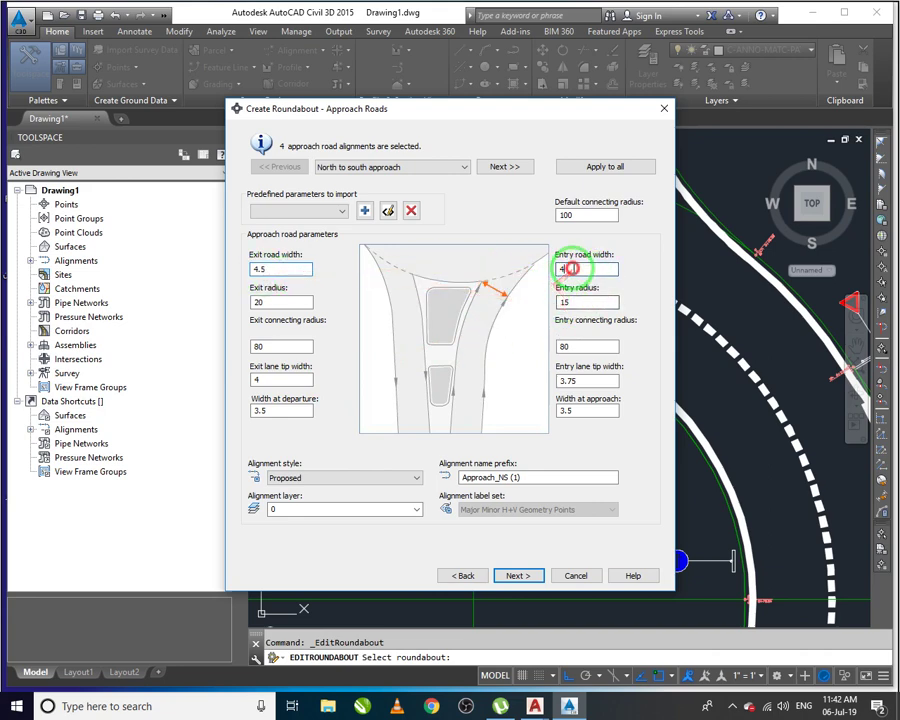
pyautogui.click(581, 302)
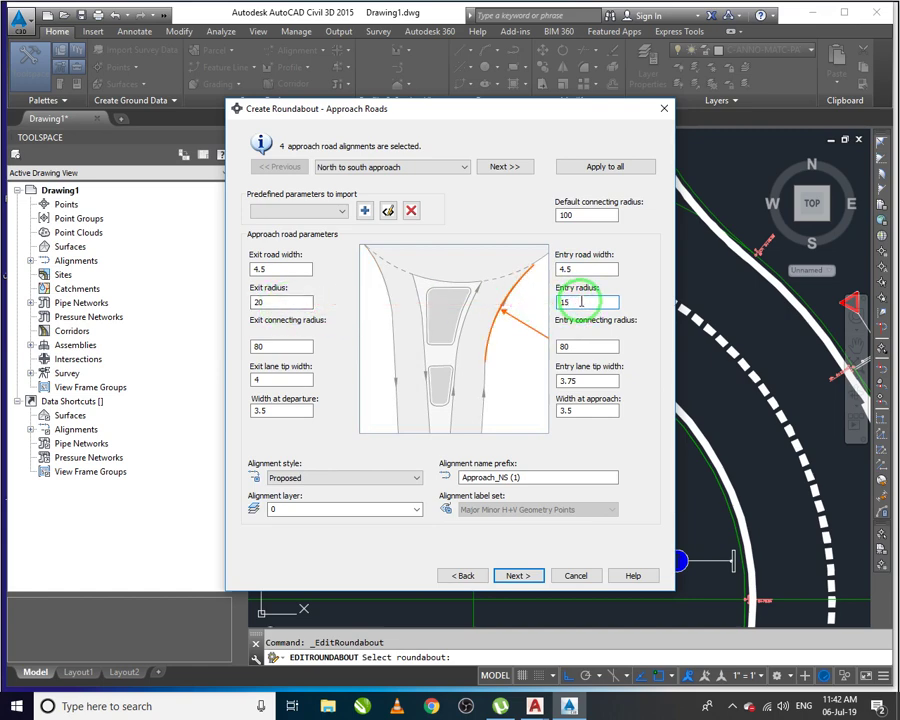
pyautogui.hotkey('shift', 'Tab')
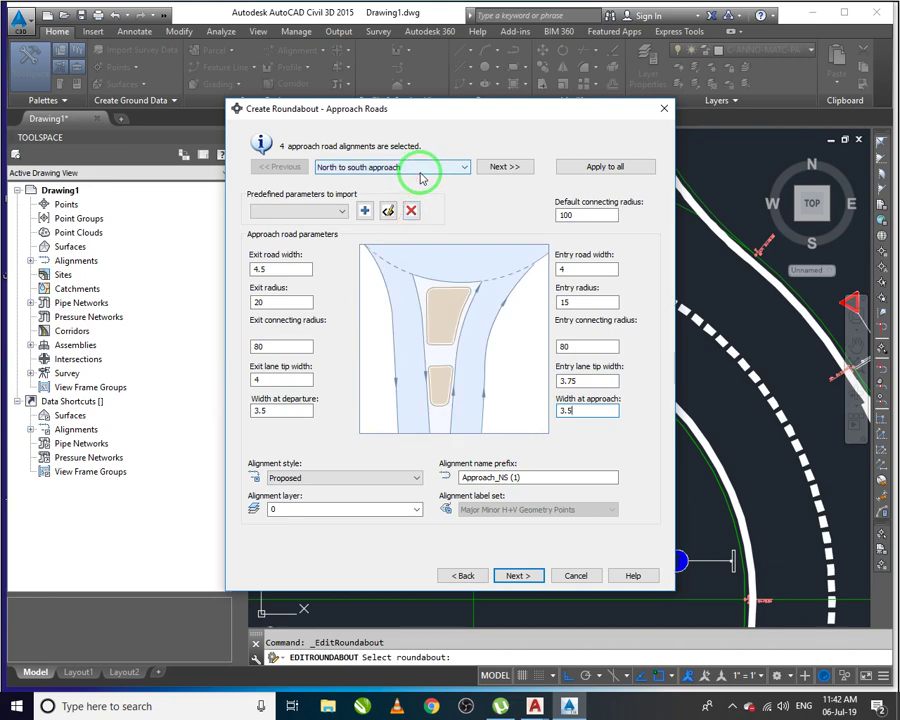
pyautogui.click(316, 213)
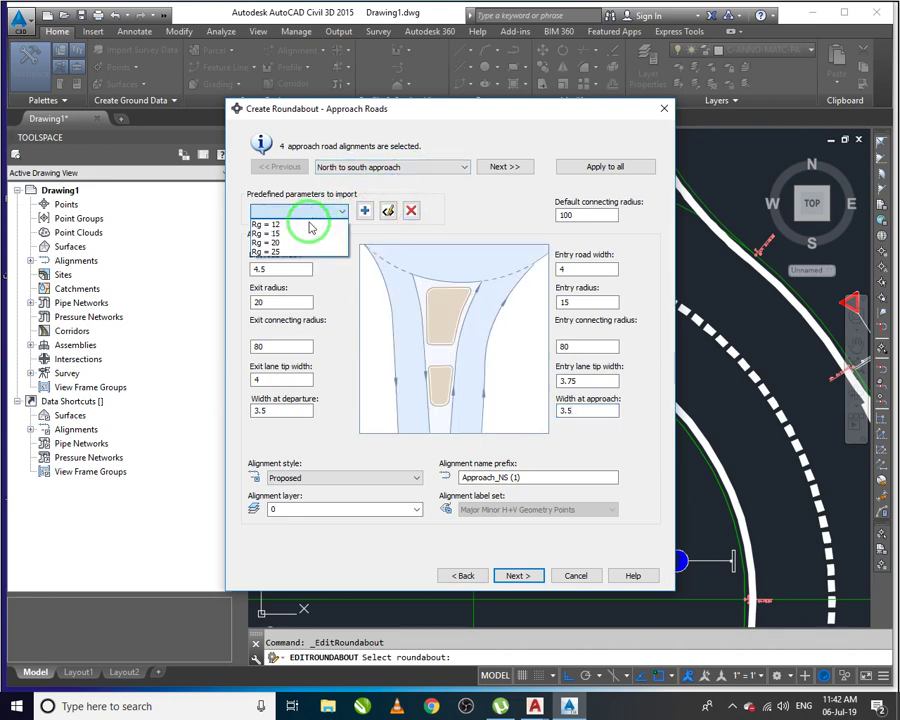
pyautogui.click(280, 243)
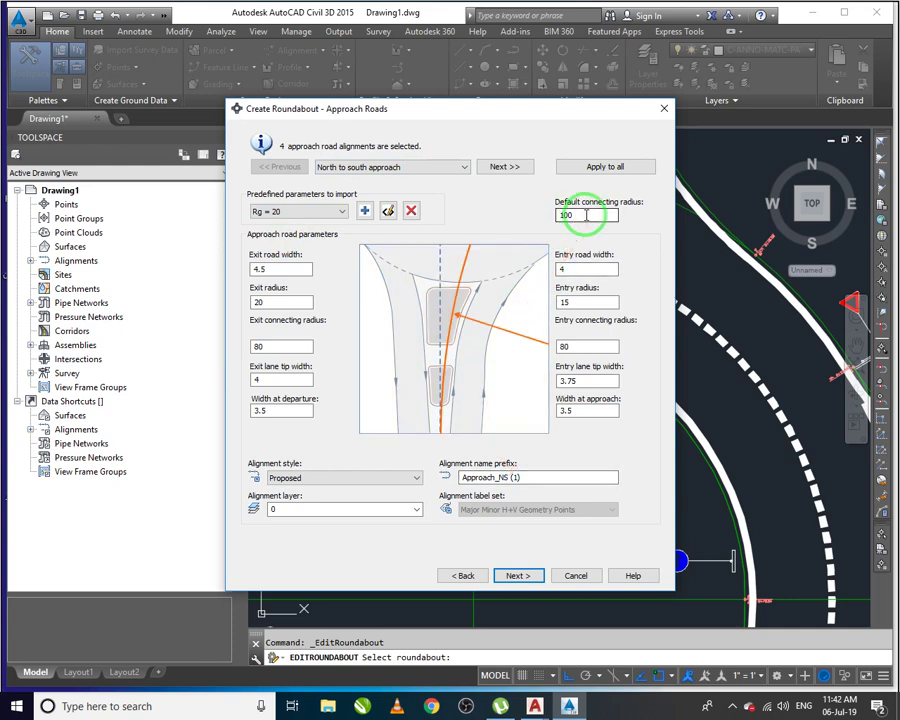
# Step: Set the north to south island's construction triangle length to 20, and compare the island parameters of all four approaches
pyautogui.click(518, 575)
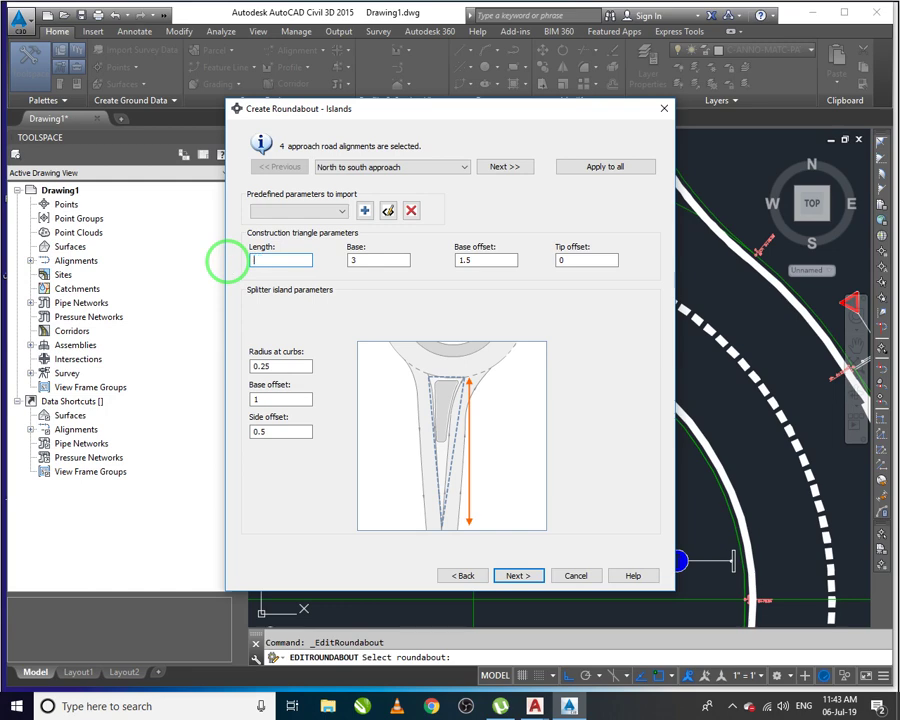
pyautogui.click(362, 262)
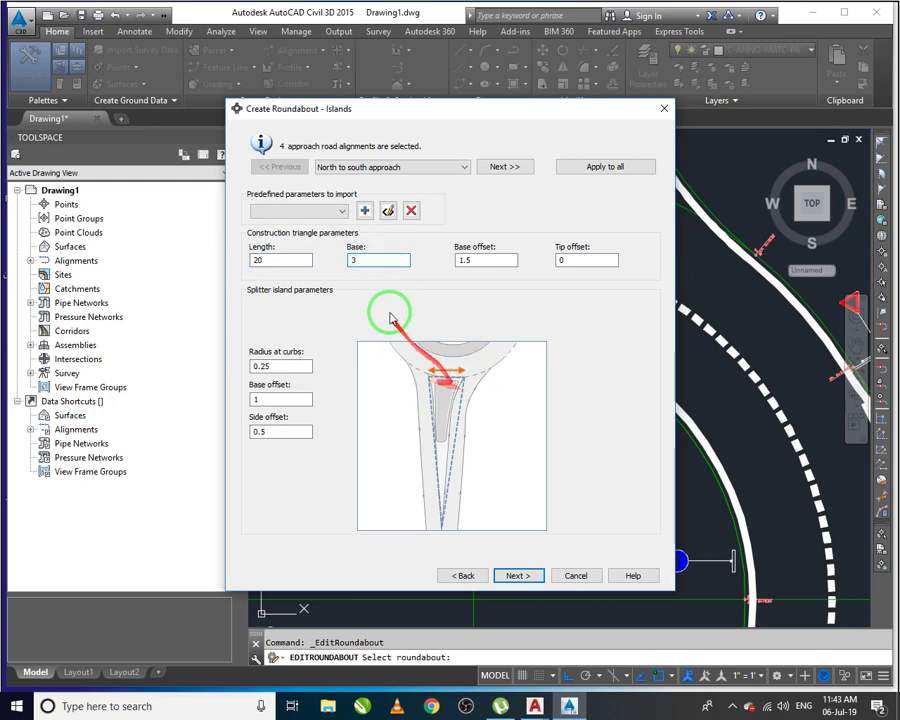
pyautogui.click(487, 261)
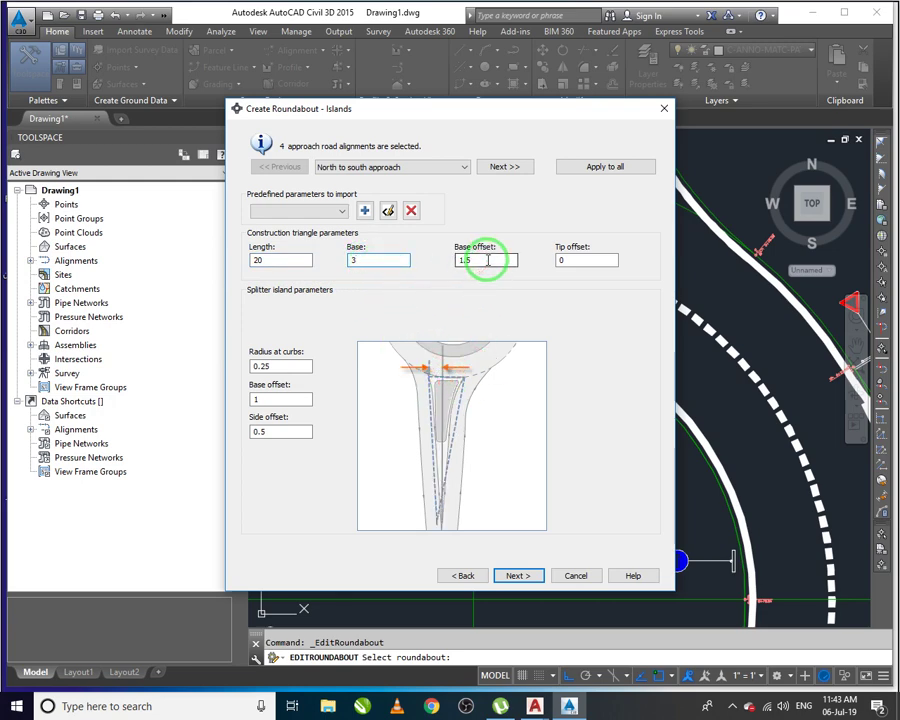
pyautogui.click(572, 261)
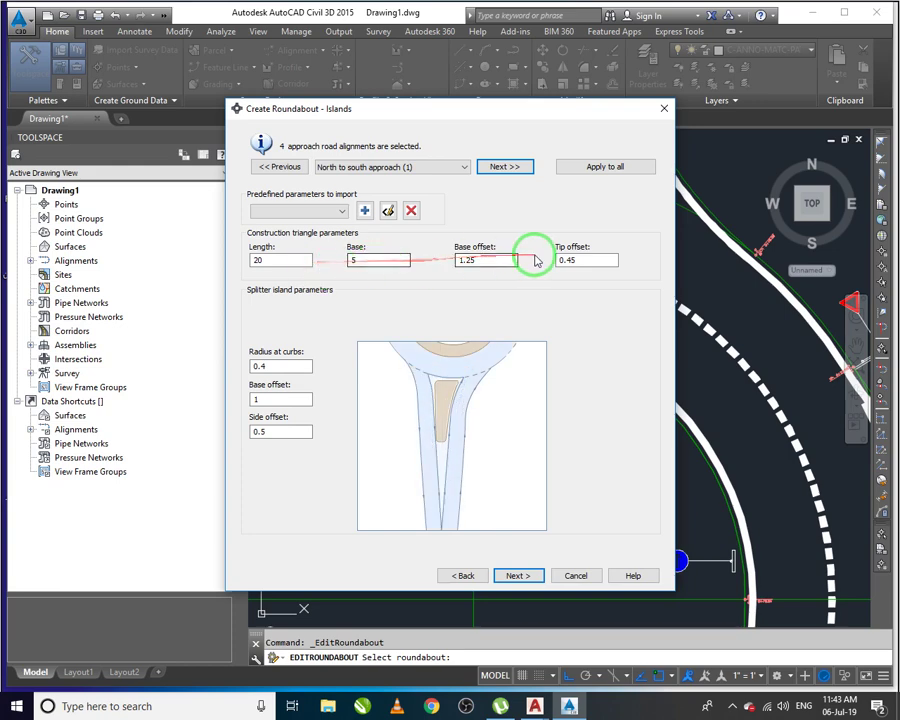
pyautogui.click(503, 167)
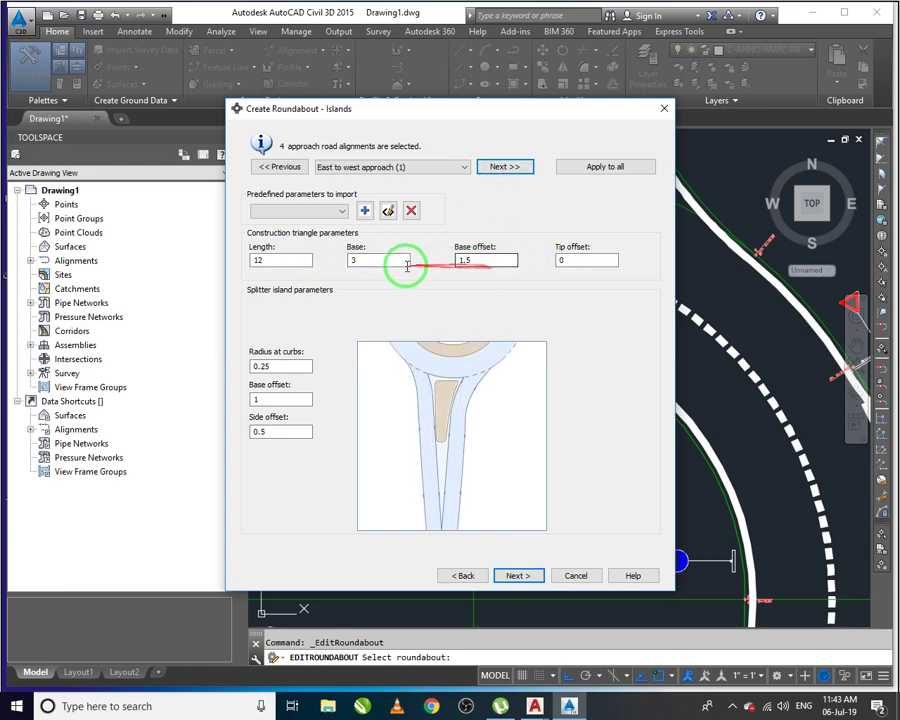
pyautogui.click(506, 168)
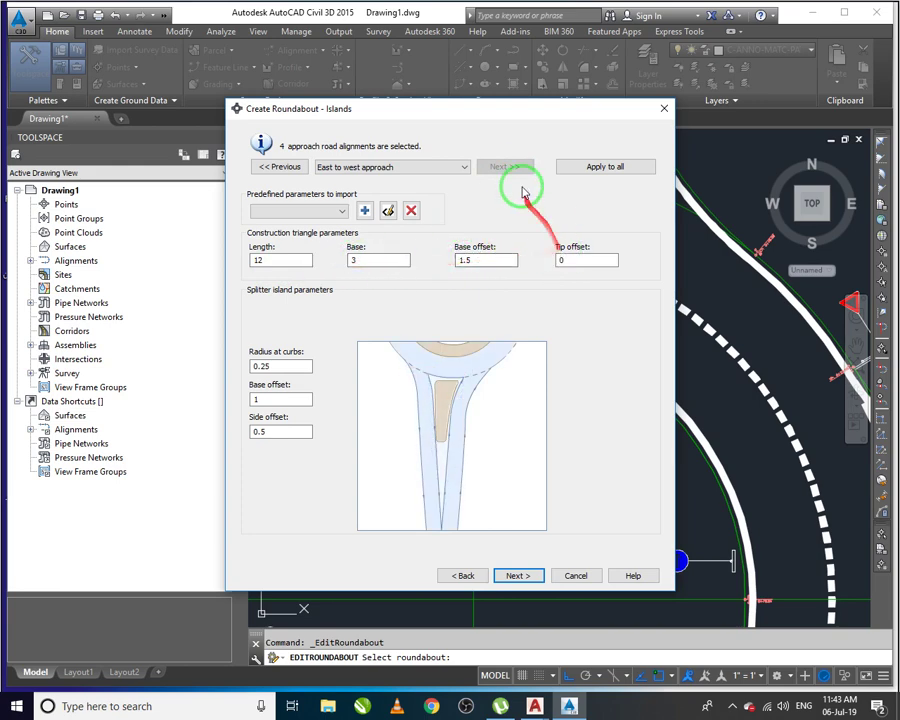
# Step: Review the signs, pavement markings and crosswalk settings of the north to south approach, and finish the roundabout edit
pyautogui.click(517, 576)
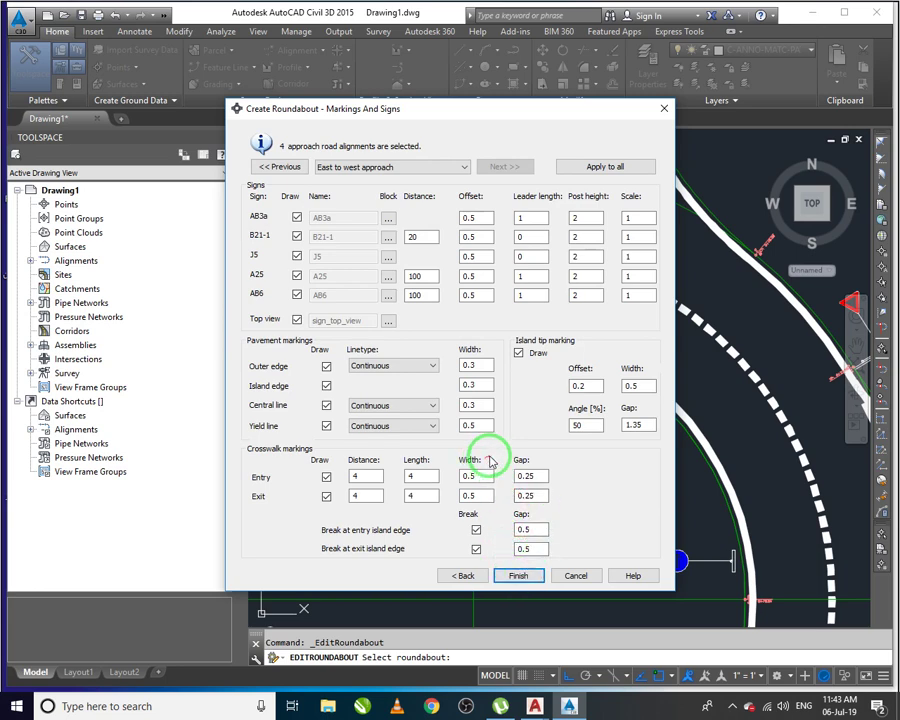
pyautogui.click(415, 168)
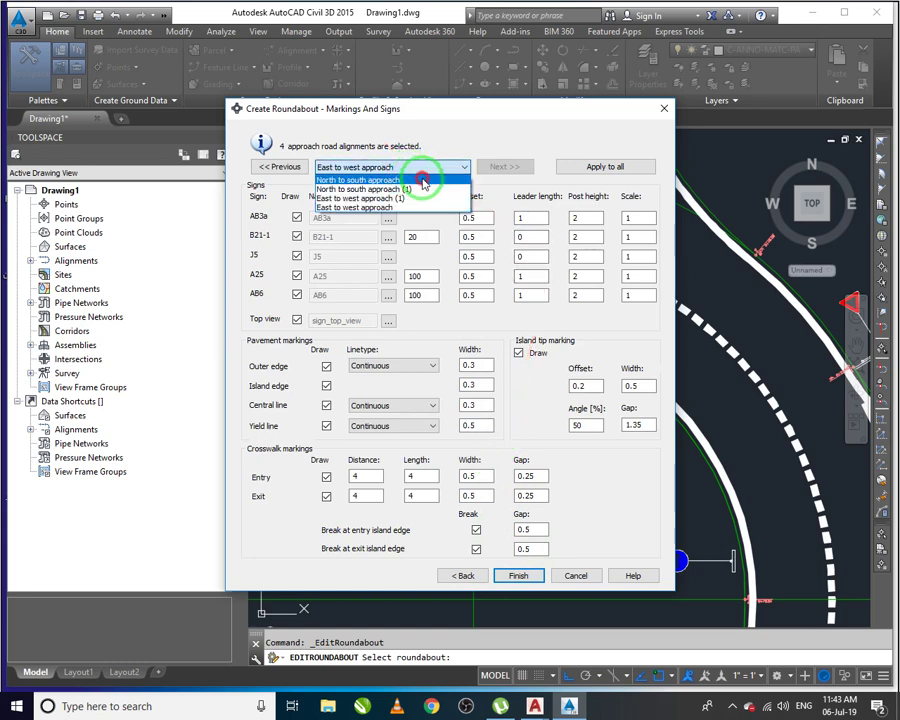
pyautogui.click(423, 181)
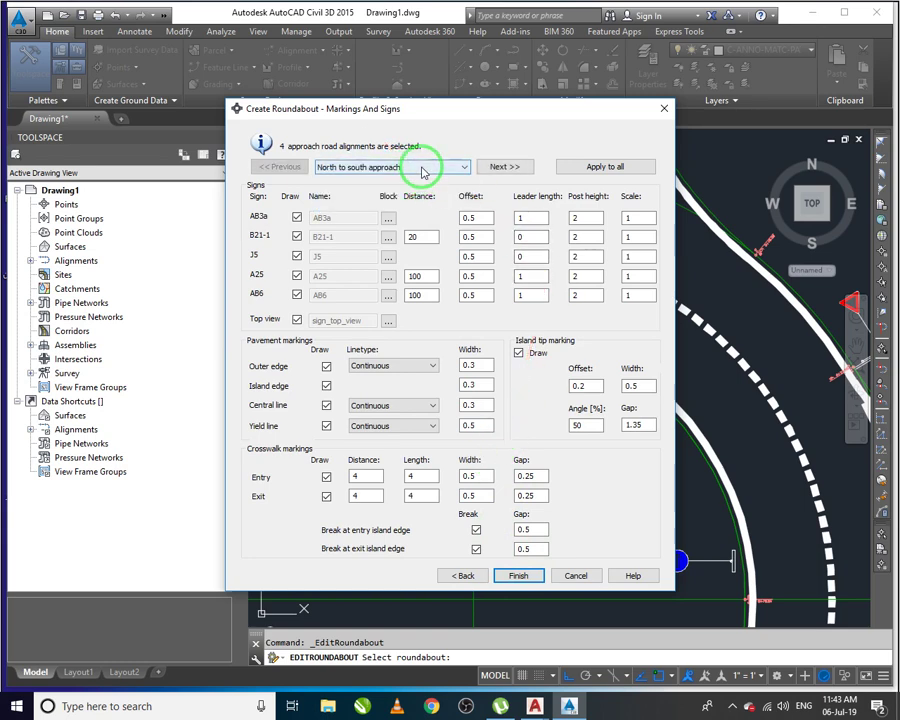
pyautogui.click(518, 574)
pyautogui.click(566, 386)
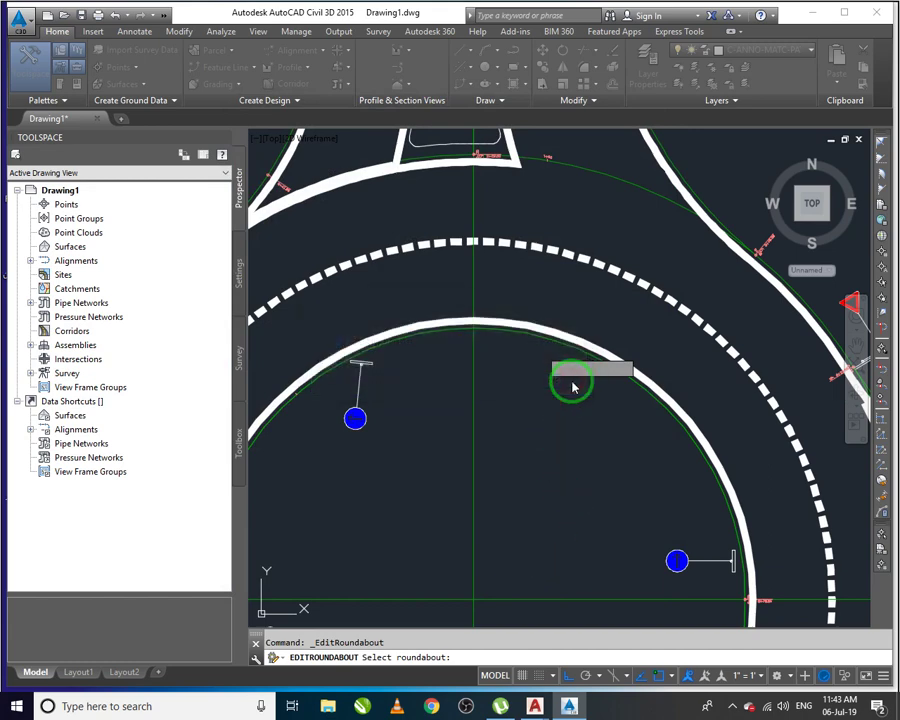
# Step: Examine the regenerated roundabout's circulatory lane marking and the north approach with its splitter island and crosswalks
pyautogui.scroll(-5, 573, 387)
pyautogui.press('Escape')
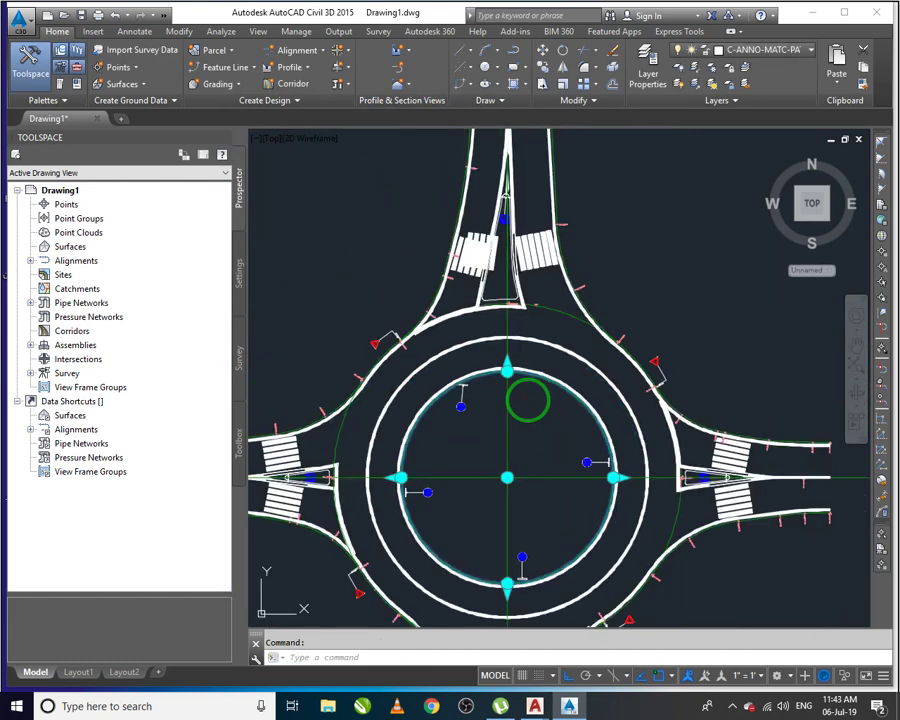
pyautogui.click(601, 430)
pyautogui.scroll(3, 601, 430)
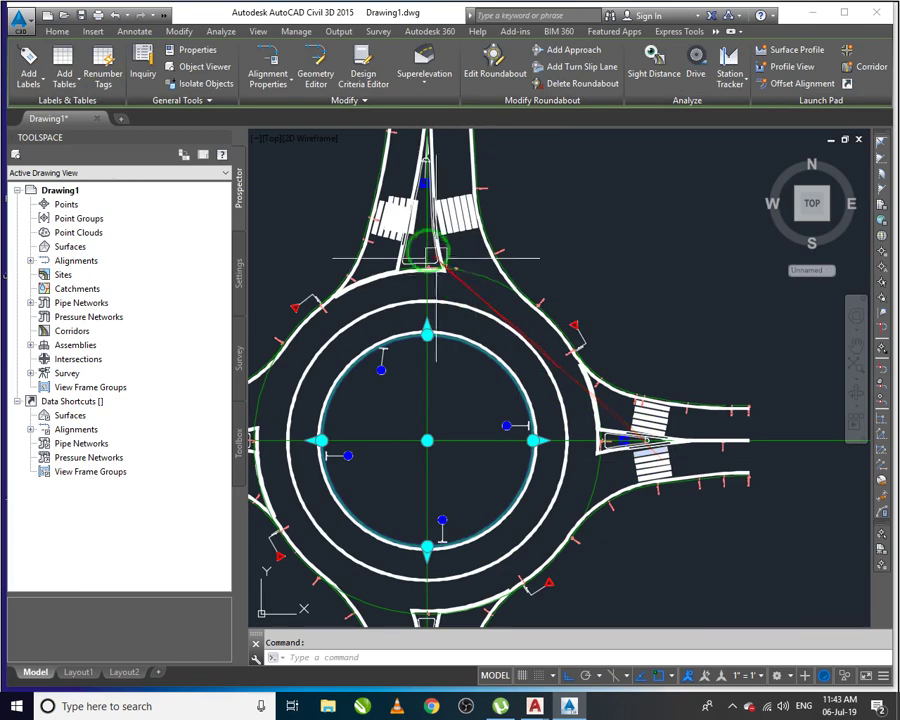
pyautogui.scroll(4, 424, 301)
pyautogui.scroll(-4, 594, 330)
pyautogui.click(683, 306)
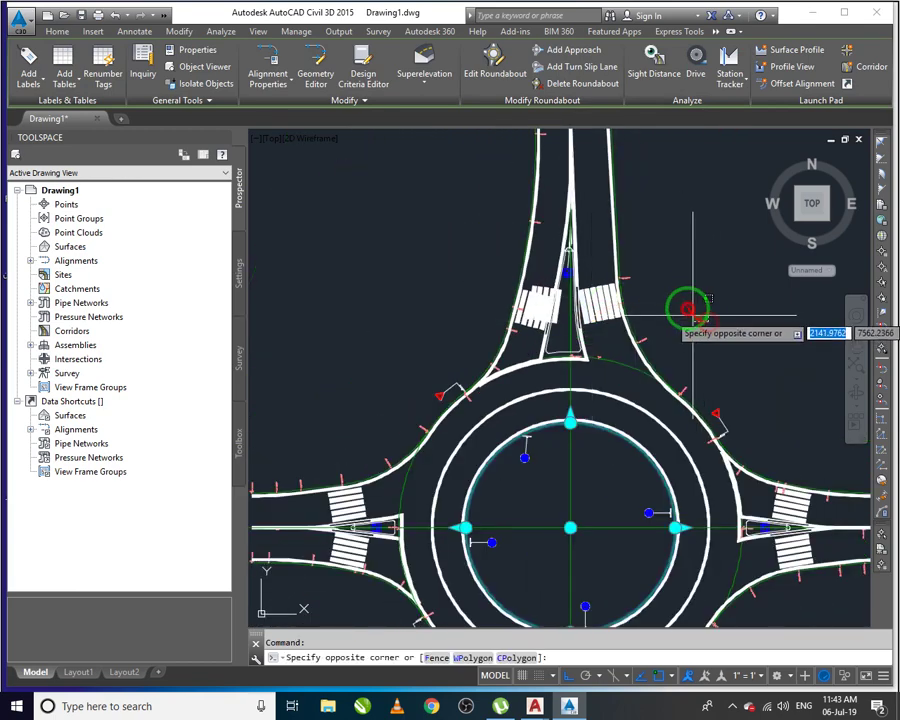
pyautogui.scroll(-2, 402, 466)
pyautogui.moveTo(512, 507); pyautogui.dragTo(516, 410, button='middle')
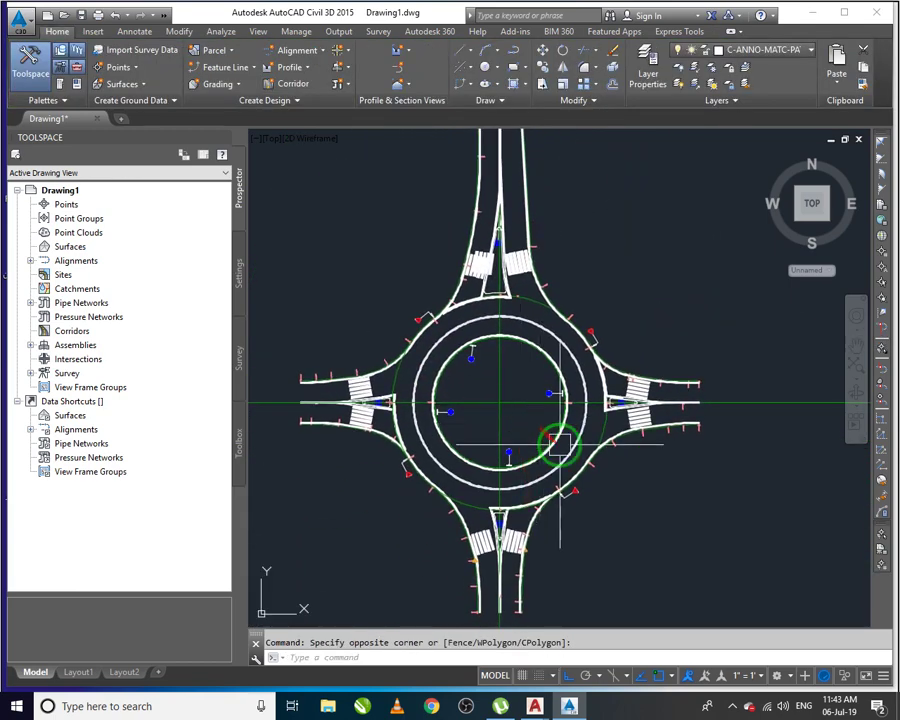
# Step: Examine the south approach's island and crosswalks, and compare it with the rest of the roundabout
pyautogui.scroll(2, 500, 545)
pyautogui.scroll(2, 497, 548)
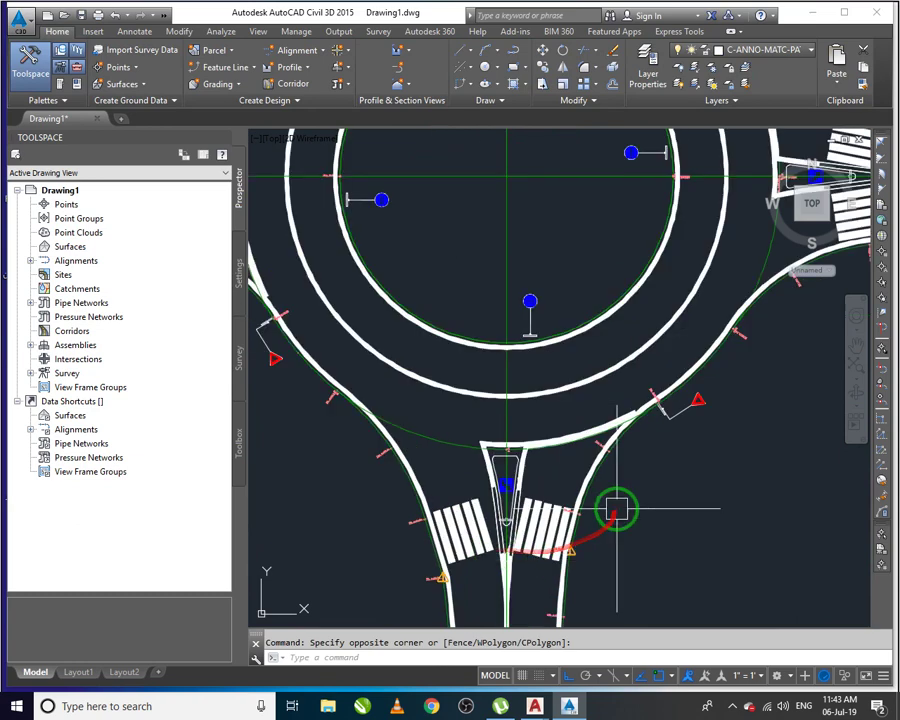
pyautogui.scroll(-2, 500, 424)
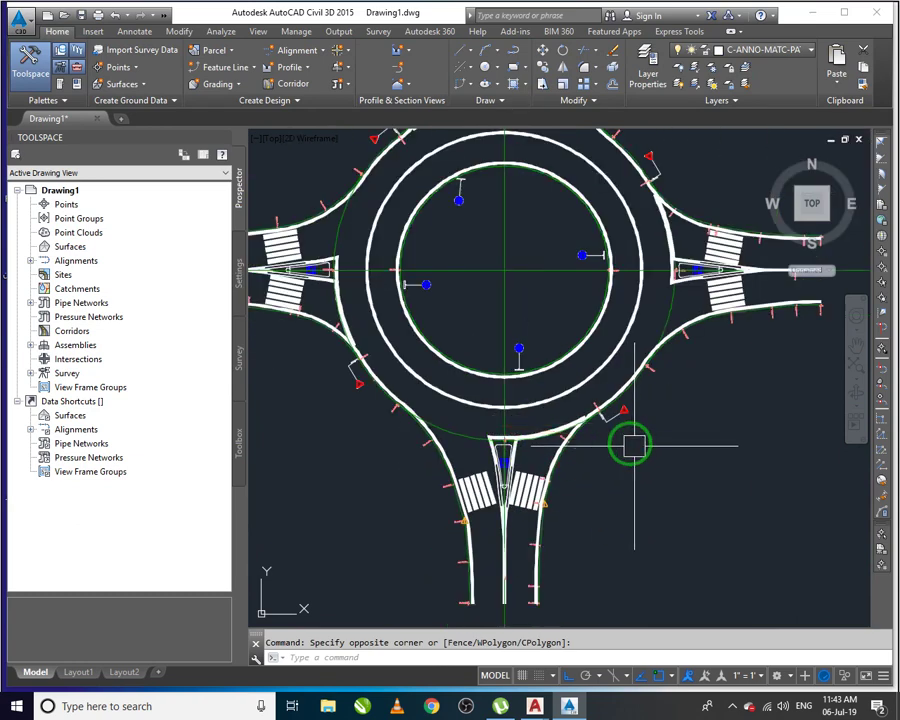
pyautogui.scroll(-3, 655, 446)
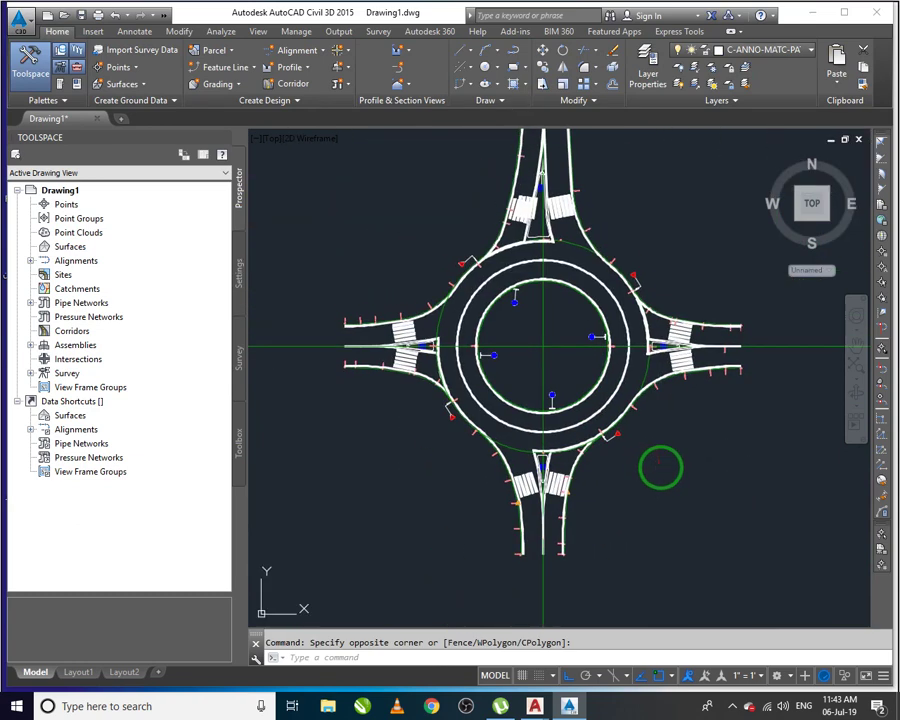
pyautogui.scroll(3, 510, 310)
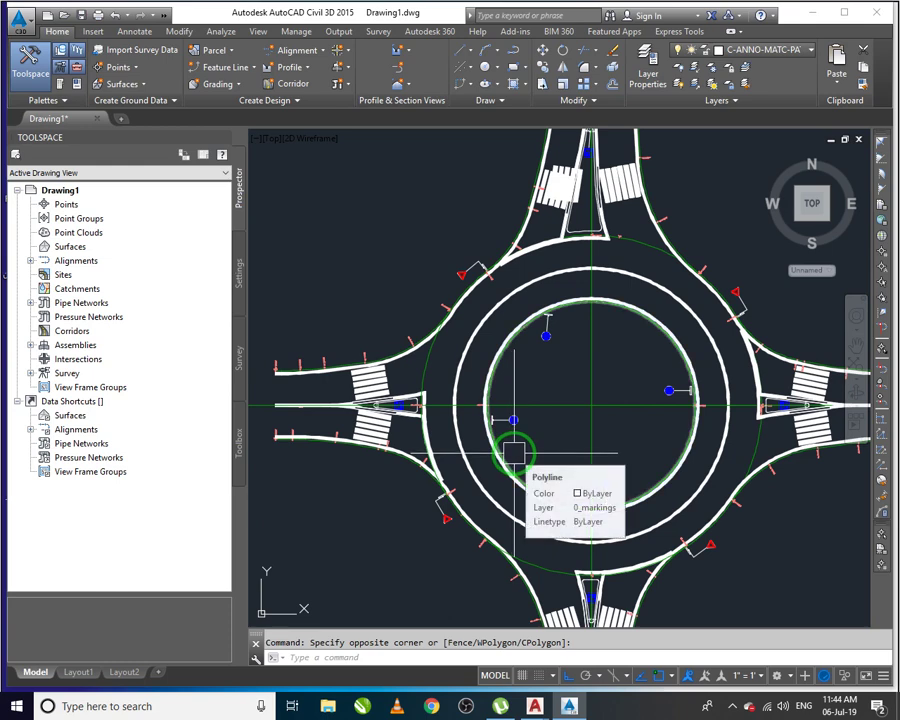
pyautogui.click(733, 707)
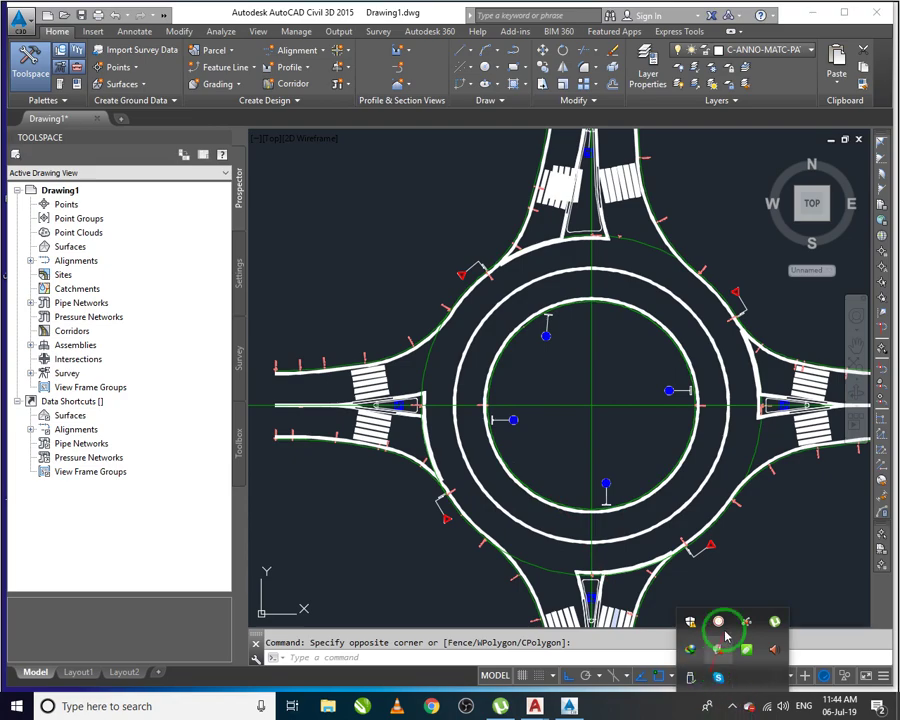